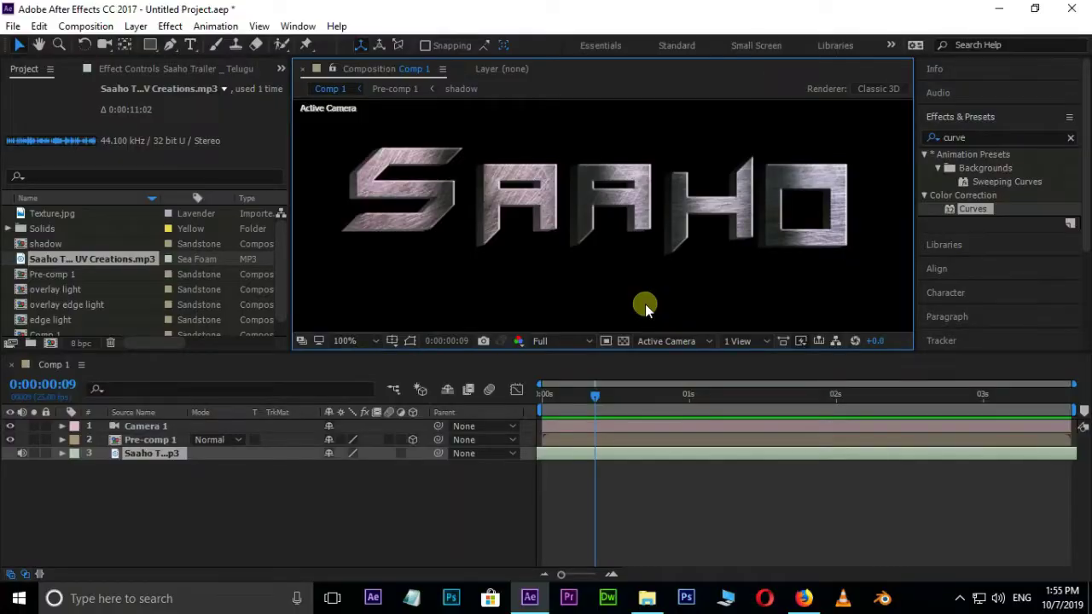
Install saaho-font.ttf from the saaho-font folder, replacing the existing SAAHO FONT Regular
{"action": "left_click", "coordinate": [646, 598]}
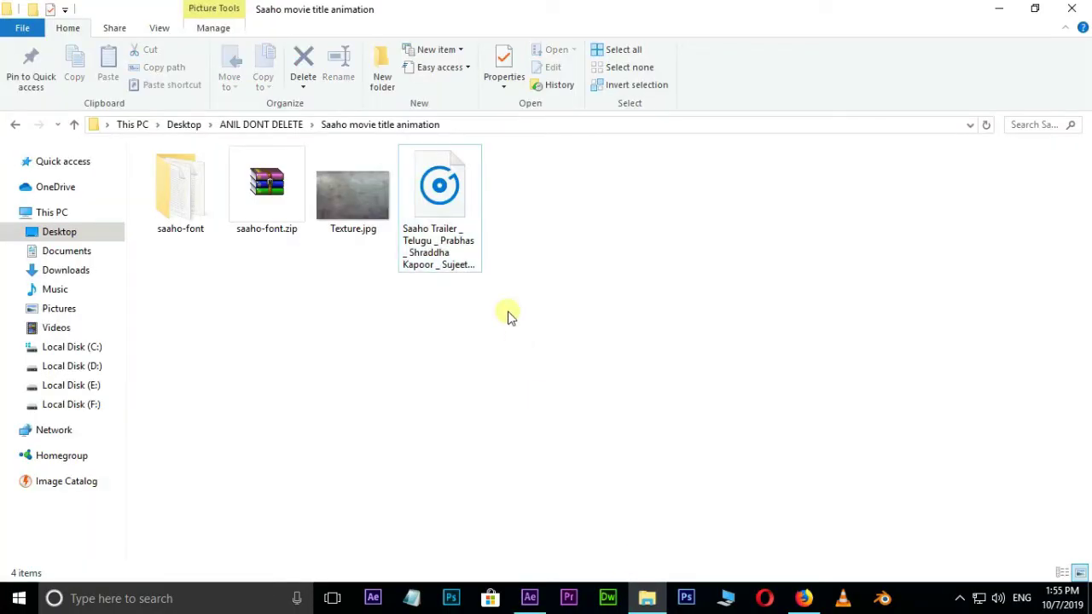
{"action": "left_click_drag", "start_coordinate": [489, 319], "coordinate": [227, 145]}
{"action": "left_click", "coordinate": [346, 353]}
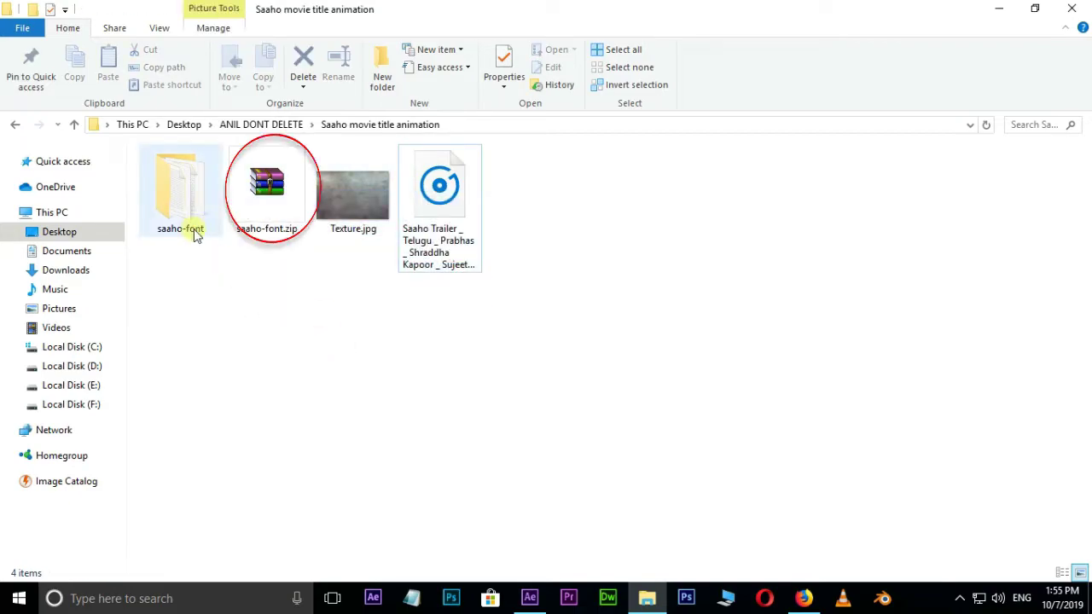
{"action": "left_click", "coordinate": [181, 191]}
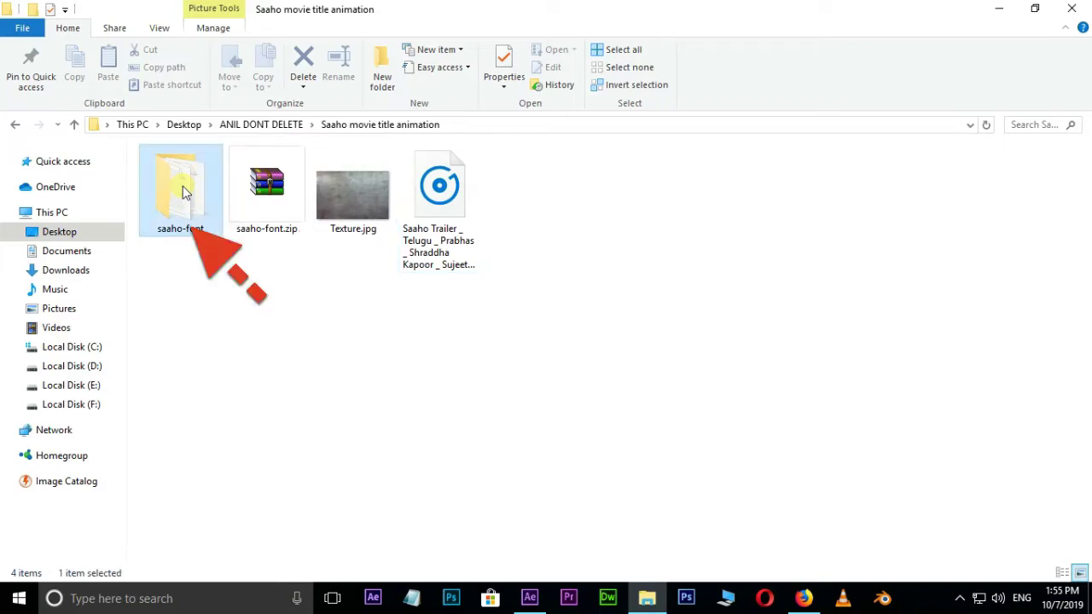
{"action": "double_click", "coordinate": [183, 191]}
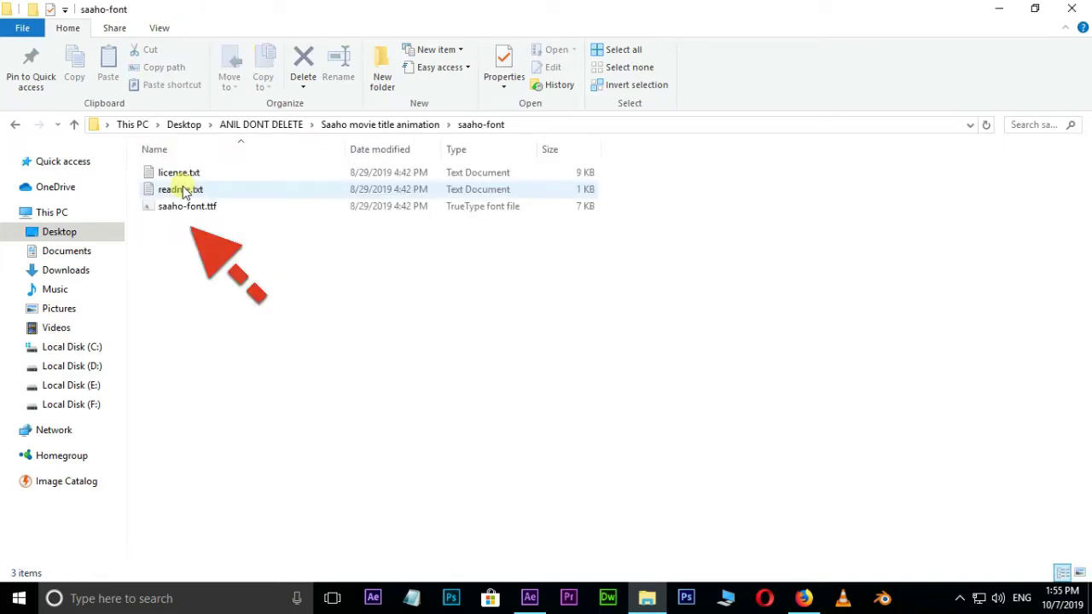
{"action": "right_click", "coordinate": [184, 208]}
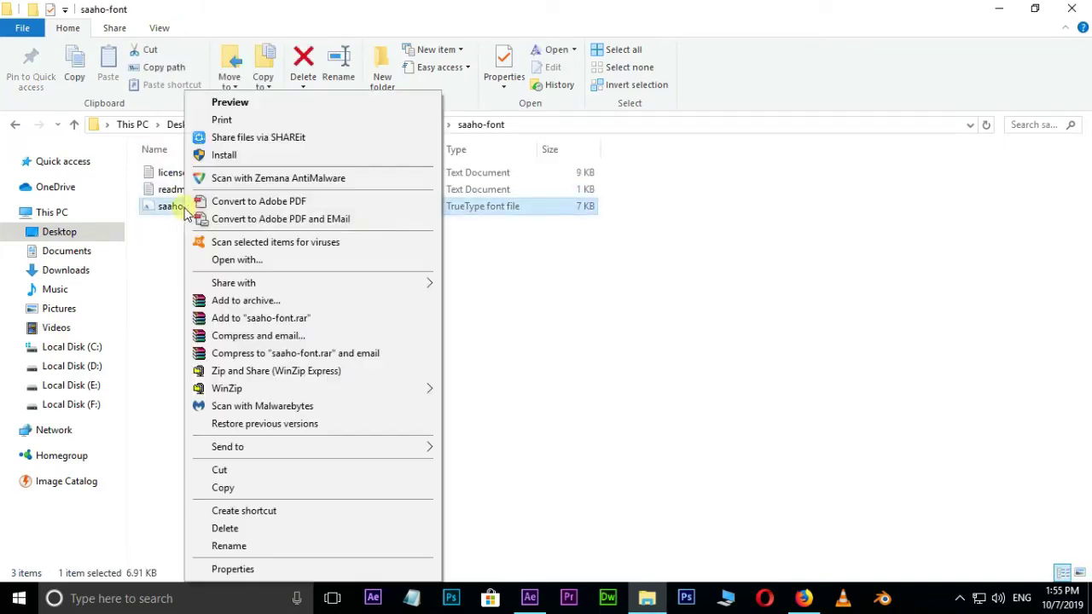
{"action": "left_click", "coordinate": [249, 158]}
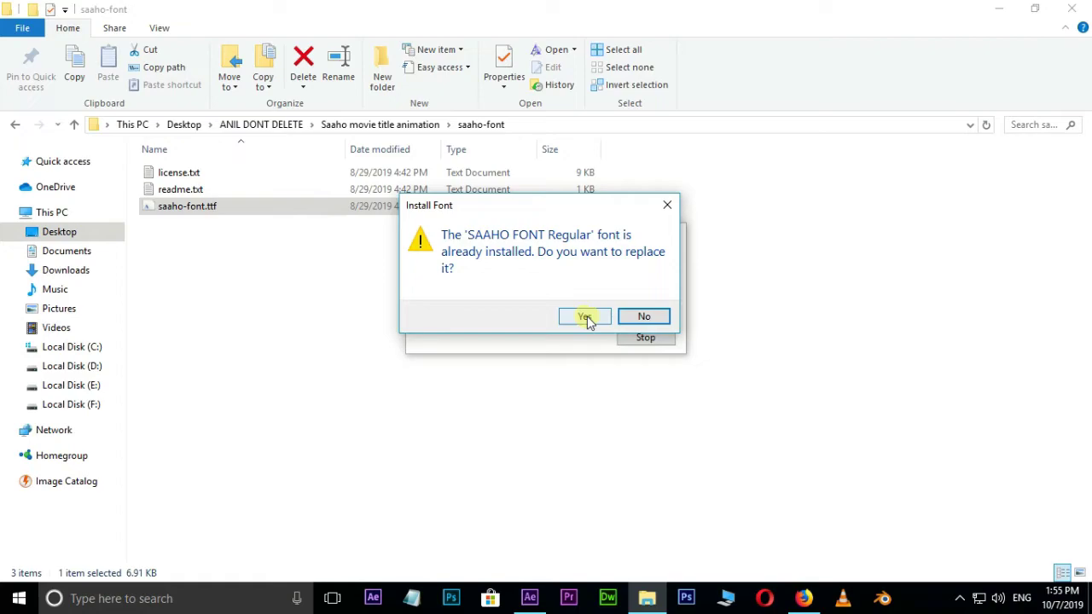
{"action": "left_click", "coordinate": [585, 317]}
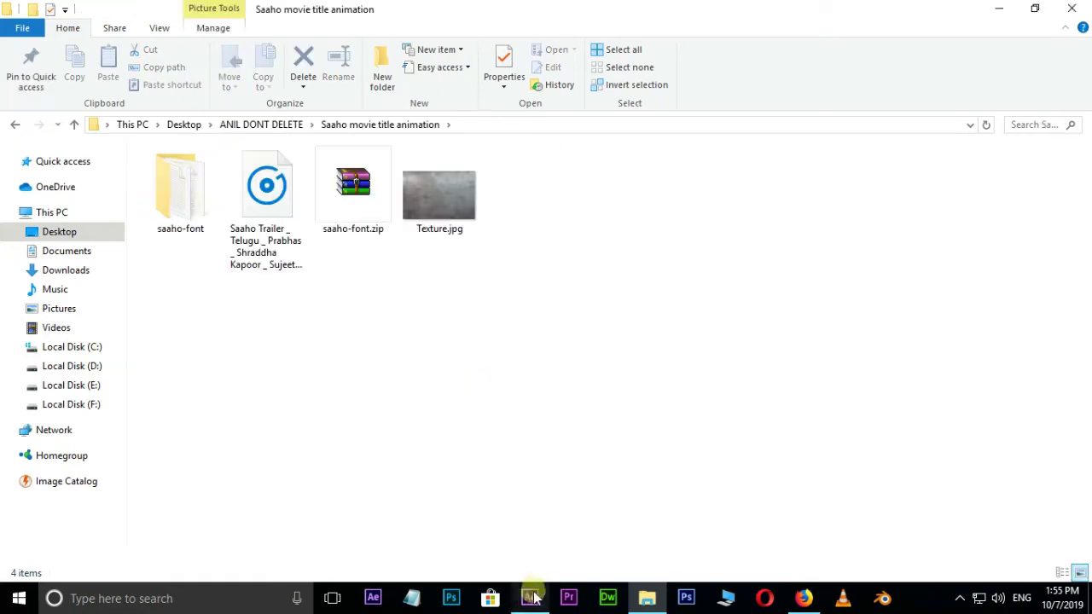
{"action": "left_click", "coordinate": [529, 598]}
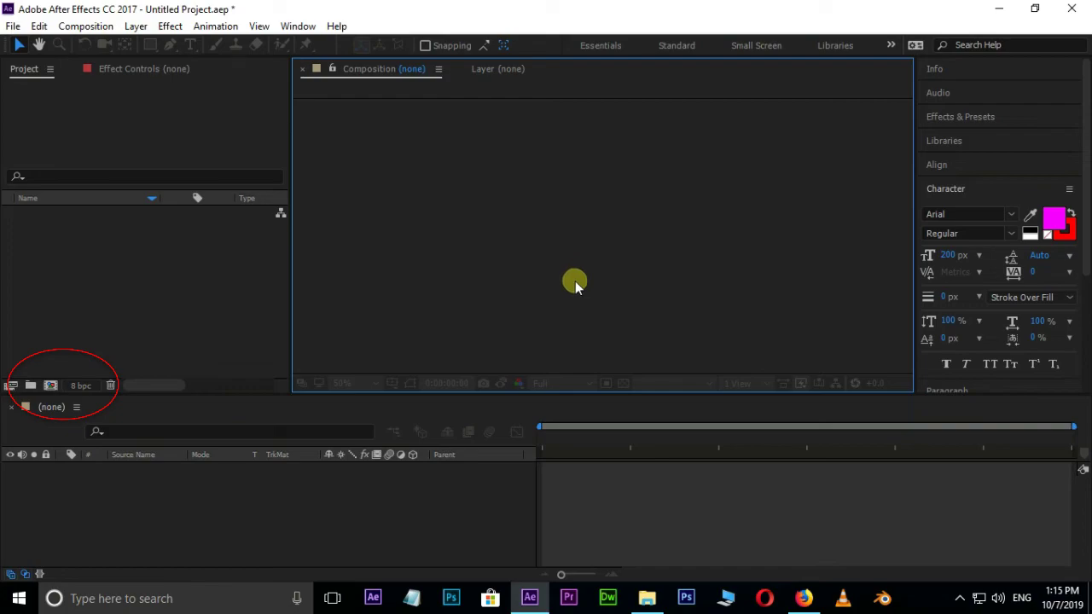
Create a 1280×720 Comp 1 and add a text layer reading SAAHO
{"action": "left_click", "coordinate": [50, 385]}
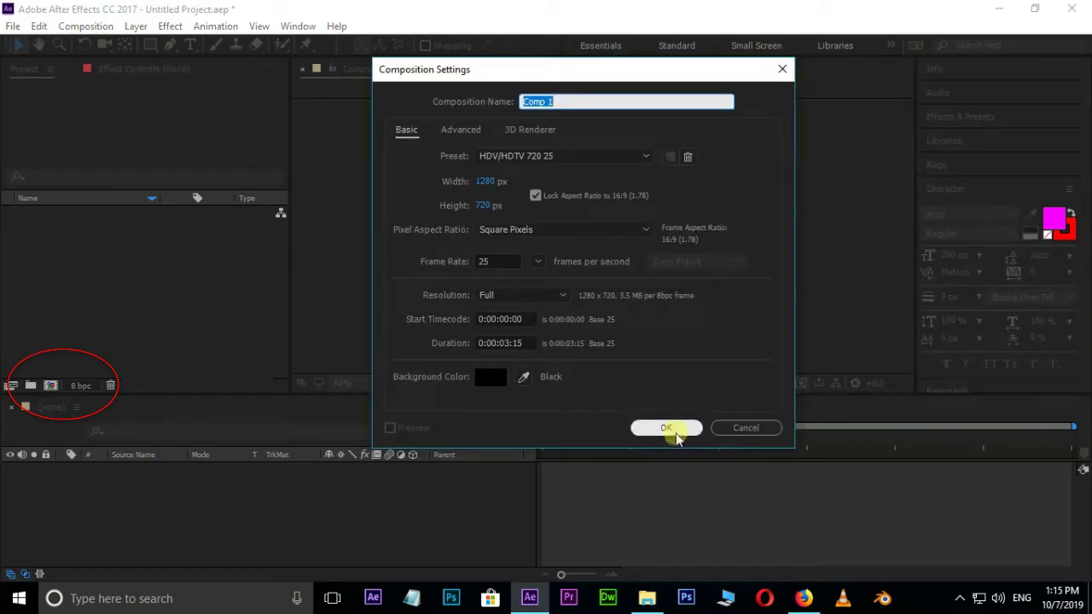
{"action": "left_click", "coordinate": [666, 428]}
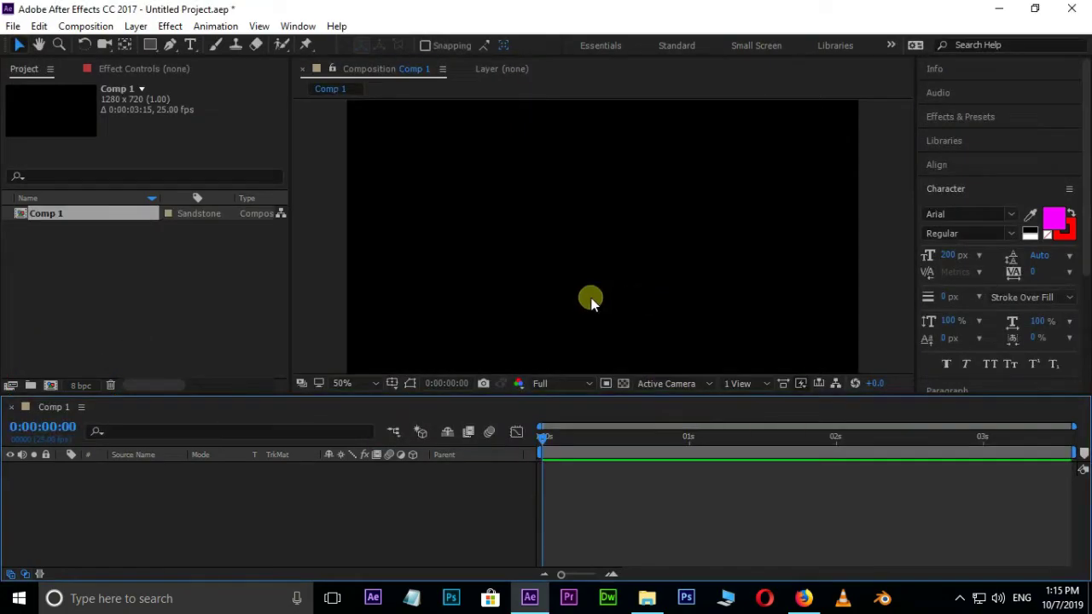
{"action": "left_click", "coordinate": [191, 44]}
{"action": "left_click", "coordinate": [437, 282]}
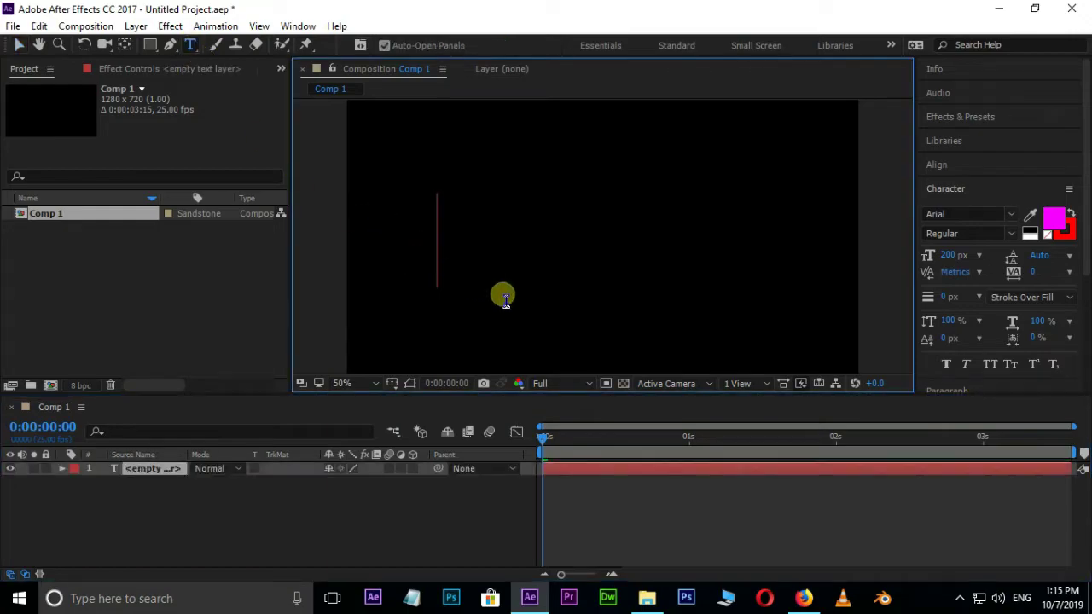
{"action": "type", "text": "SAAHO"}
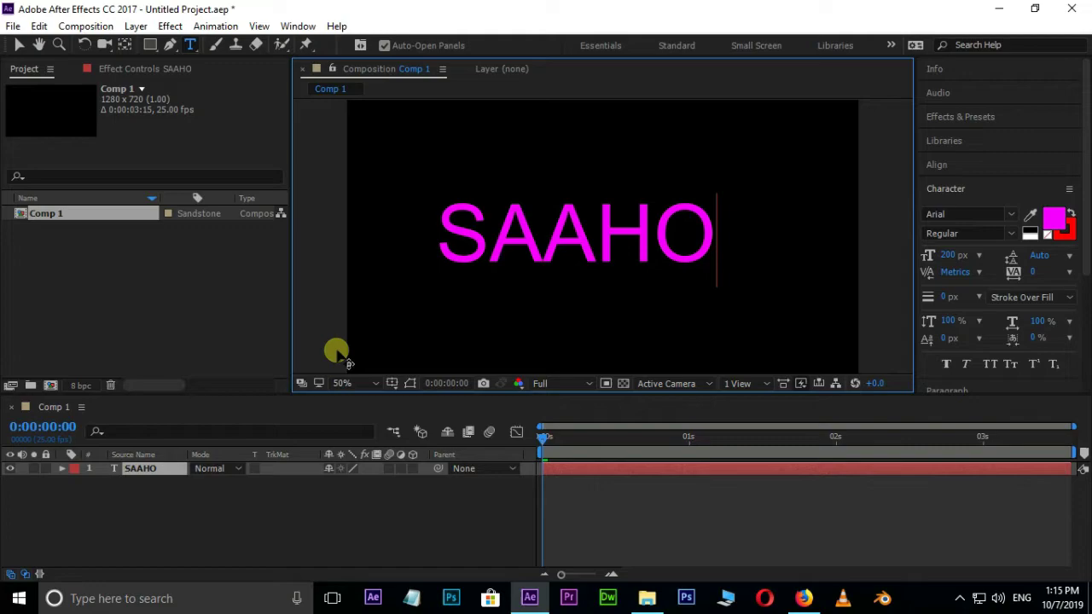
{"action": "left_click", "coordinate": [19, 44]}
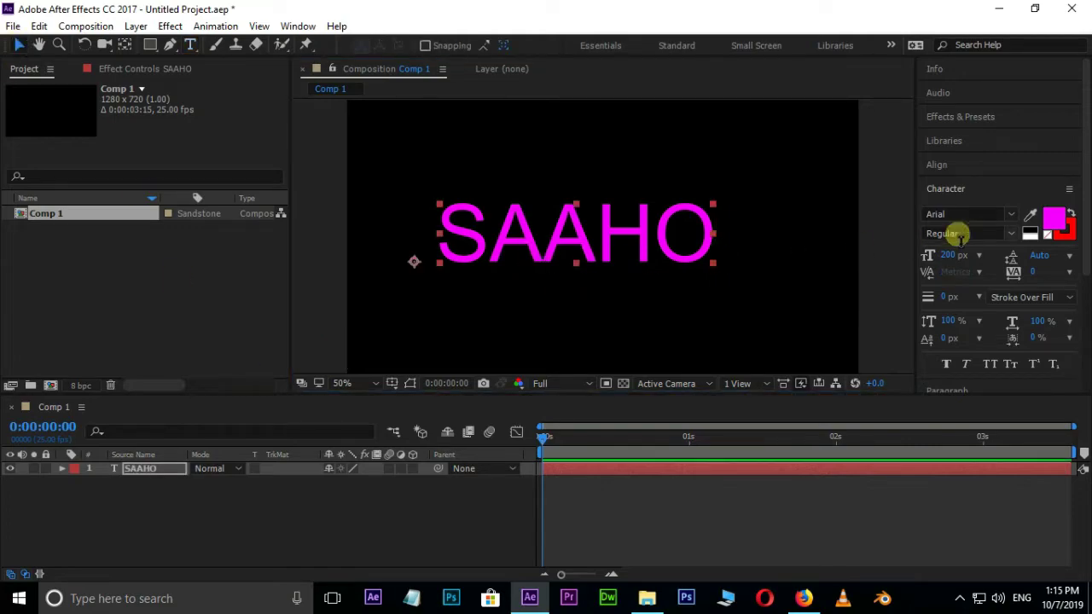
Set the SAAHO text in SAAHO FONT at 130 px
{"action": "left_click", "coordinate": [1009, 214]}
{"action": "scroll", "coordinate": [1012, 359], "scroll_direction": "down", "scroll_amount": 5}
{"action": "scroll", "coordinate": [1013, 363], "scroll_direction": "down", "scroll_amount": 15}
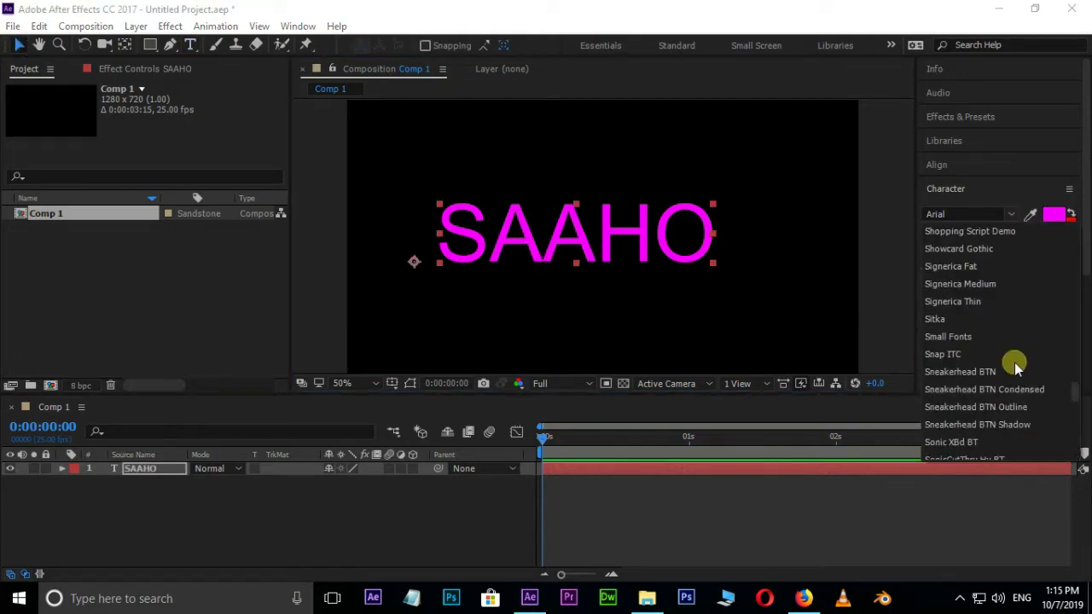
{"action": "left_click", "coordinate": [970, 355]}
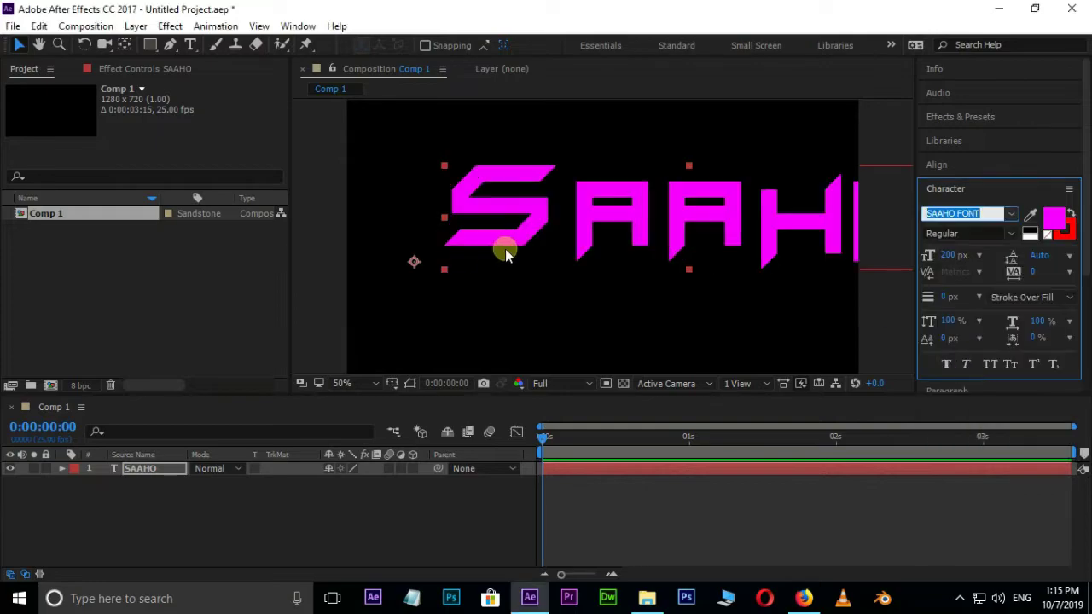
{"action": "left_click_drag", "start_coordinate": [956, 255], "coordinate": [897, 259]}
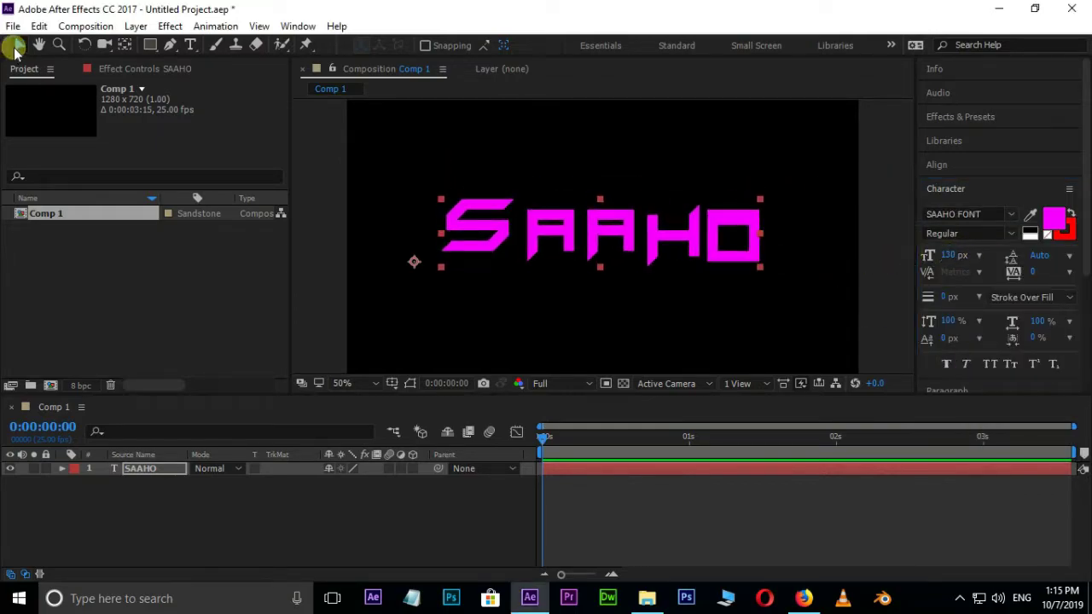
Centre the title horizontally and vertically in the comp, and colour it white (FFFFFF)
{"action": "left_click", "coordinate": [936, 165]}
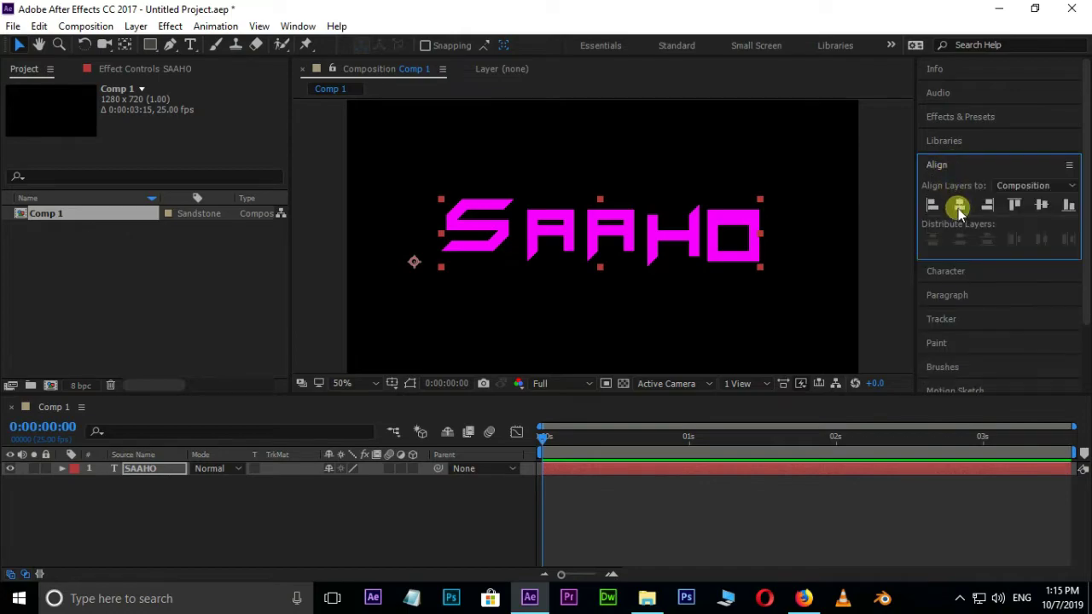
{"action": "left_click", "coordinate": [959, 204]}
{"action": "left_click", "coordinate": [1042, 205]}
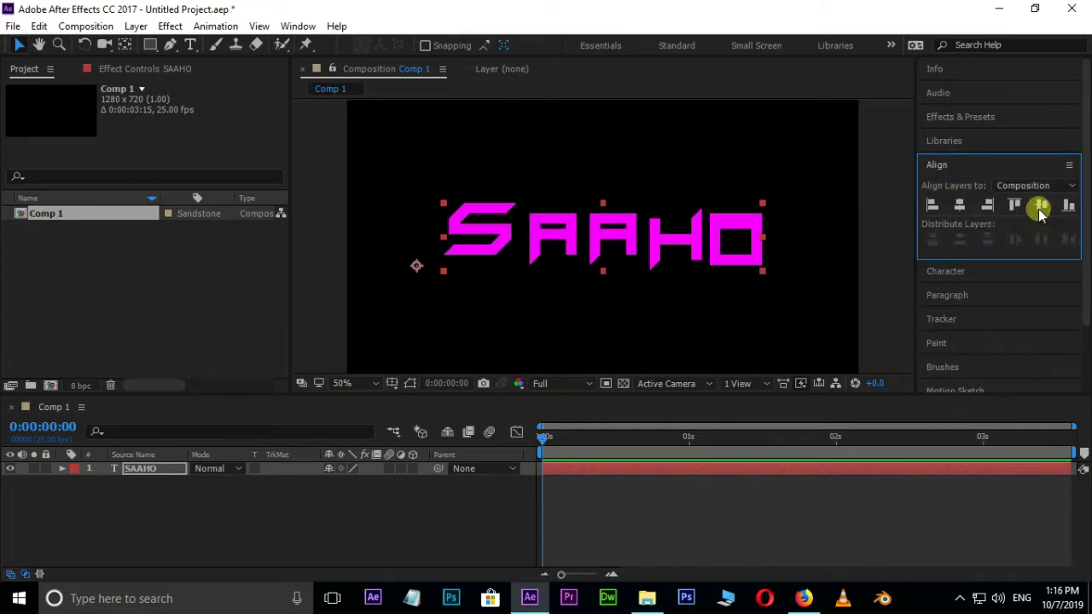
{"action": "left_click", "coordinate": [945, 271]}
{"action": "left_click", "coordinate": [1054, 218]}
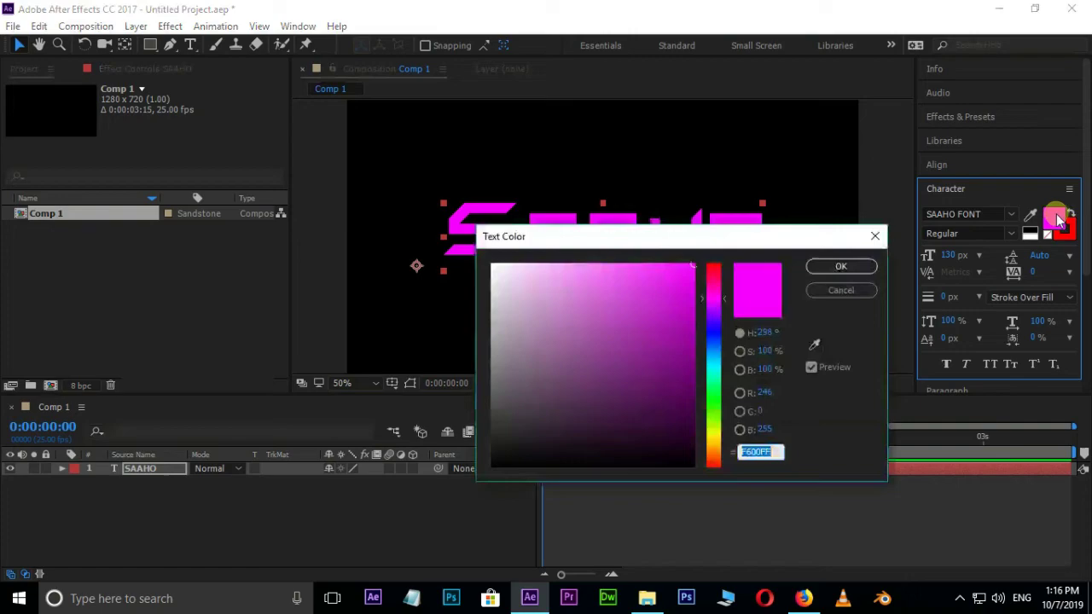
{"action": "left_click_drag", "start_coordinate": [519, 330], "coordinate": [452, 242]}
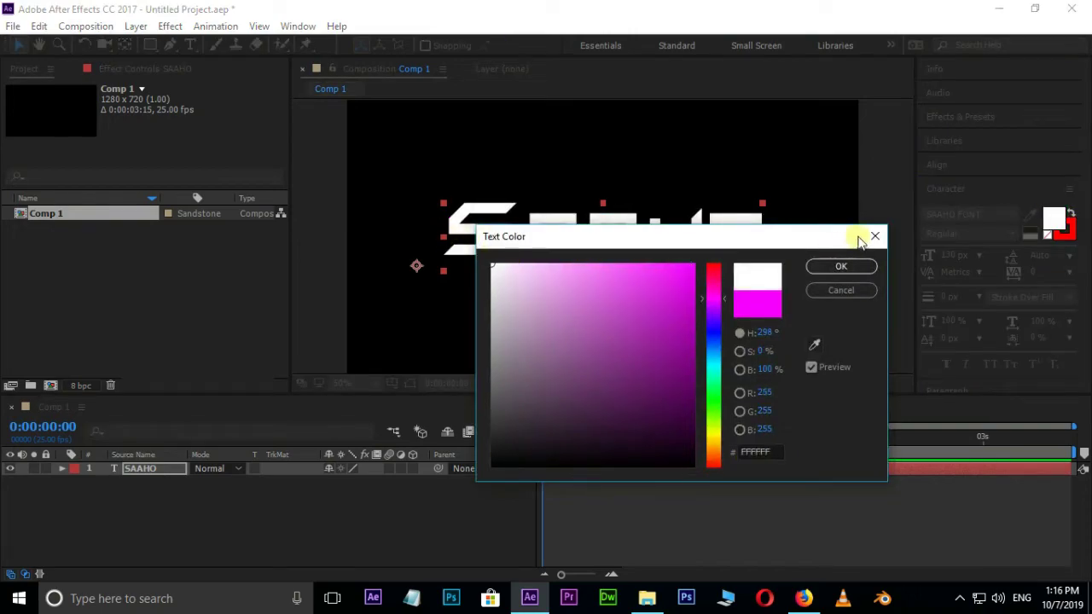
{"action": "left_click", "coordinate": [847, 266]}
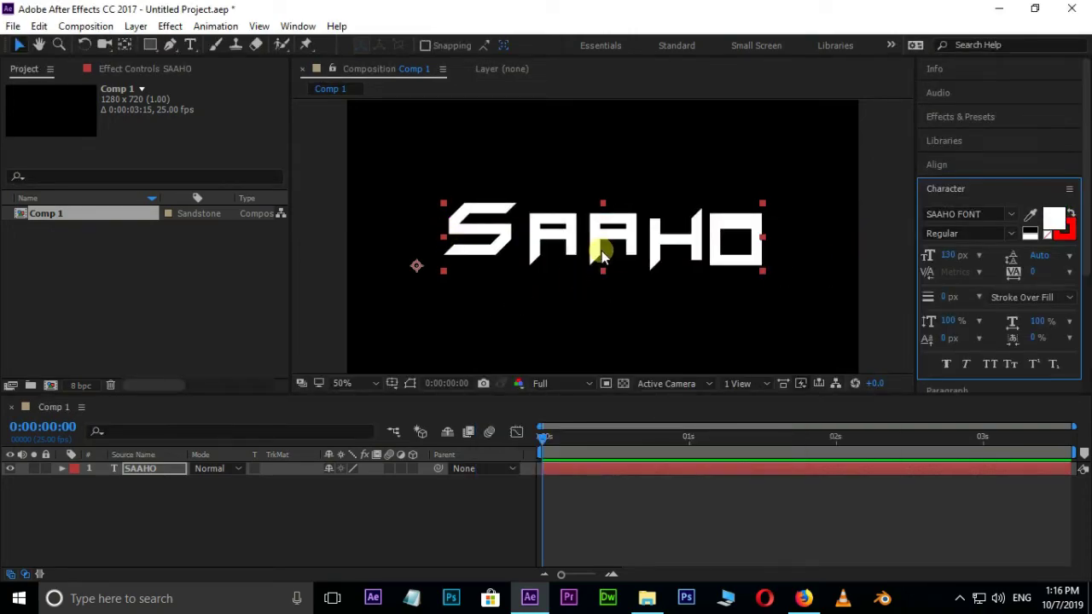
Import Texture.jpg and place it as a layer under the SAAHO title, scaled around it
{"action": "scroll", "coordinate": [602, 247], "scroll_direction": "up", "scroll_amount": 2}
{"action": "scroll", "coordinate": [602, 247], "scroll_direction": "down", "scroll_amount": 2}
{"action": "double_click", "coordinate": [143, 286]}
{"action": "left_click", "coordinate": [284, 174]}
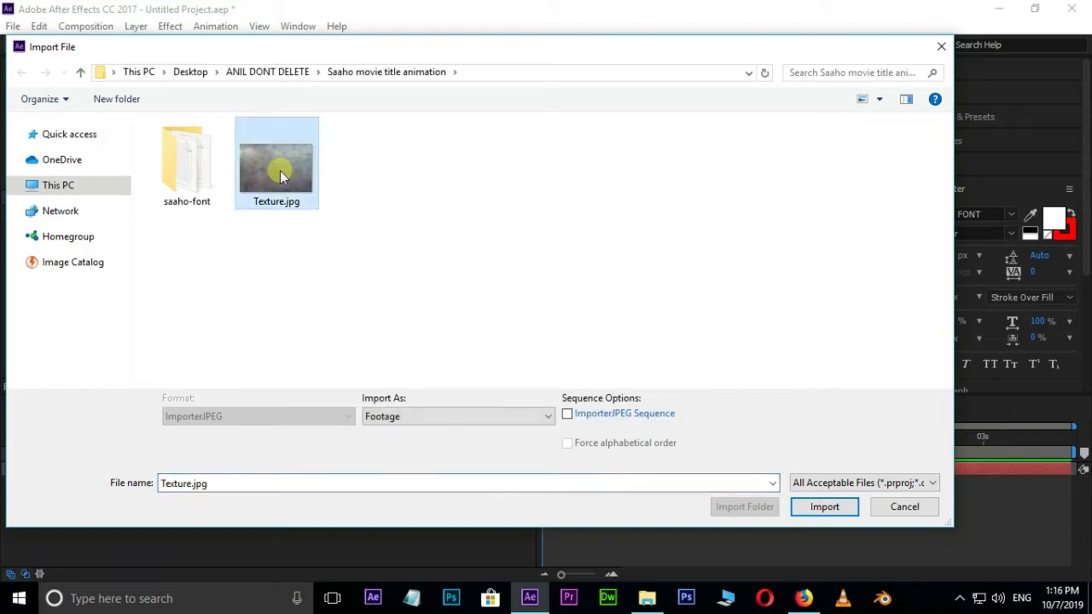
{"action": "left_click", "coordinate": [825, 508]}
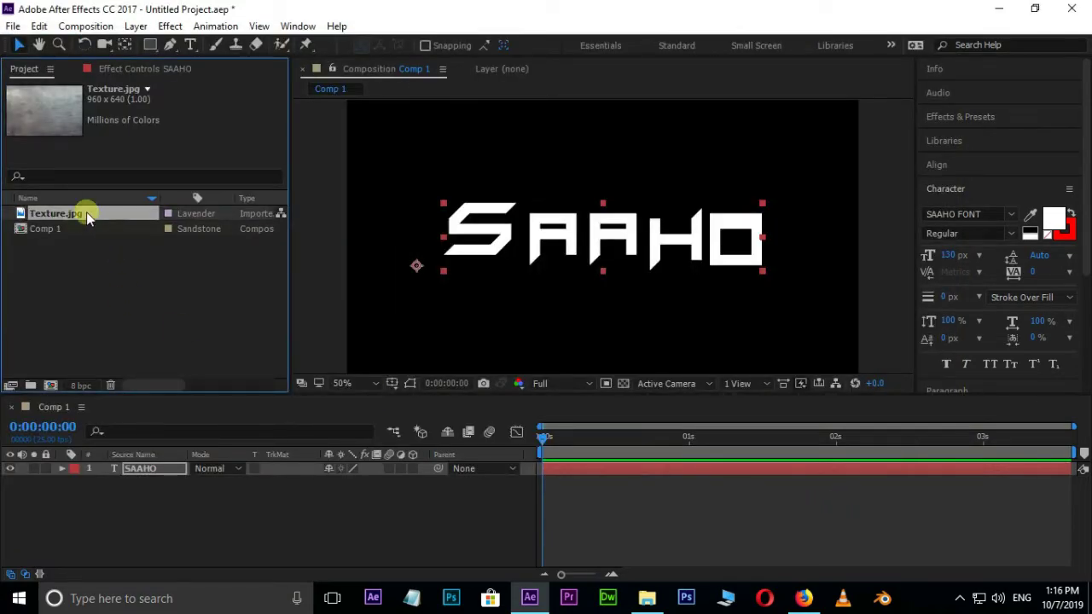
{"action": "left_click_drag", "start_coordinate": [86, 211], "coordinate": [162, 484]}
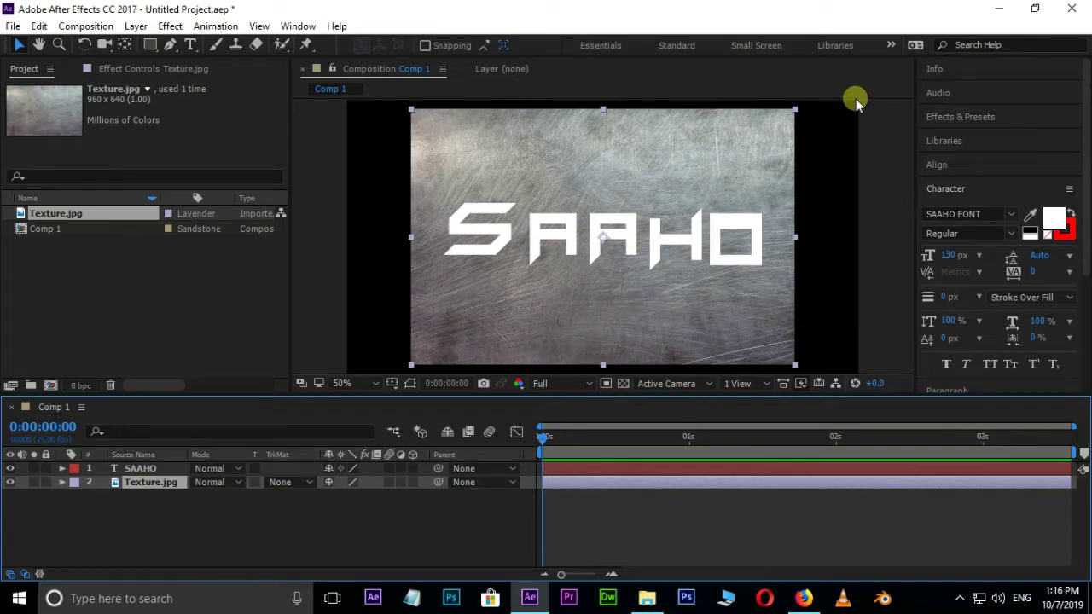
{"action": "left_click_drag", "start_coordinate": [794, 108], "coordinate": [780, 122]}
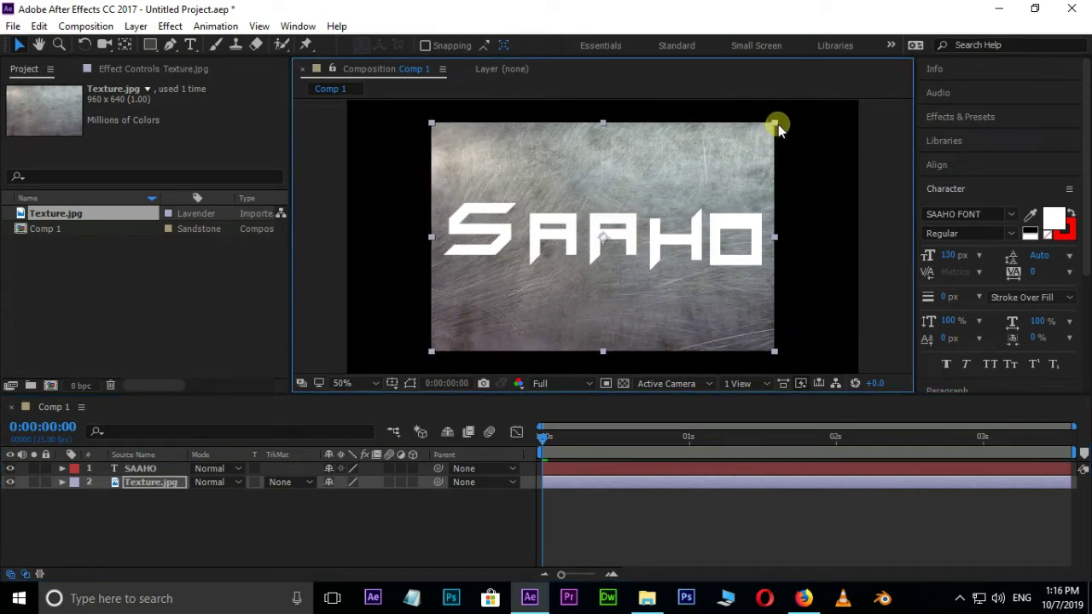
Set the texture layer's track matte to Alpha Matte "SAAHO", checking it at 100% and 50%
{"action": "key", "text": "period"}
{"action": "key", "text": "comma"}
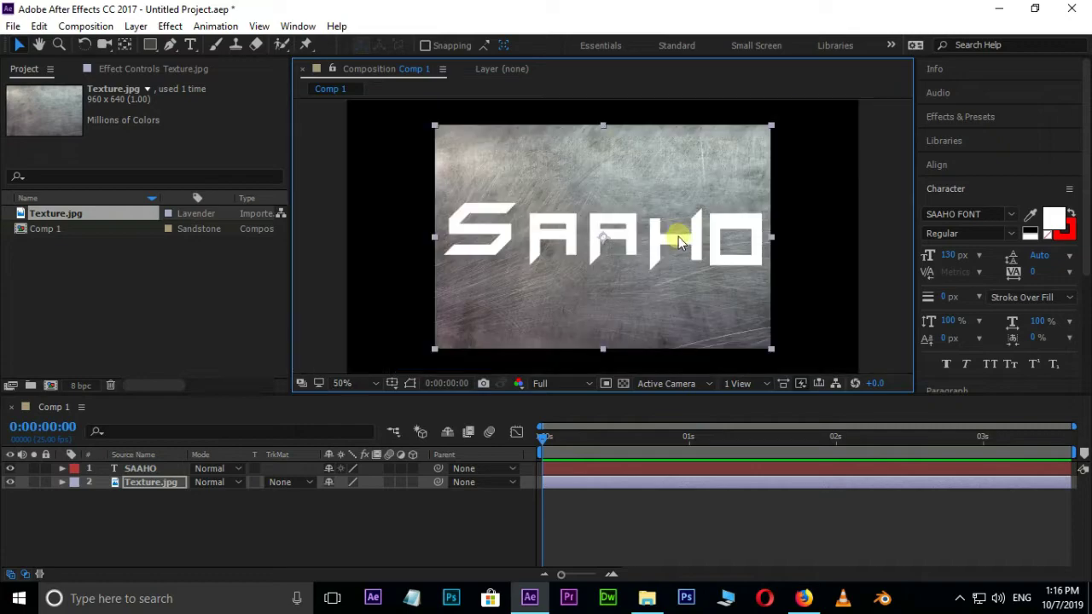
{"action": "left_click", "coordinate": [290, 483]}
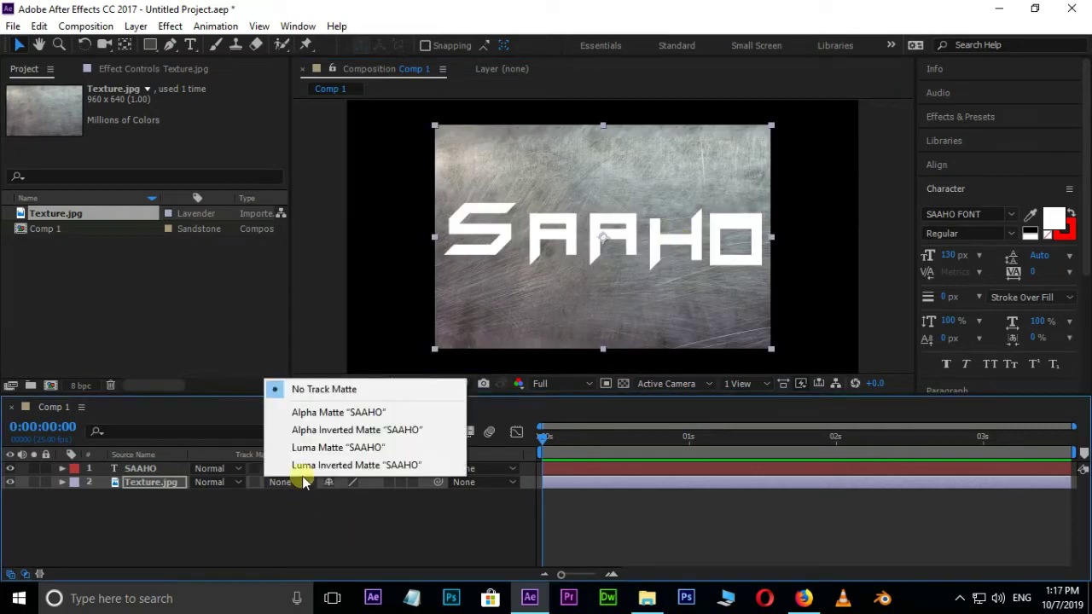
{"action": "left_click", "coordinate": [326, 410]}
{"action": "key", "text": "period"}
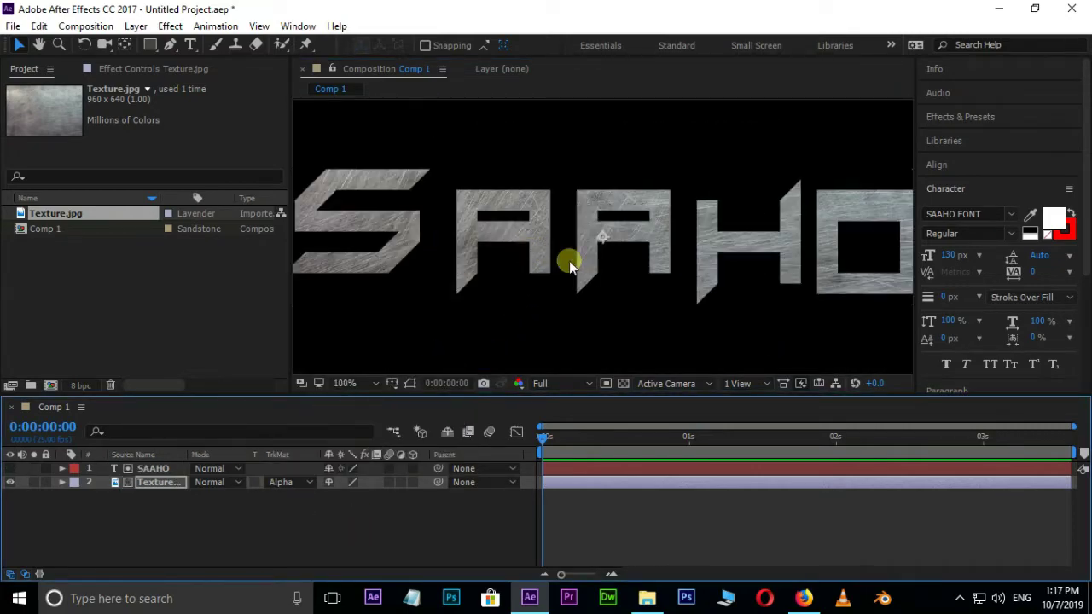
{"action": "key", "text": "comma"}
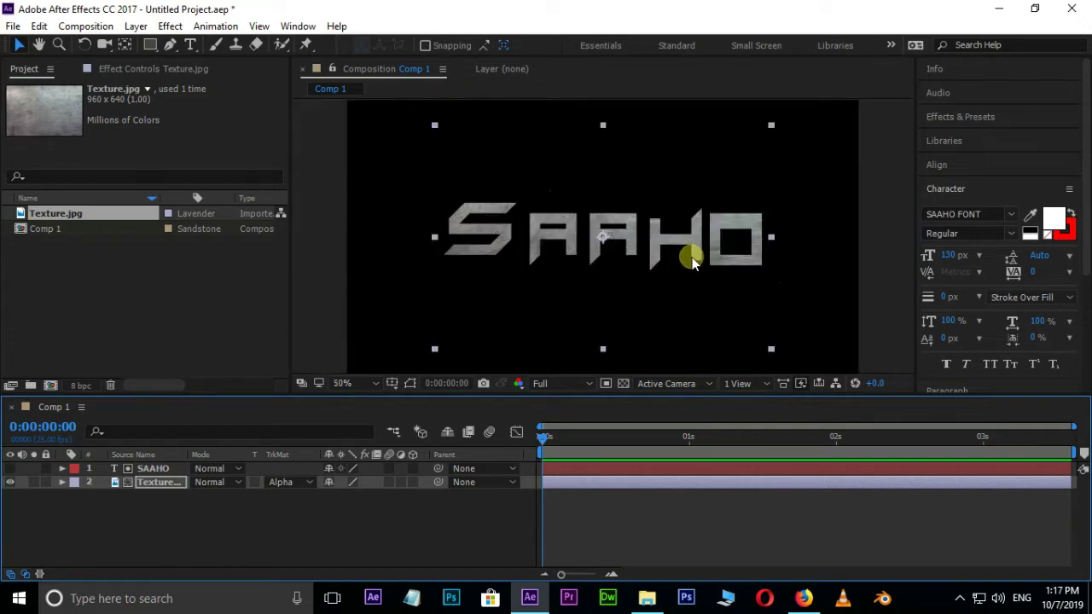
Duplicate SAAHO into SAAHO 2 below the texture, nudged two pixels left and down
{"action": "left_click", "coordinate": [154, 469]}
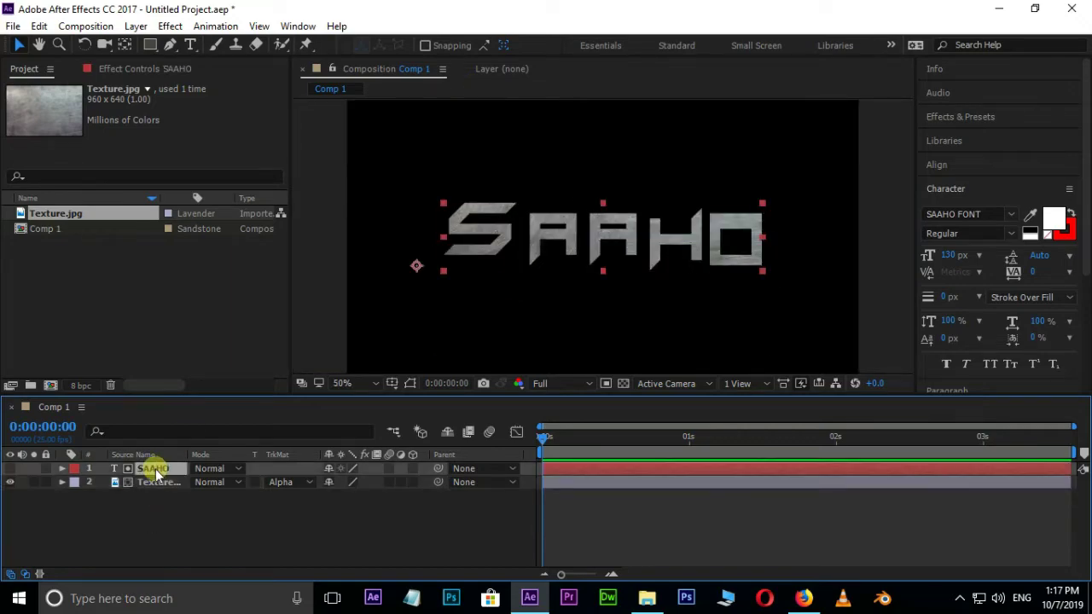
{"action": "key", "text": "ctrl+d"}
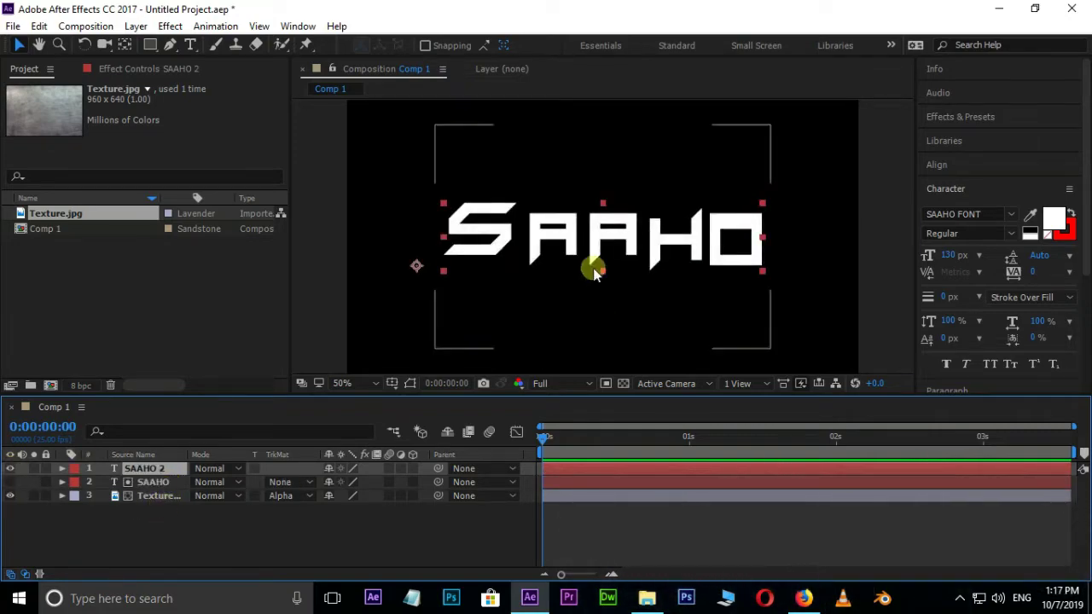
{"action": "left_click_drag", "start_coordinate": [146, 468], "coordinate": [153, 524]}
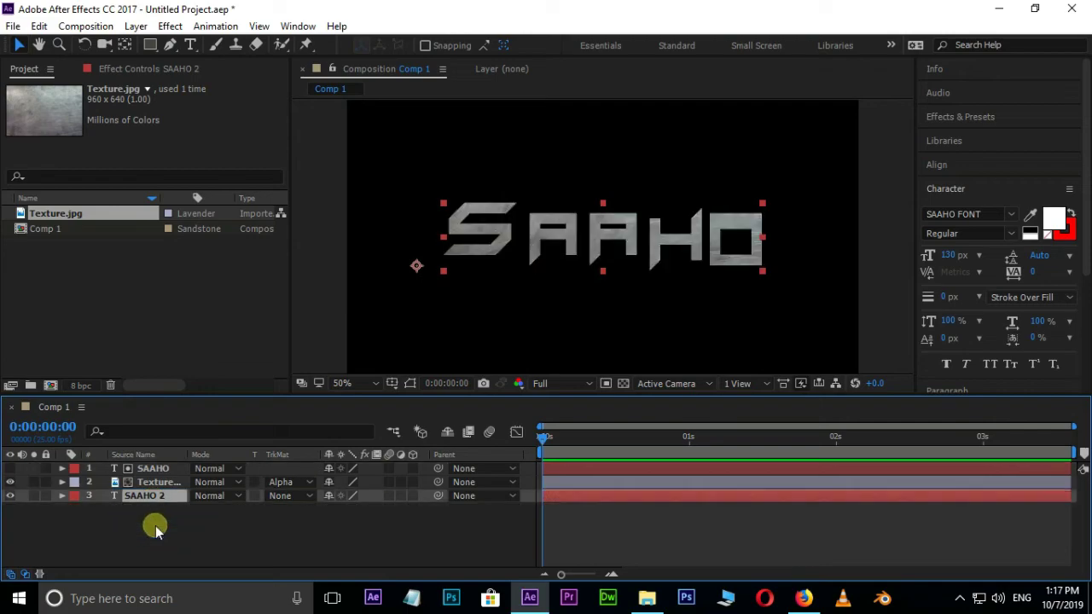
{"action": "key", "text": "period"}
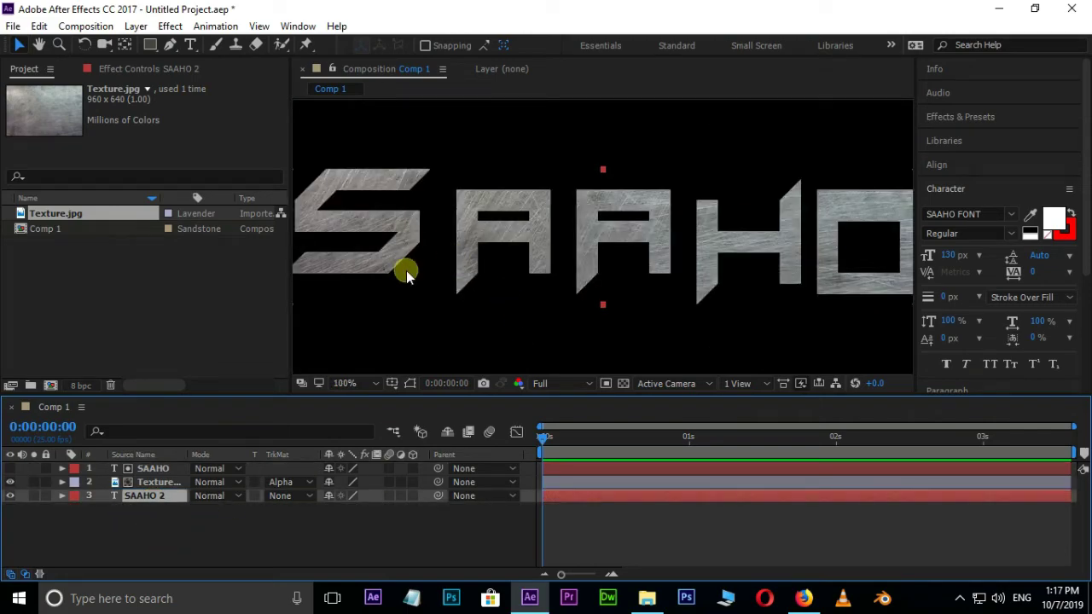
{"action": "left_click_drag", "start_coordinate": [418, 270], "coordinate": [512, 284]}
{"action": "key", "text": "Left"}
{"action": "key", "text": "Down"}
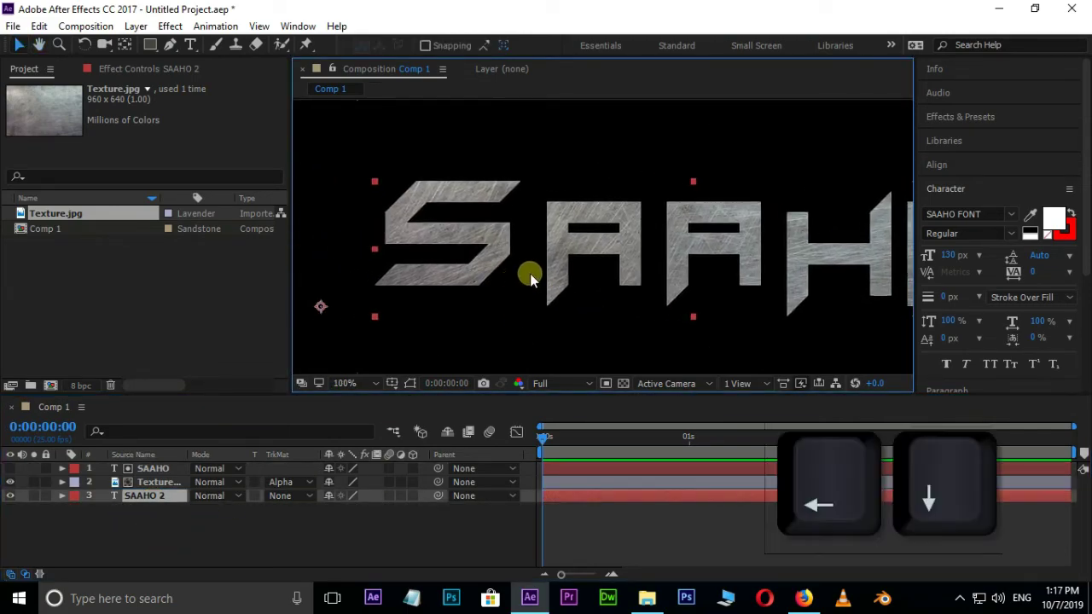
{"action": "key", "text": "Left"}
{"action": "key", "text": "Left"}
{"action": "key", "text": "Left"}
{"action": "key", "text": "Down"}
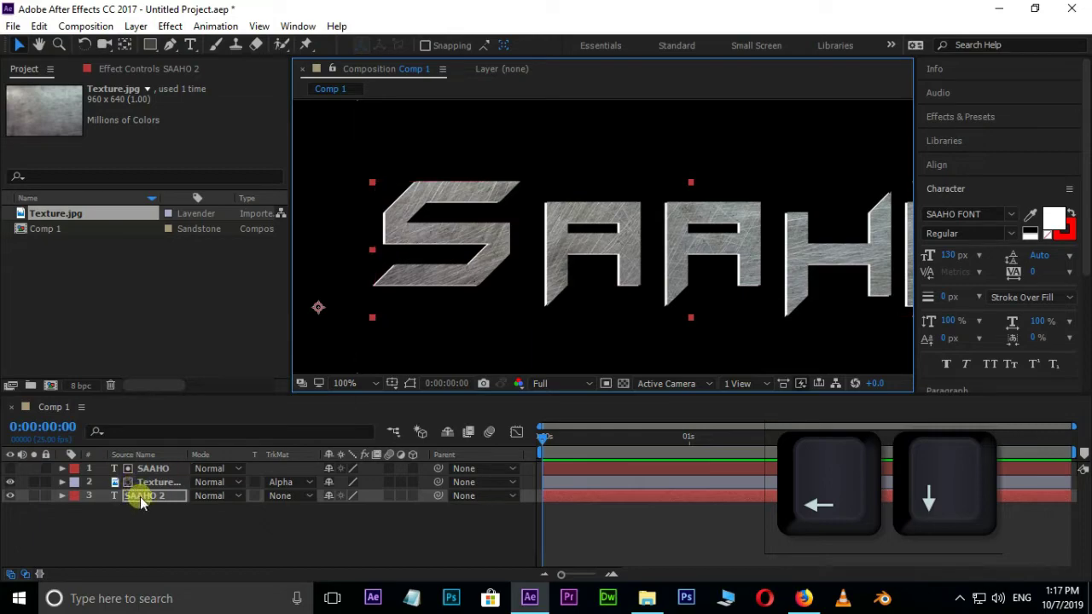
Add copies SAAHO 3 and SAAHO 4 below it, each nudged slightly left
{"action": "key", "text": "ctrl+d"}
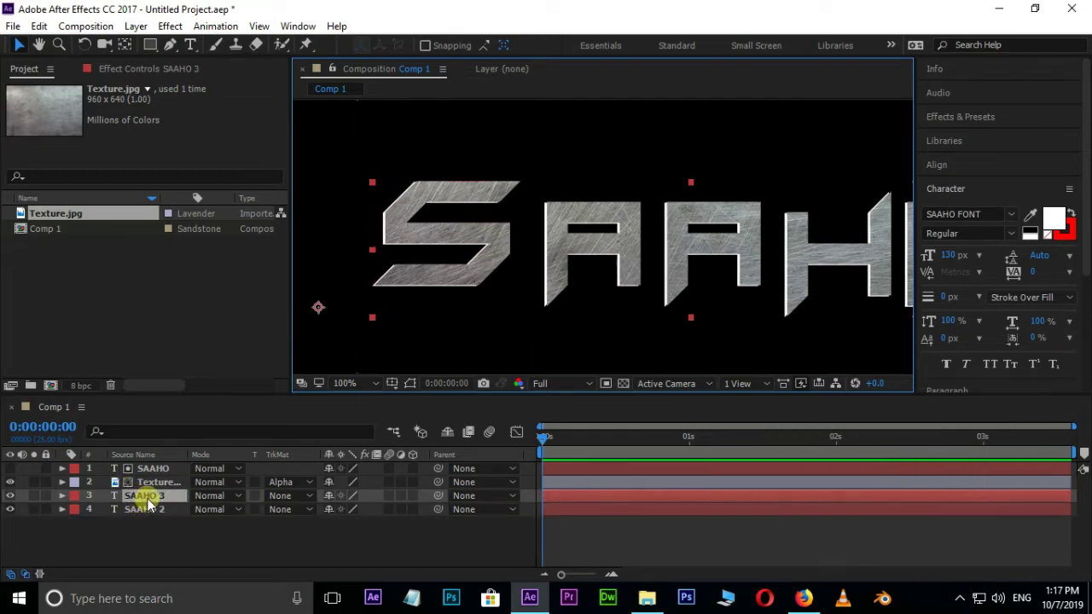
{"action": "left_click_drag", "start_coordinate": [141, 496], "coordinate": [152, 528]}
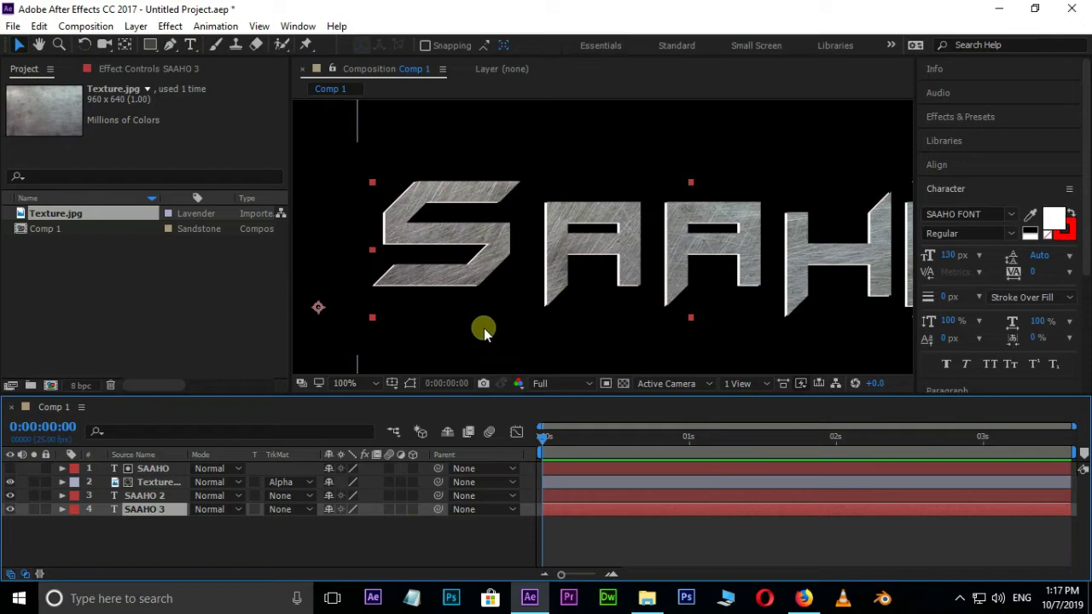
{"action": "scroll", "coordinate": [380, 296], "scroll_direction": "up", "scroll_amount": 1}
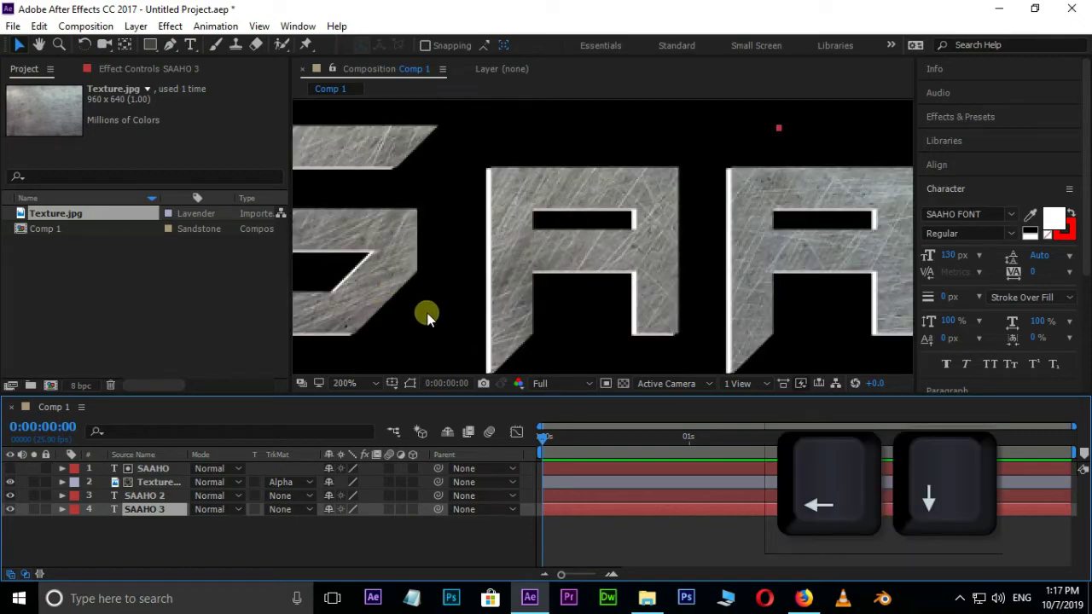
{"action": "key", "text": "Left"}
{"action": "key", "text": "Left"}
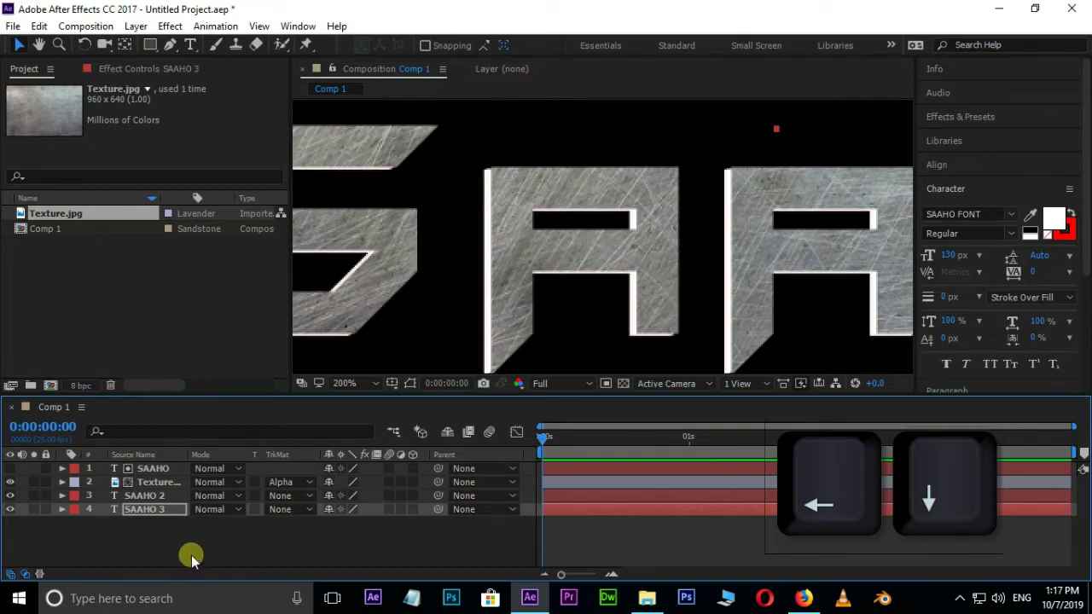
{"action": "key", "text": "ctrl+d"}
{"action": "left_click_drag", "start_coordinate": [149, 524], "coordinate": [253, 539]}
{"action": "key", "text": "Left"}
{"action": "key", "text": "Left"}
Add copies SAAHO 5 and SAAHO 6 at the bottom of the stack, nudged left
{"action": "key", "text": "ctrl+d"}
{"action": "key", "text": "Left"}
{"action": "key", "text": "Left"}
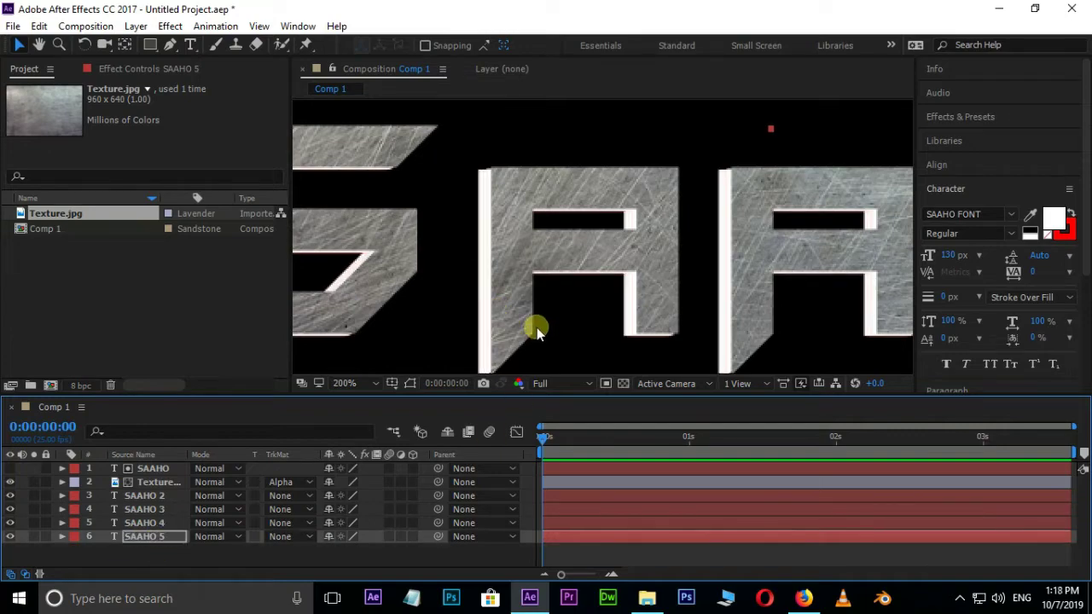
{"action": "scroll", "coordinate": [670, 273], "scroll_direction": "down", "scroll_amount": 2}
{"action": "key", "text": "ctrl+d"}
{"action": "left_click_drag", "start_coordinate": [144, 537], "coordinate": [156, 563]}
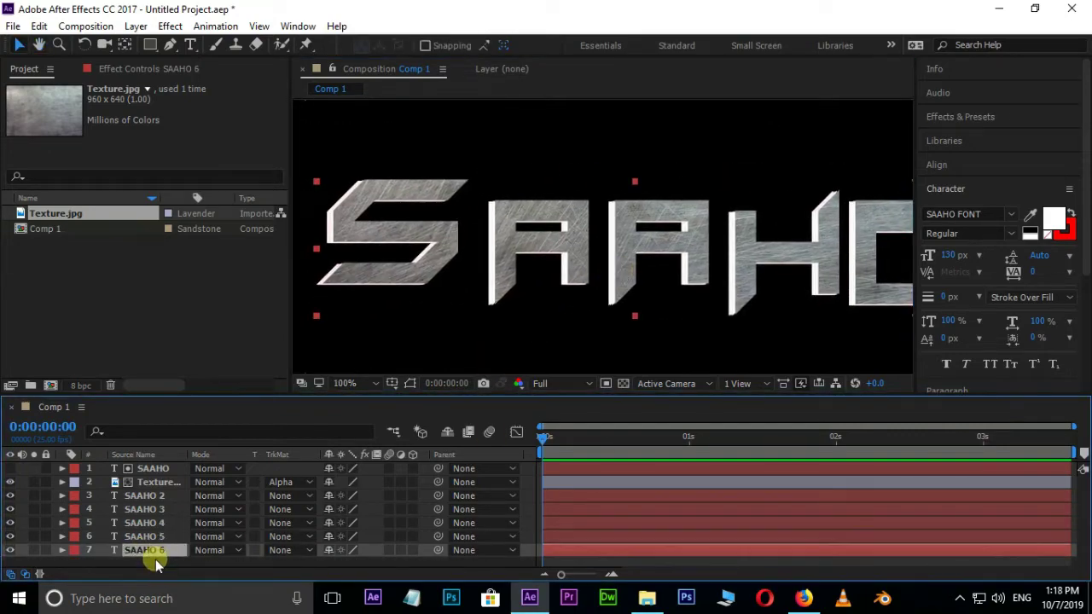
{"action": "key", "text": "h"}
{"action": "left_click_drag", "start_coordinate": [469, 305], "coordinate": [648, 322]}
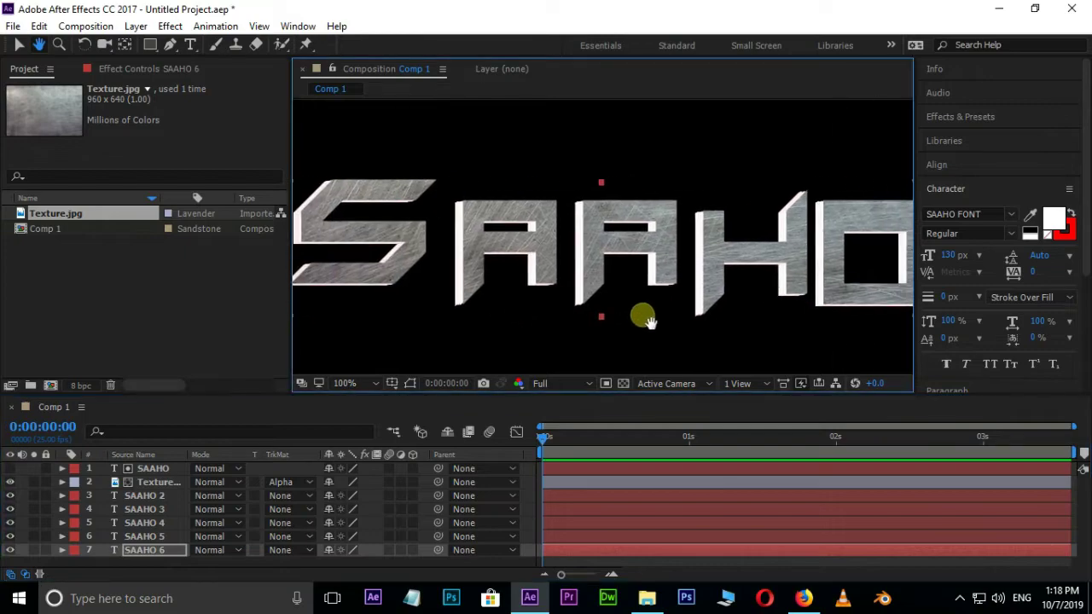
Duplicate SAAHO 6 into SAAHO 7 and recentre the title in the view
{"action": "key", "text": "v"}
{"action": "key", "text": "ctrl+d"}
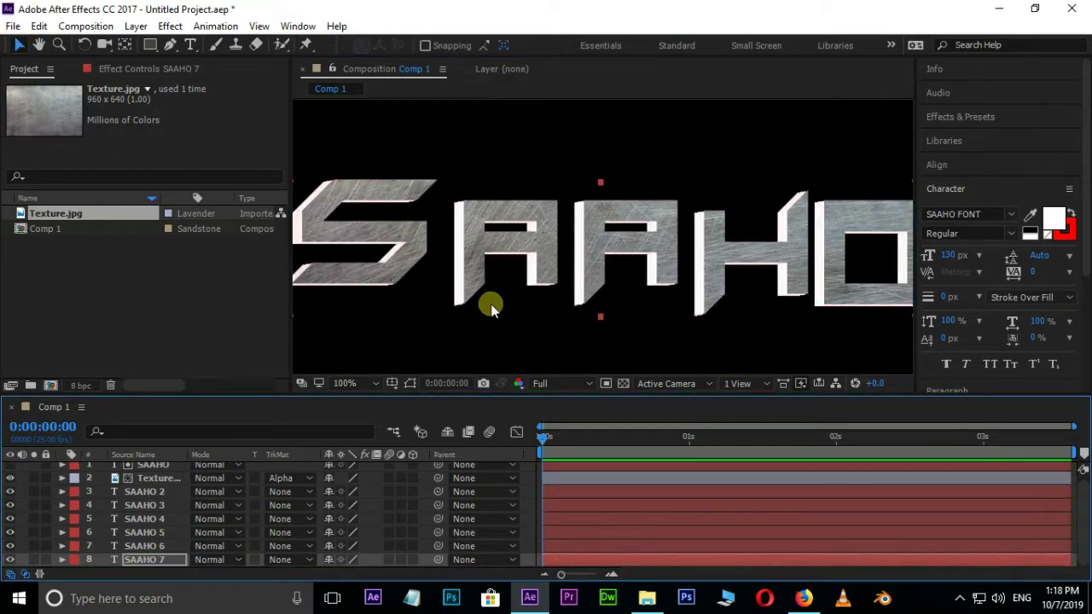
{"action": "scroll", "coordinate": [526, 302], "scroll_direction": "down", "scroll_amount": 3}
{"action": "scroll", "coordinate": [499, 304], "scroll_direction": "up", "scroll_amount": 3}
{"action": "key", "text": "h"}
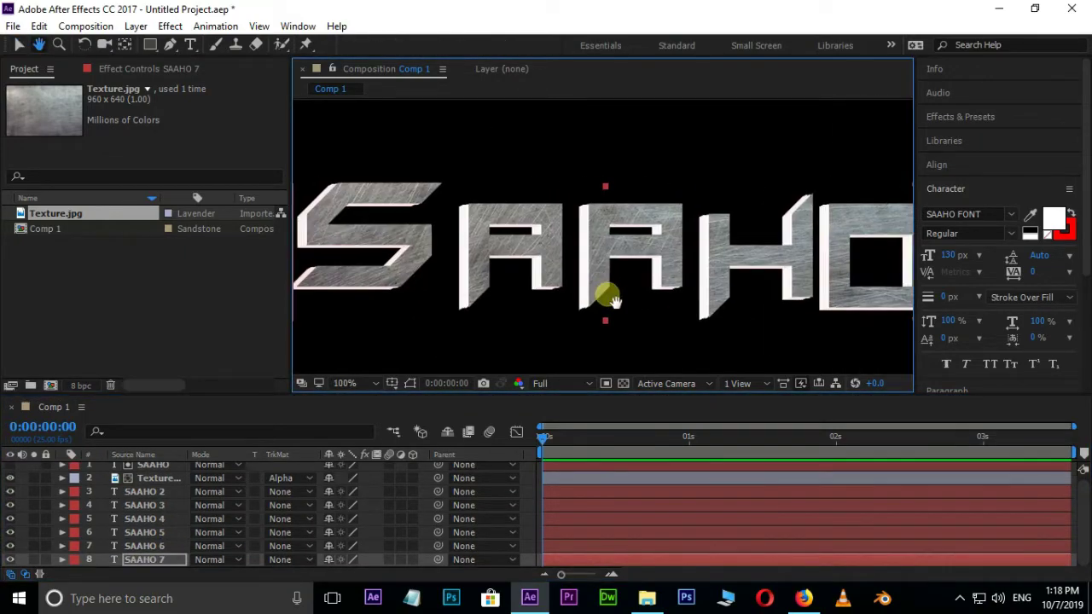
{"action": "left_click_drag", "start_coordinate": [612, 299], "coordinate": [585, 293]}
{"action": "key", "text": "v"}
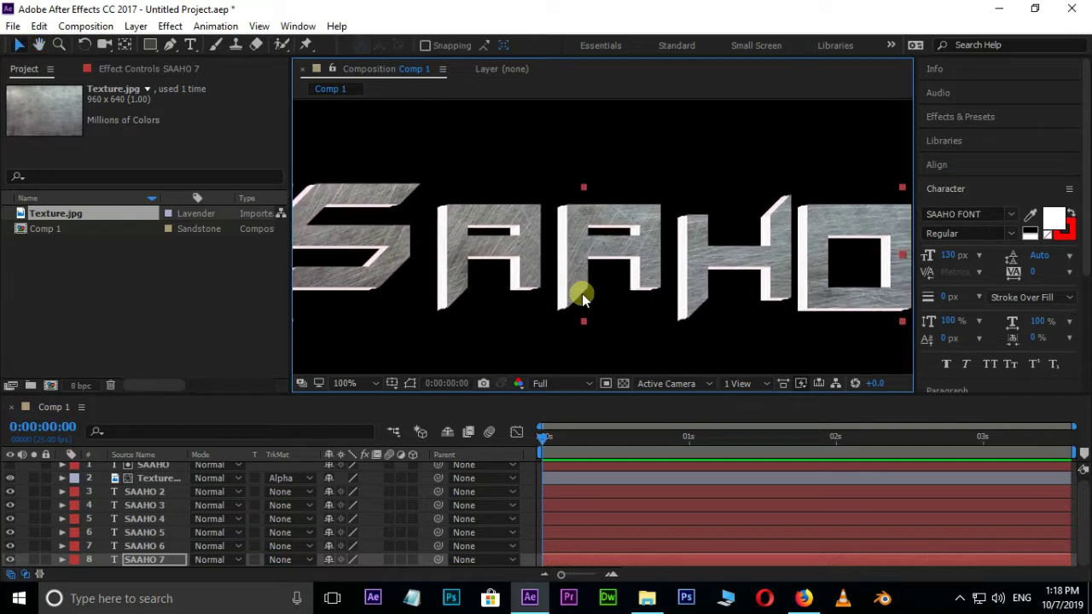
Pre-compose layers SAAHO 2–SAAHO 7 into a composition named shadow
{"action": "left_click", "coordinate": [143, 491], "text": "shift"}
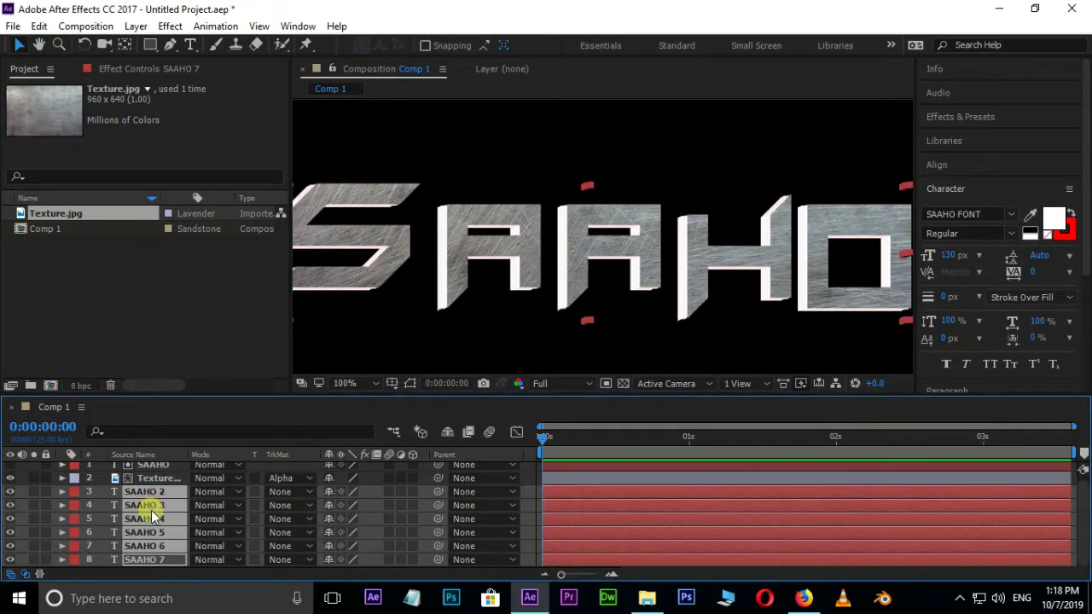
{"action": "right_click", "coordinate": [152, 517]}
{"action": "left_click", "coordinate": [170, 504]}
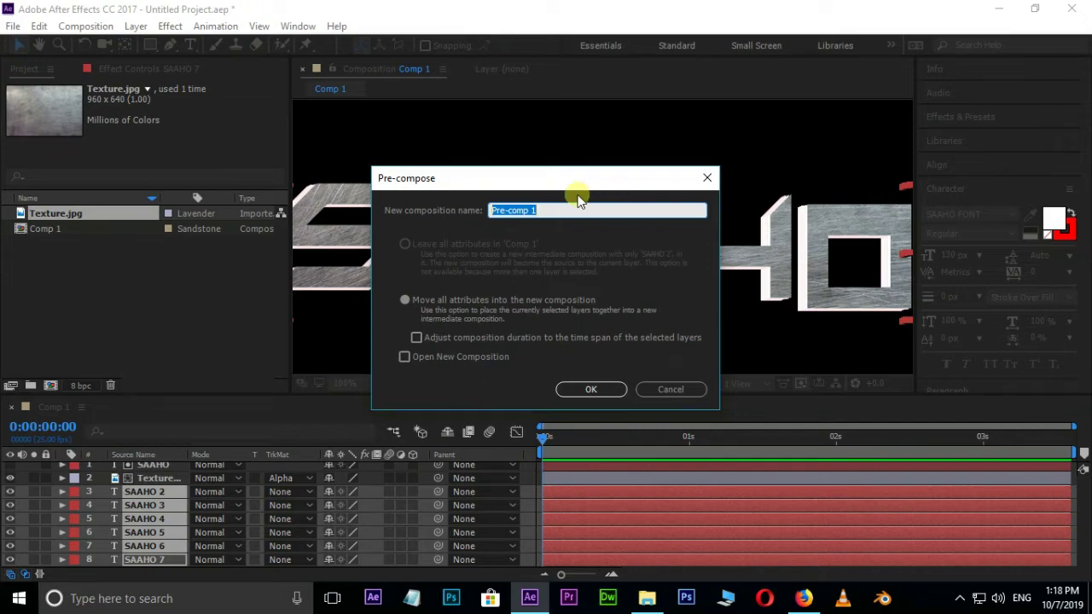
{"action": "type", "text": "shadow"}
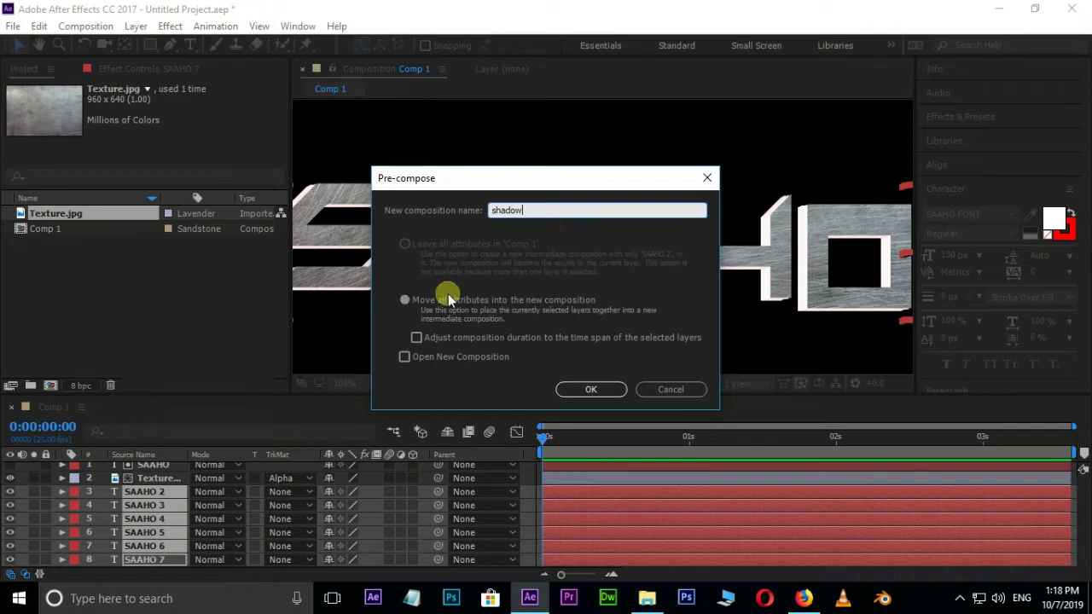
{"action": "left_click", "coordinate": [589, 386]}
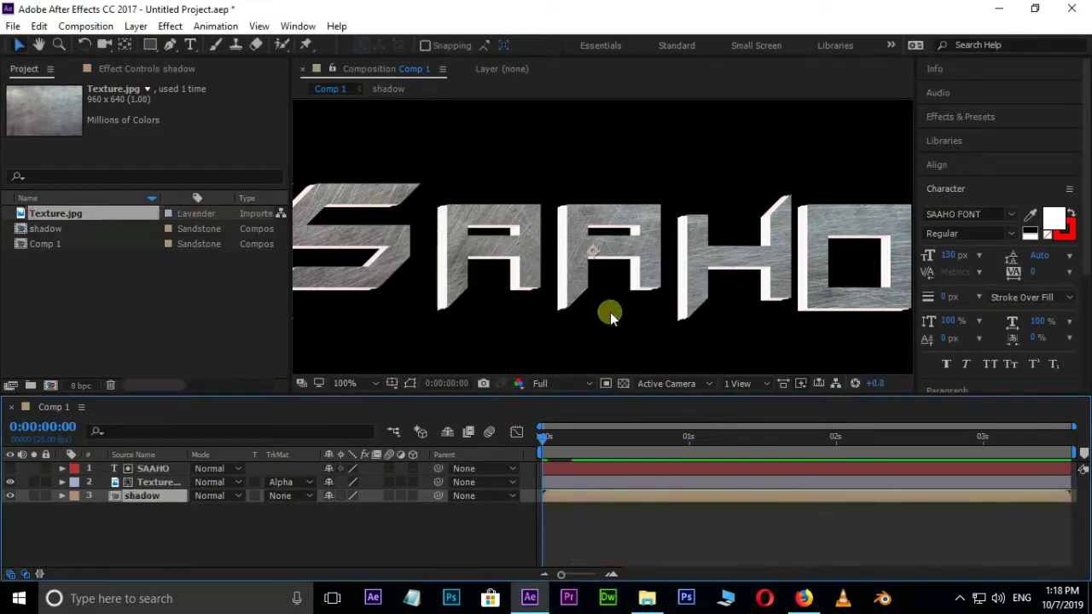
Apply a Gradient Ramp effect to the shadow layer
{"action": "scroll", "coordinate": [602, 293], "scroll_direction": "down", "scroll_amount": 2}
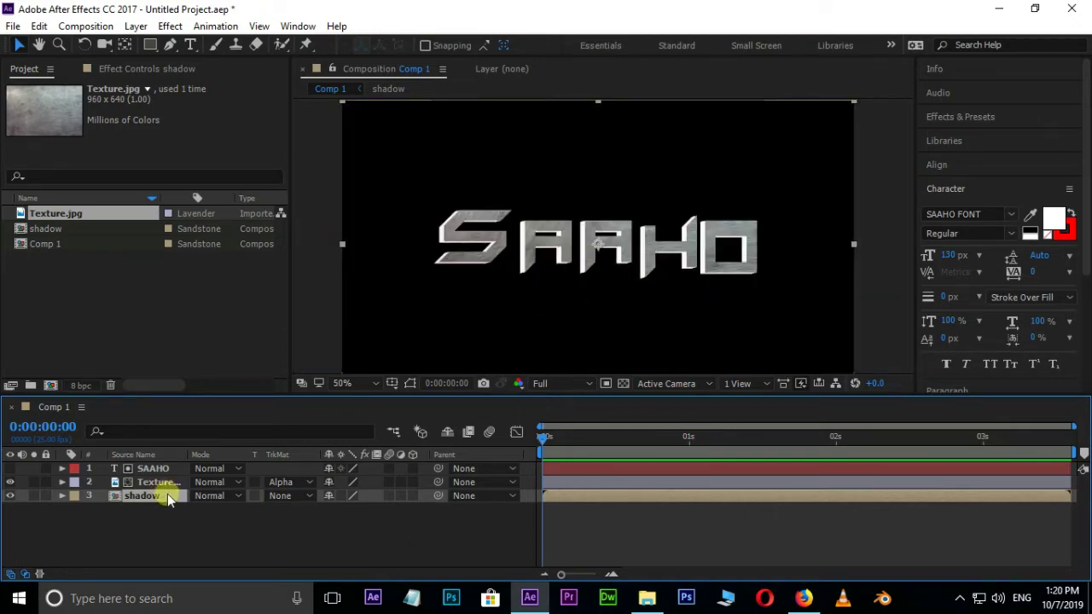
{"action": "left_click", "coordinate": [169, 27]}
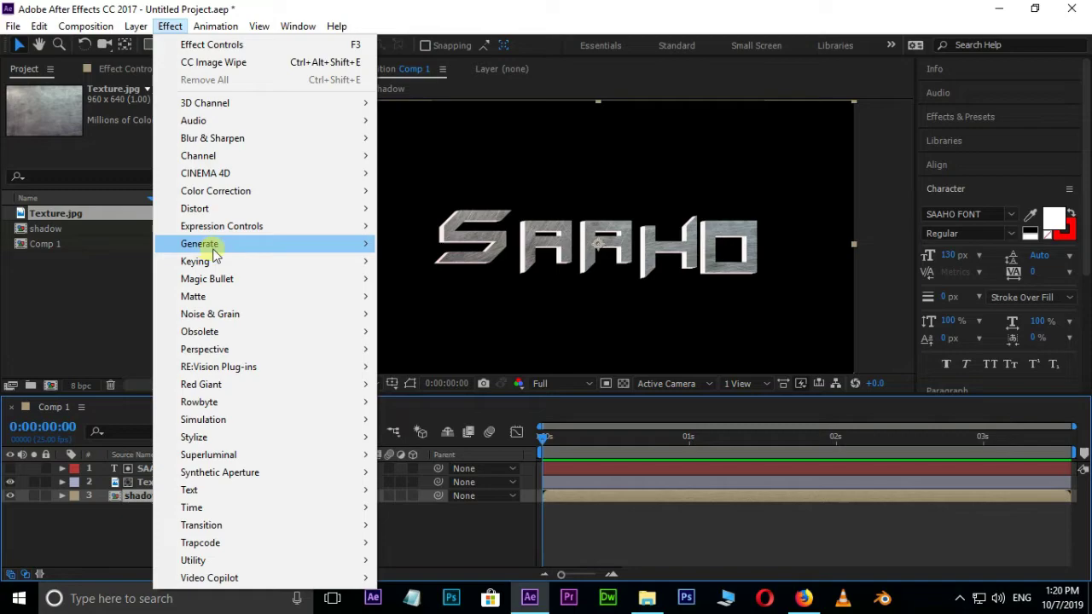
{"action": "mouse_move", "coordinate": [215, 253]}
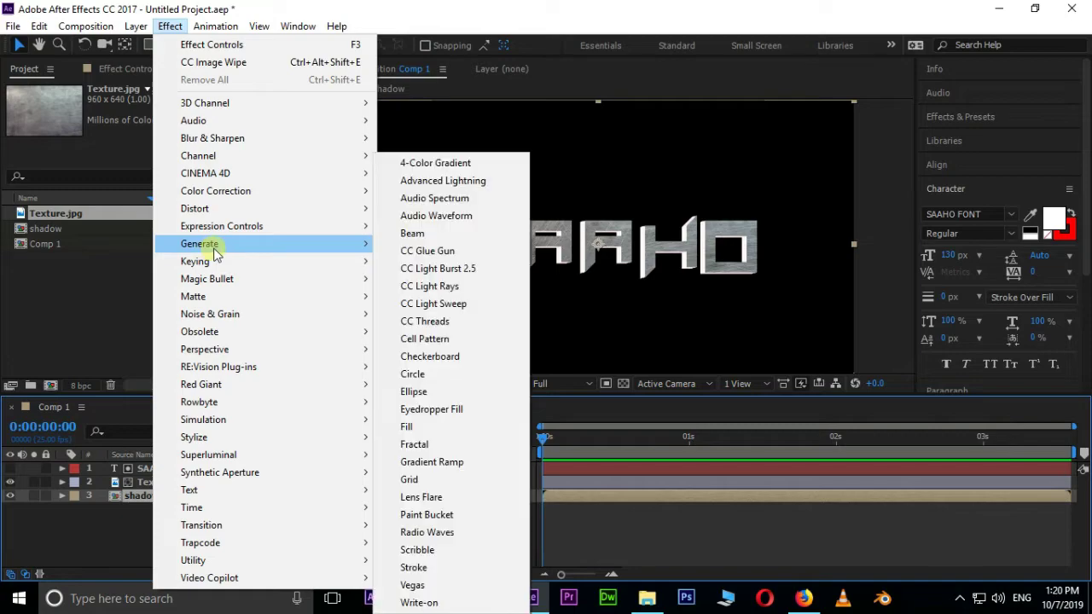
{"action": "left_click", "coordinate": [446, 465]}
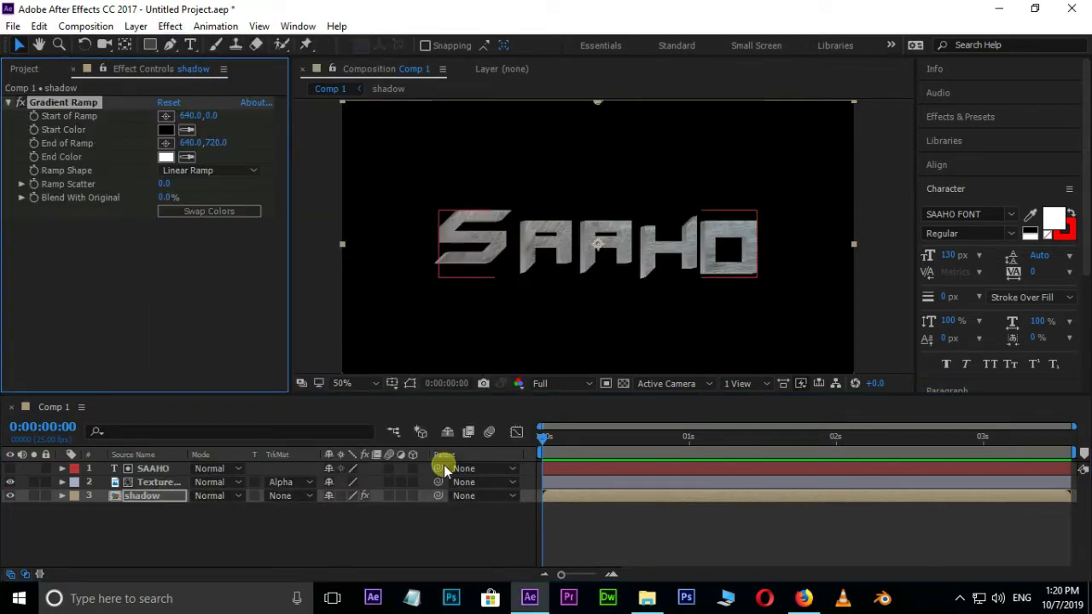
Move the ramp start down toward the title and set the ramp end at 560,587
{"action": "scroll", "coordinate": [608, 183], "scroll_direction": "up", "scroll_amount": 2}
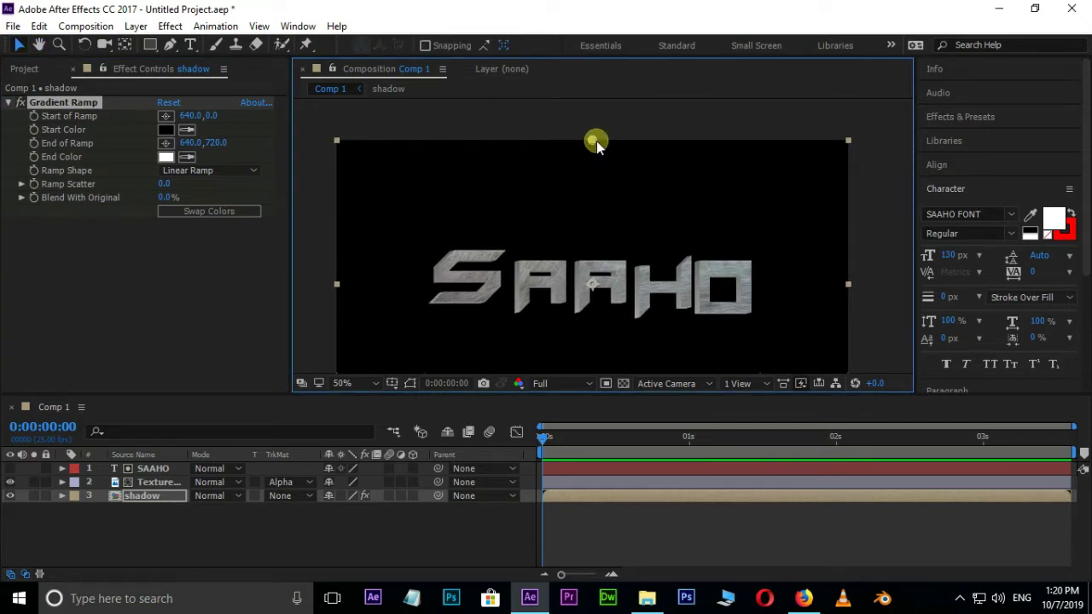
{"action": "left_click_drag", "start_coordinate": [597, 140], "coordinate": [597, 217]}
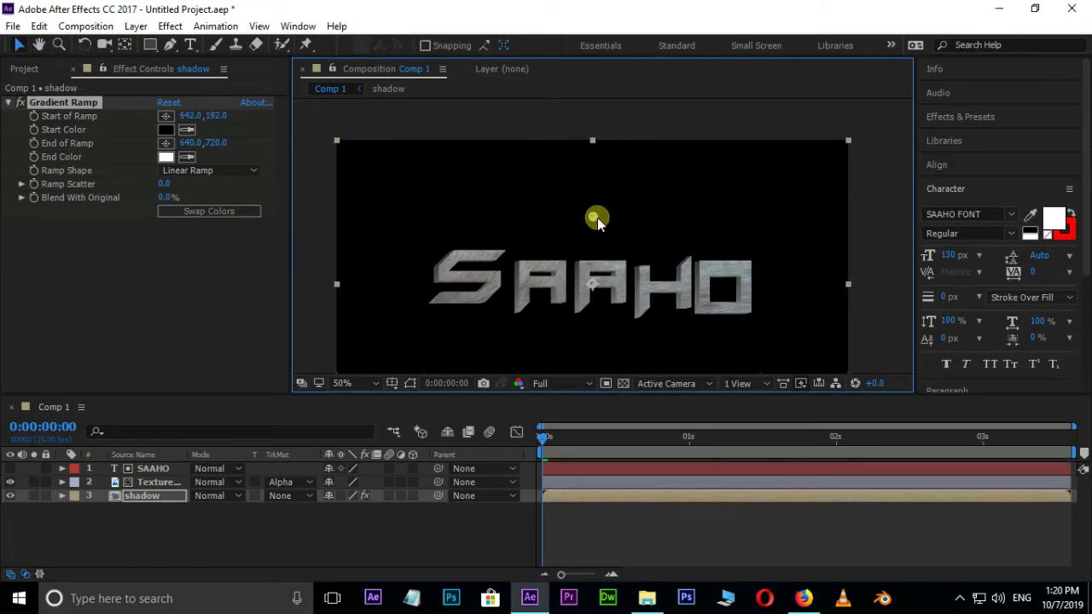
{"action": "key", "text": "h"}
{"action": "left_click_drag", "start_coordinate": [624, 260], "coordinate": [619, 220]}
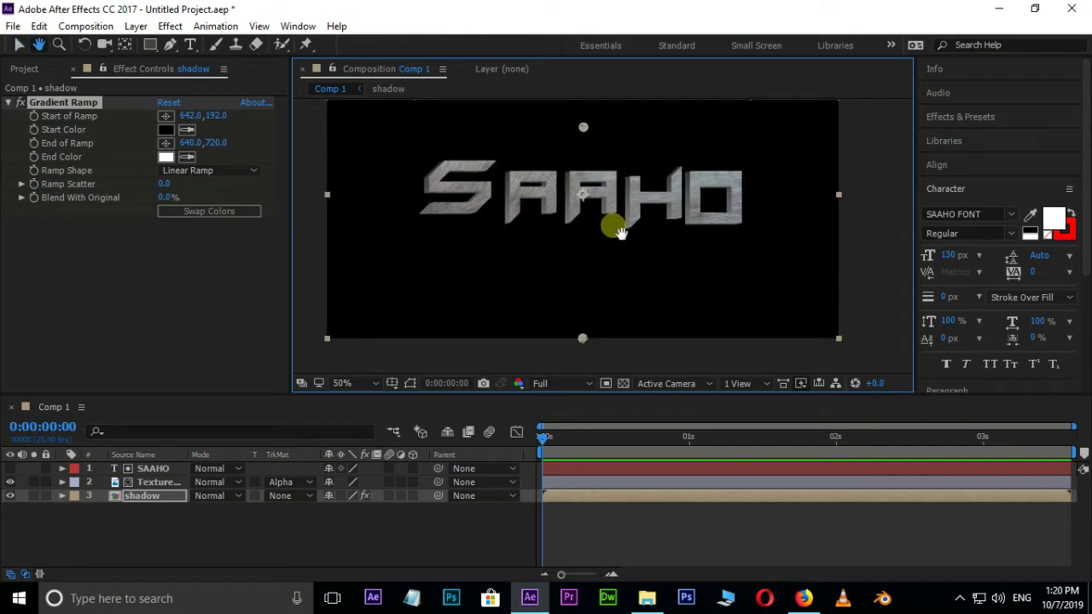
{"action": "key", "text": "v"}
{"action": "left_click_drag", "start_coordinate": [585, 346], "coordinate": [561, 293]}
{"action": "key", "text": "period"}
{"action": "key", "text": "period"}
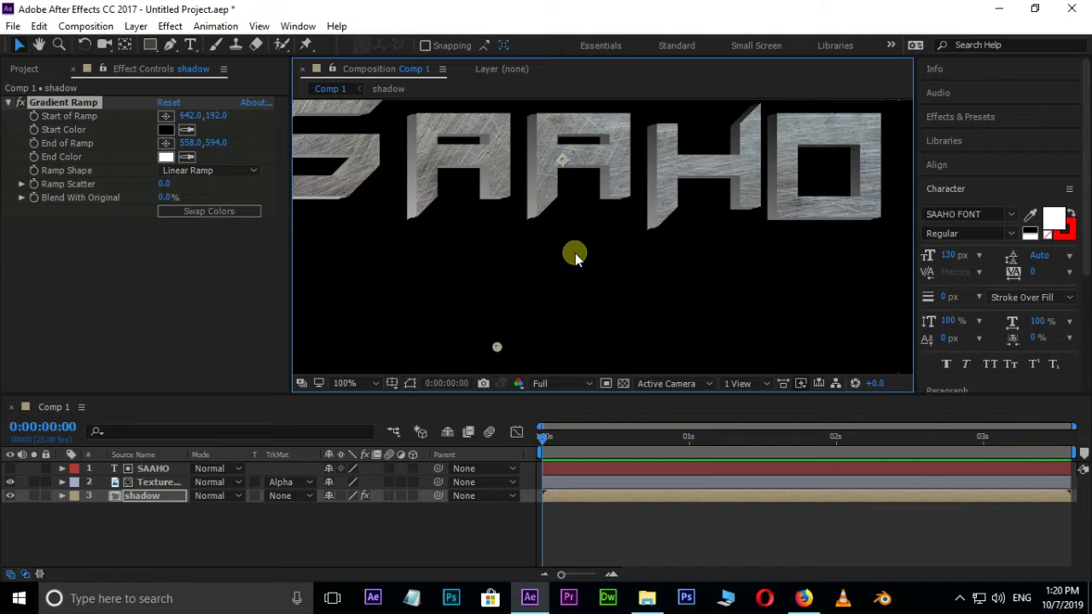
{"action": "left_click_drag", "start_coordinate": [504, 354], "coordinate": [502, 348]}
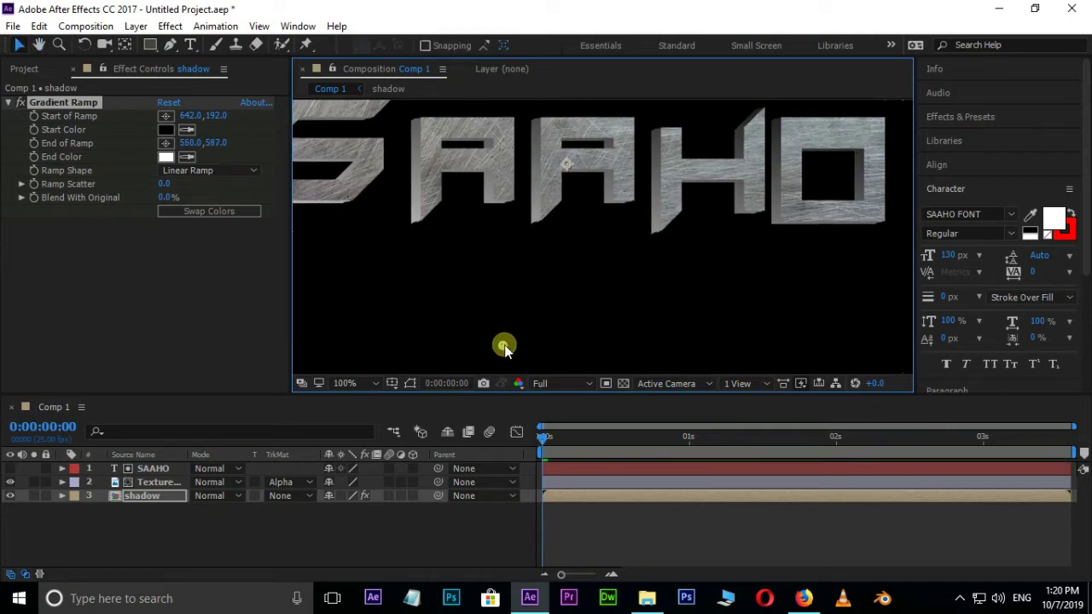
{"action": "left_click_drag", "start_coordinate": [560, 285], "coordinate": [575, 289]}
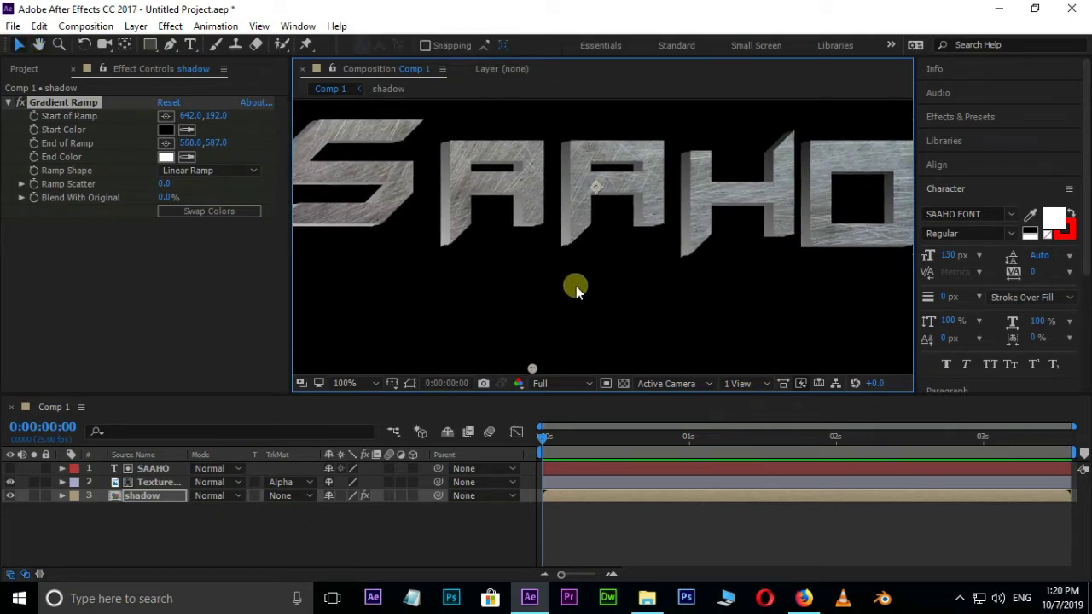
Change the ramp's End Color from white to mid-grey 7F7F7F
{"action": "left_click", "coordinate": [164, 157]}
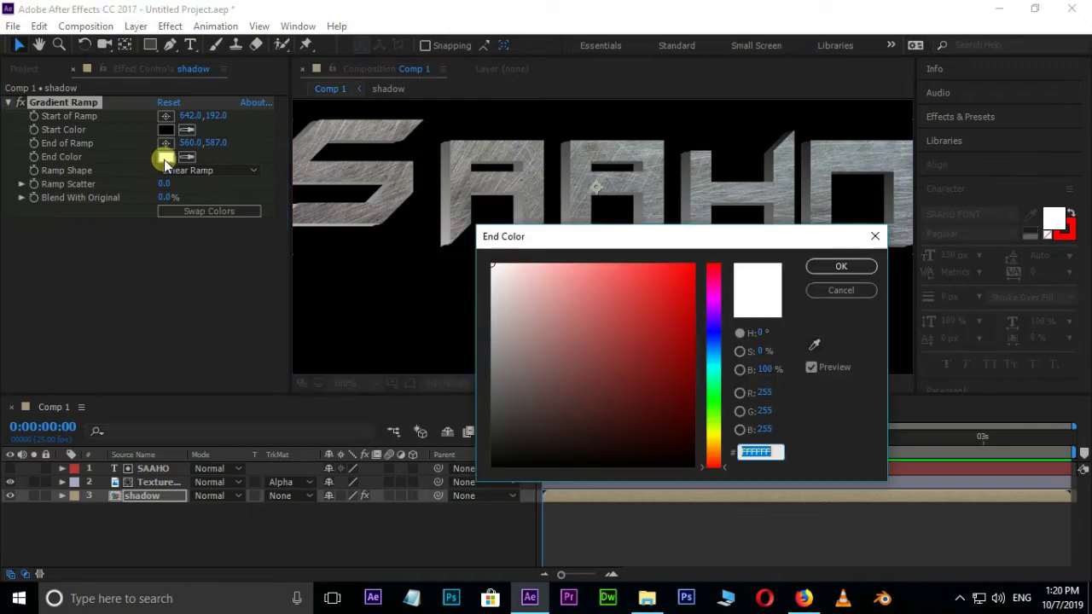
{"action": "left_click_drag", "start_coordinate": [499, 368], "coordinate": [493, 373]}
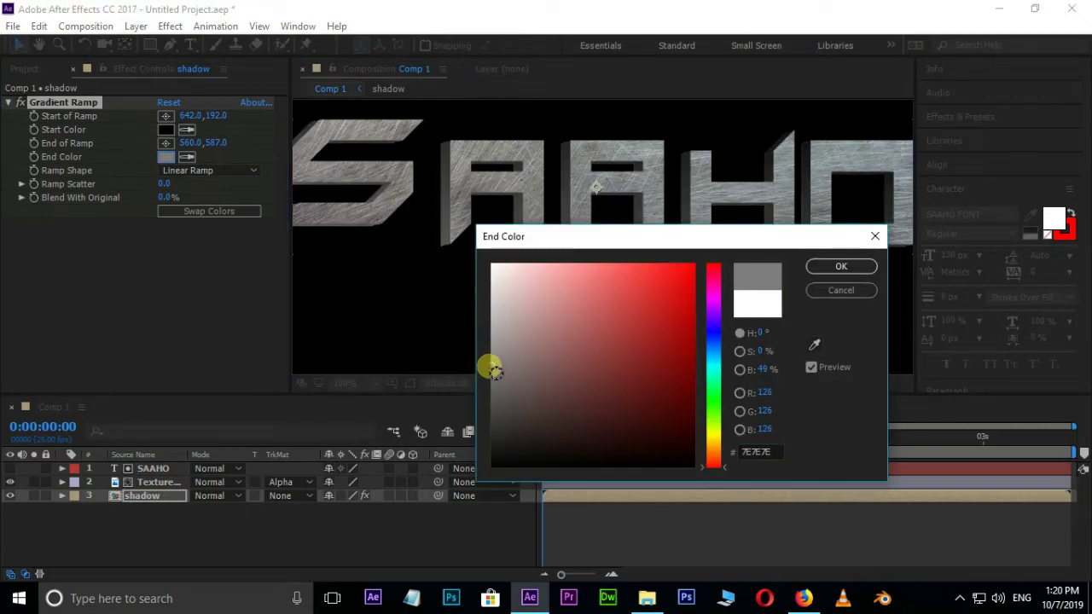
{"action": "left_click", "coordinate": [840, 267]}
{"action": "scroll", "coordinate": [730, 267], "scroll_direction": "down", "scroll_amount": 2}
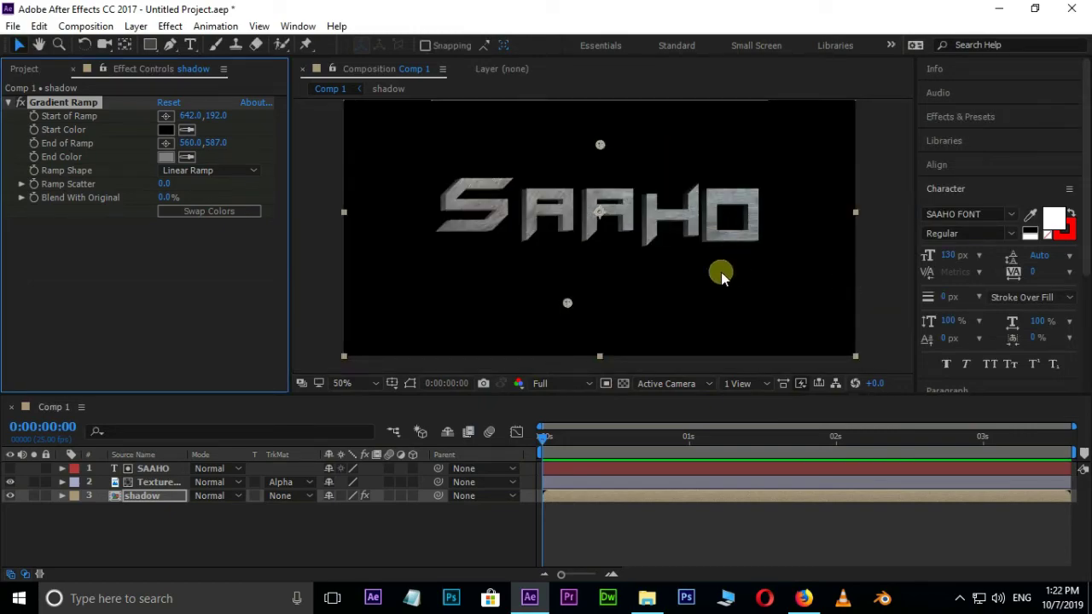
Create a black comp-size 1280×720 solid named 'overlay shadow' at the top of the stack
{"action": "left_click", "coordinate": [200, 535]}
{"action": "left_click", "coordinate": [151, 468]}
{"action": "right_click", "coordinate": [191, 539]}
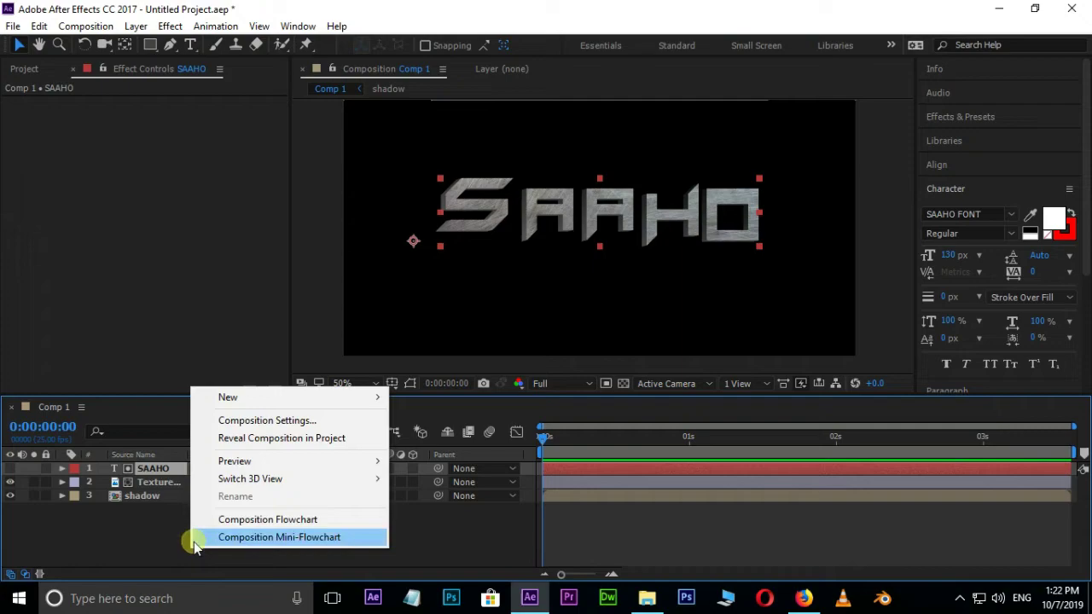
{"action": "mouse_move", "coordinate": [227, 399]}
{"action": "left_click", "coordinate": [418, 438]}
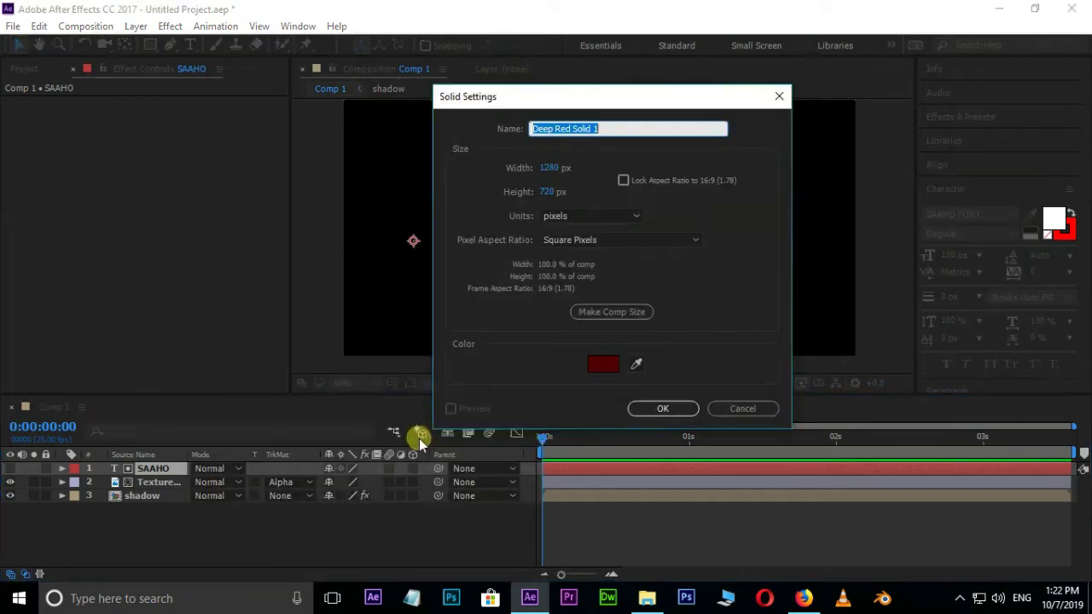
{"action": "left_click", "coordinate": [636, 312]}
{"action": "left_click", "coordinate": [602, 365]}
{"action": "left_click_drag", "start_coordinate": [602, 366], "coordinate": [488, 470]}
{"action": "left_click", "coordinate": [841, 267]}
{"action": "left_click_drag", "start_coordinate": [637, 101], "coordinate": [436, 203]}
{"action": "left_click", "coordinate": [411, 239]}
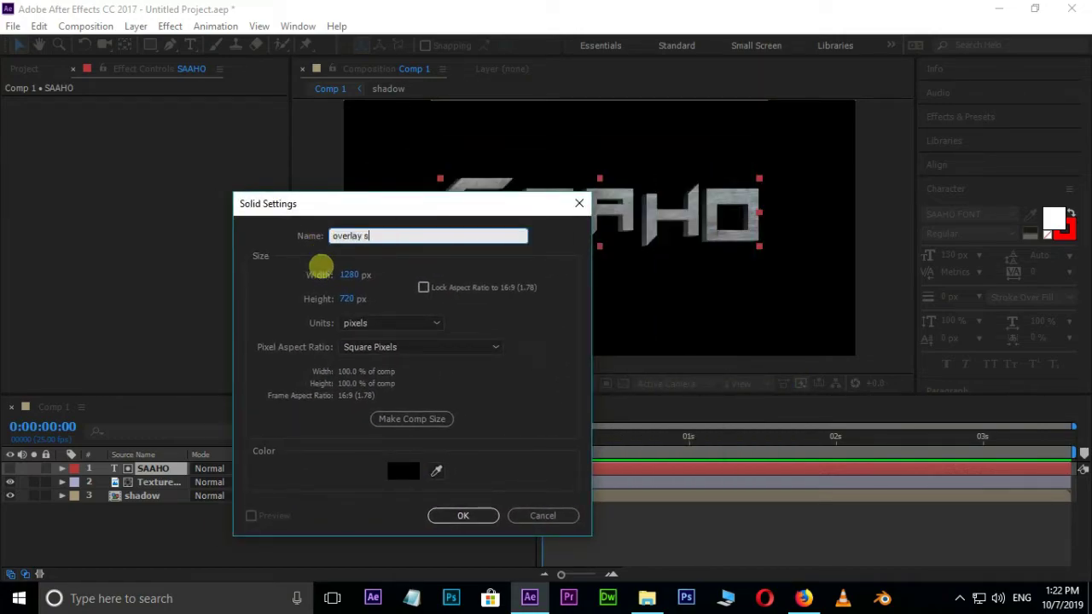
{"action": "left_click", "coordinate": [446, 515]}
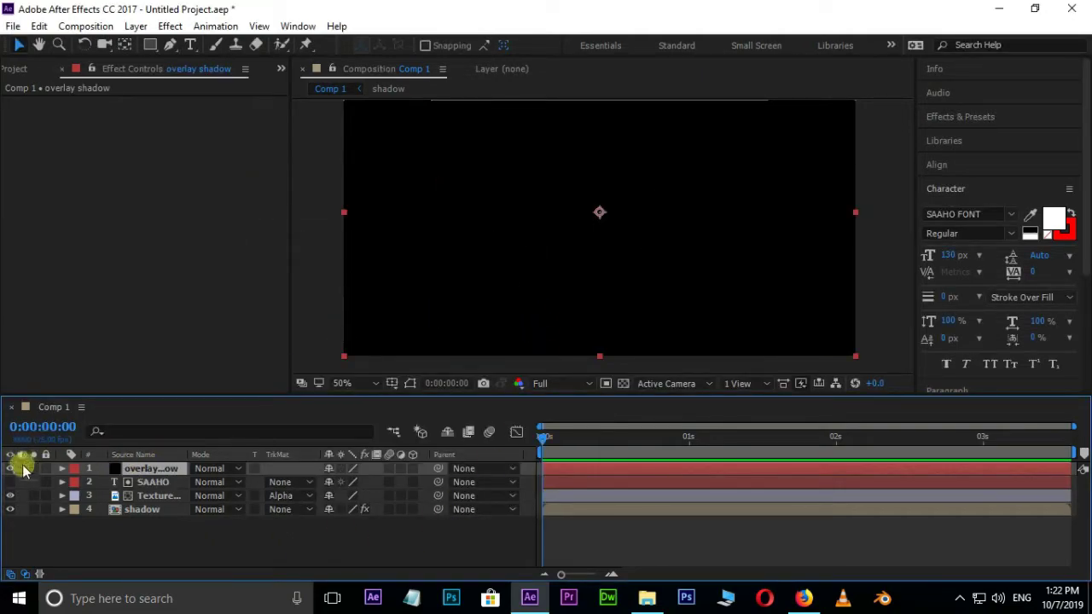
Hide the overlay shadow solid and draw four thin vertical rectangle masks across S, A, A and O
{"action": "left_click", "coordinate": [10, 468]}
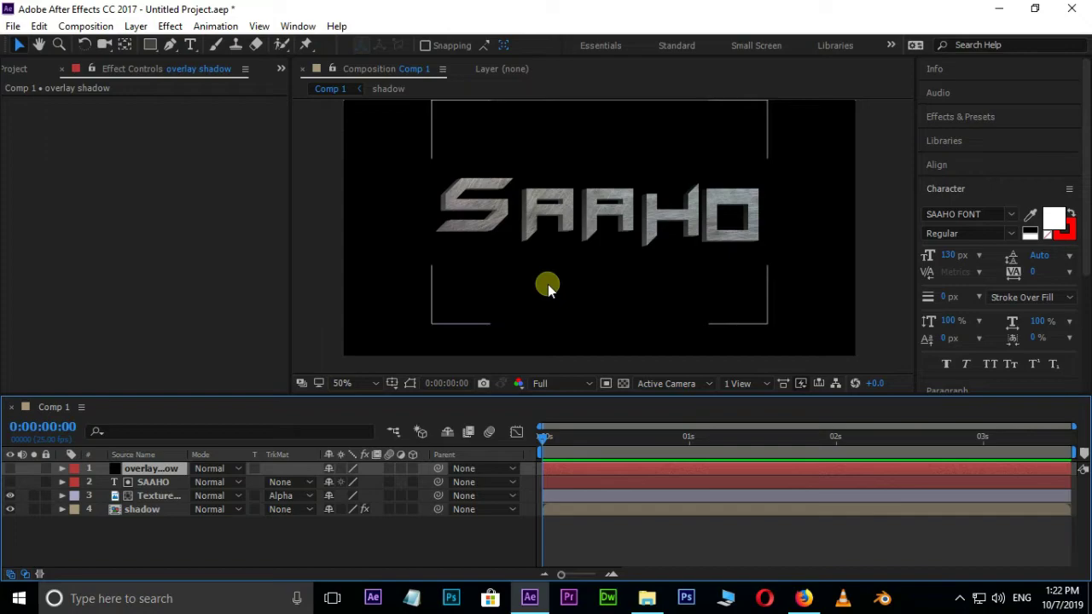
{"action": "left_click_drag", "start_coordinate": [604, 266], "coordinate": [584, 294]}
{"action": "left_click", "coordinate": [149, 44]}
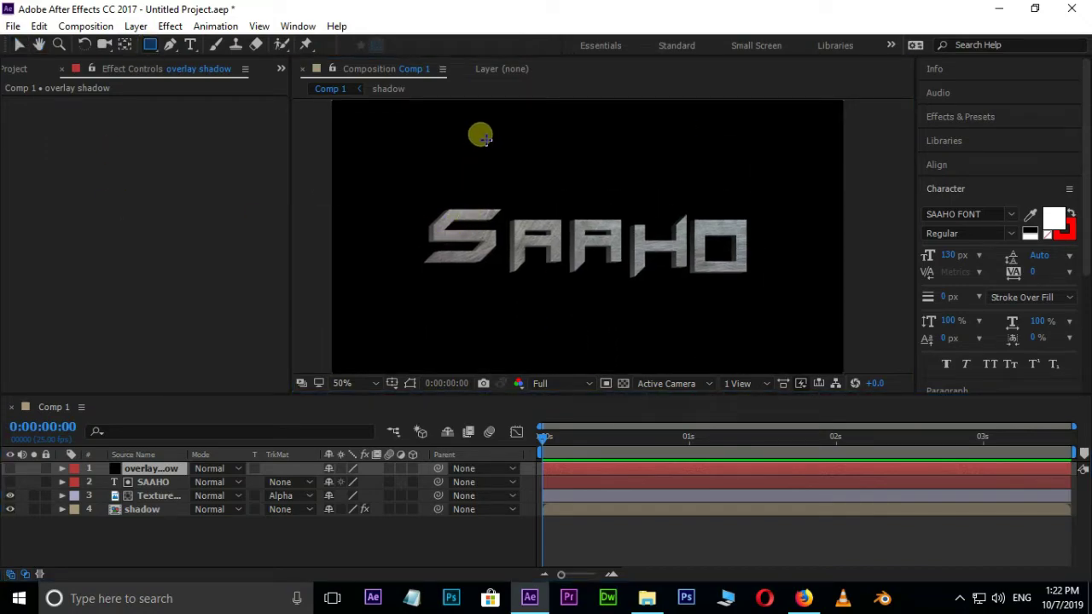
{"action": "mouse_move", "coordinate": [483, 145]}
{"action": "left_mouse_down"}
{"action": "mouse_move", "coordinate": [522, 358]}
{"action": "mouse_move", "coordinate": [516, 349]}
{"action": "left_mouse_up"}
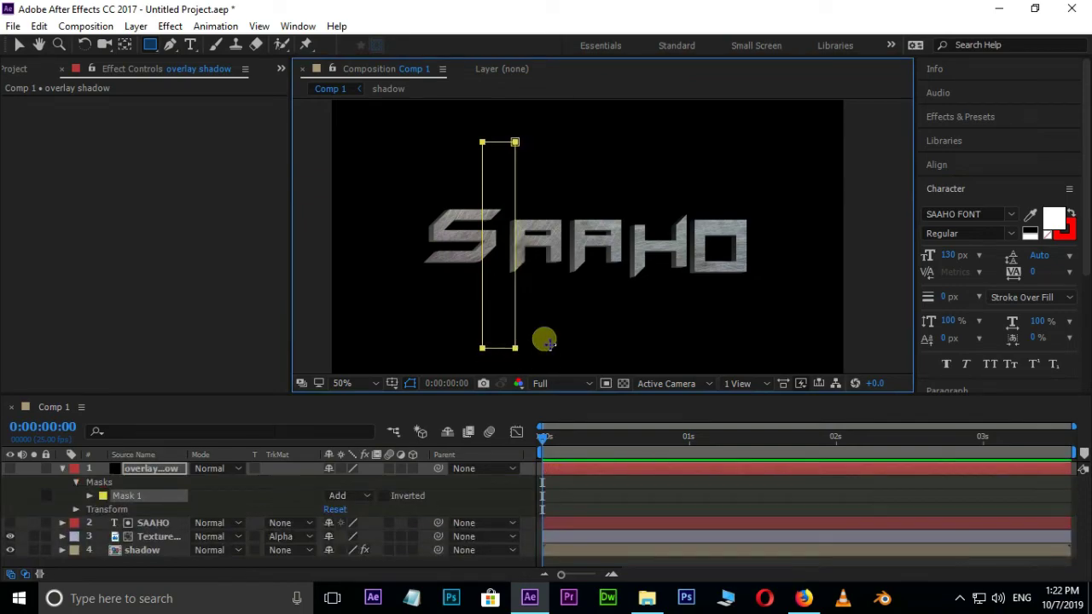
{"action": "mouse_move", "coordinate": [563, 134]}
{"action": "left_mouse_down"}
{"action": "mouse_move", "coordinate": [588, 363]}
{"action": "mouse_move", "coordinate": [594, 340]}
{"action": "left_mouse_up"}
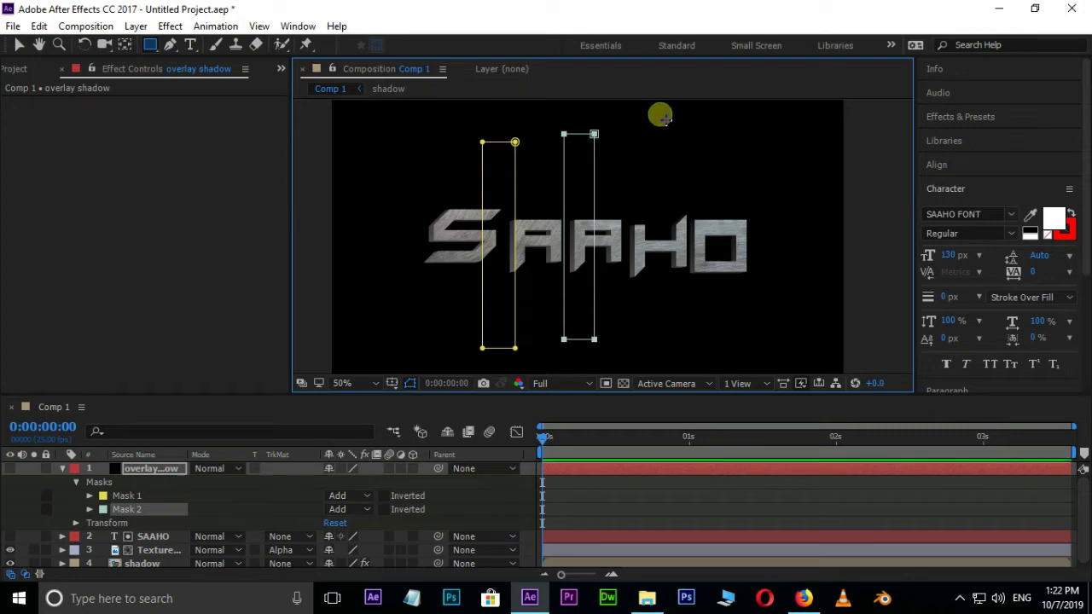
{"action": "left_click_drag", "start_coordinate": [623, 128], "coordinate": [647, 342]}
{"action": "left_click_drag", "start_coordinate": [683, 143], "coordinate": [714, 330]}
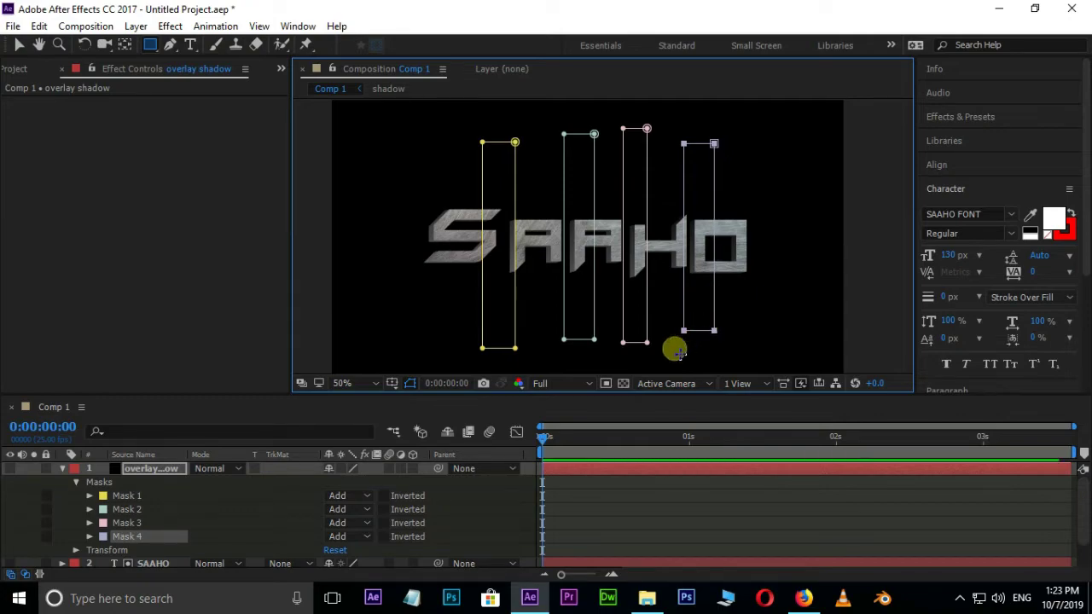
Turn the overlay shadow solid back on and set its Opacity to 72%
{"action": "left_click", "coordinate": [9, 469]}
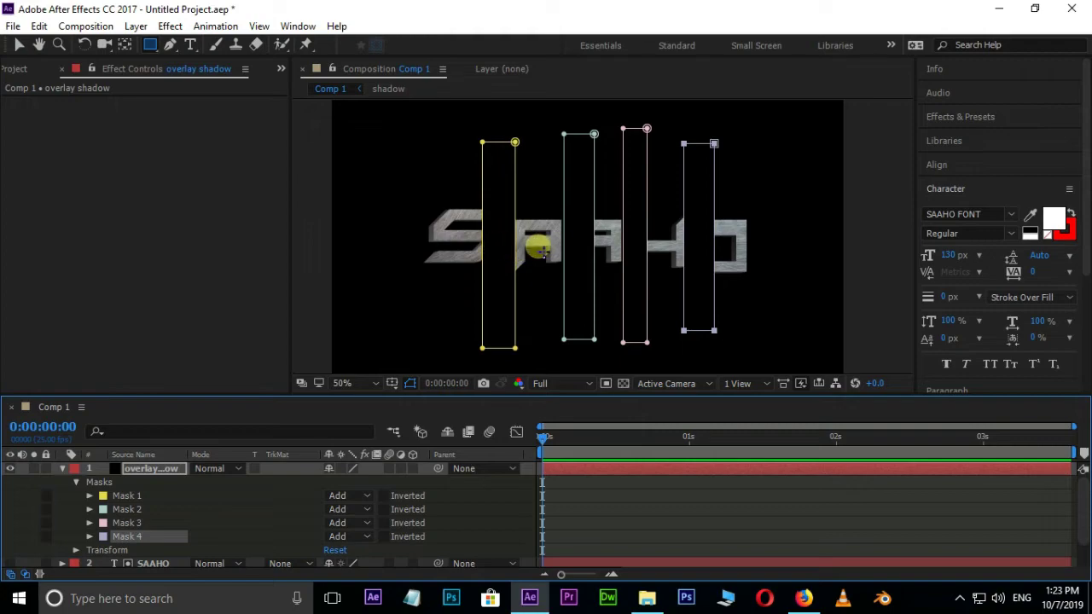
{"action": "left_click", "coordinate": [410, 383]}
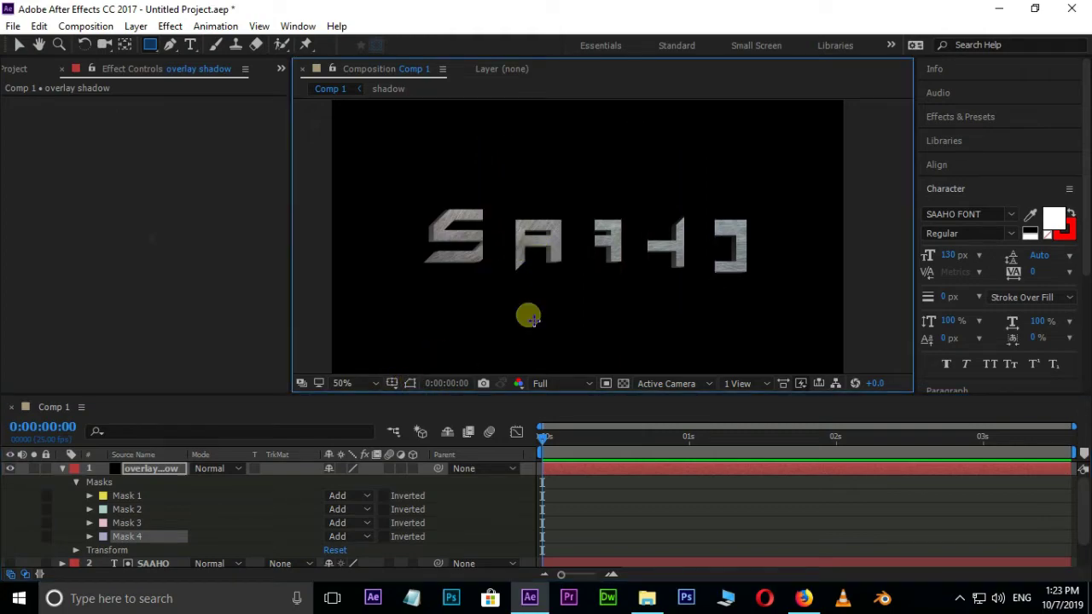
{"action": "key", "text": "t"}
{"action": "left_click", "coordinate": [150, 469]}
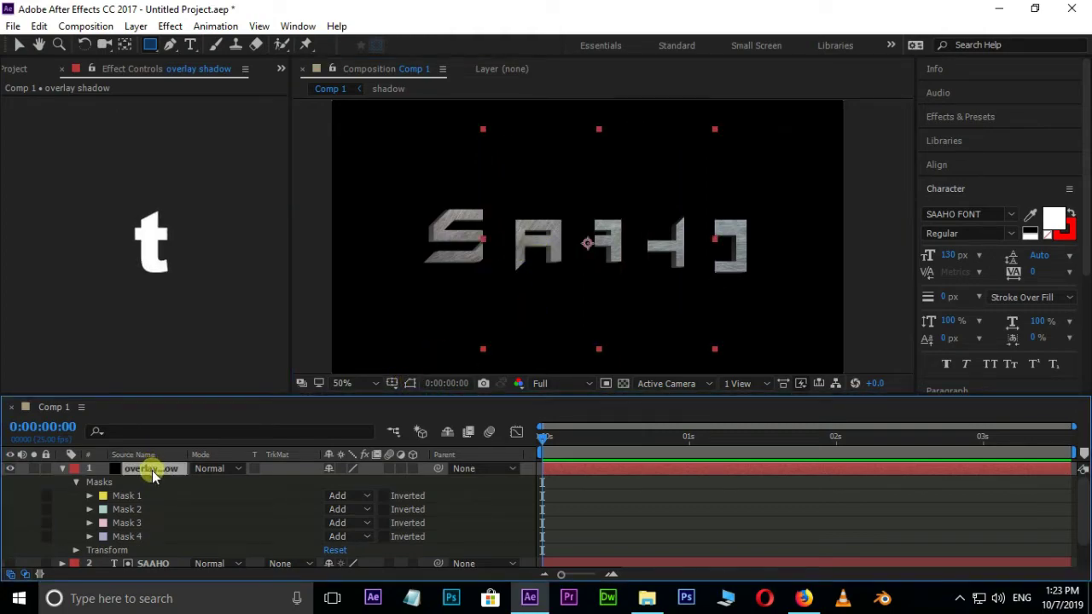
{"action": "key", "text": "t"}
{"action": "mouse_move", "coordinate": [340, 485]}
{"action": "left_mouse_down"}
{"action": "mouse_move", "coordinate": [309, 477]}
{"action": "mouse_move", "coordinate": [331, 465]}
{"action": "left_mouse_up"}
{"action": "scroll", "coordinate": [500, 251], "scroll_direction": "up", "scroll_amount": 1}
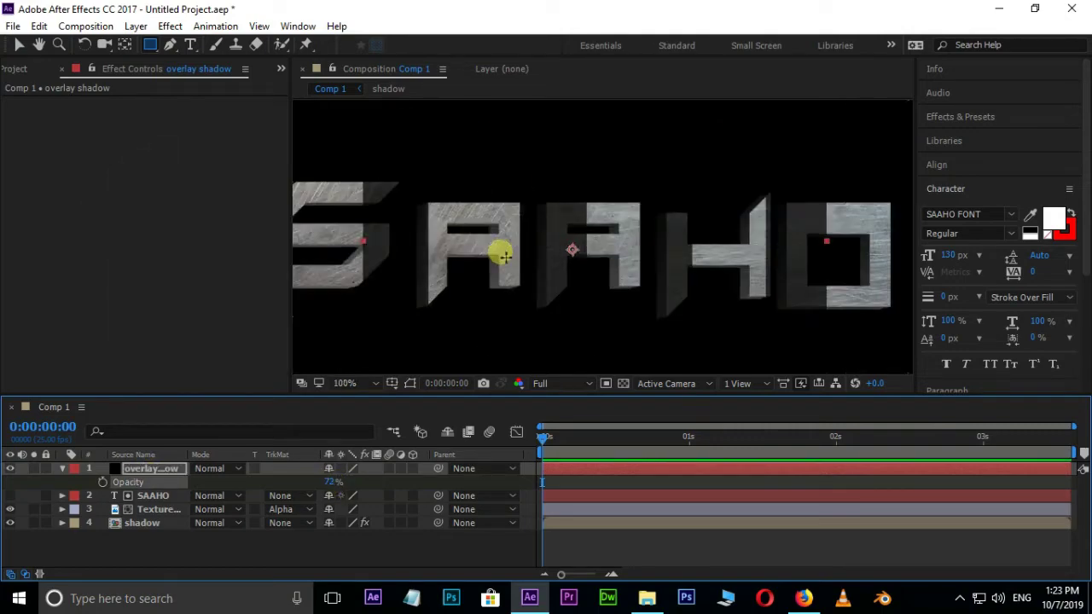
{"action": "left_click_drag", "start_coordinate": [478, 273], "coordinate": [500, 263]}
Select Masks 1–4 on the overlay shadow and set their Mask Feather to 43 pixels
{"action": "key", "text": "m"}
{"action": "key", "text": "m"}
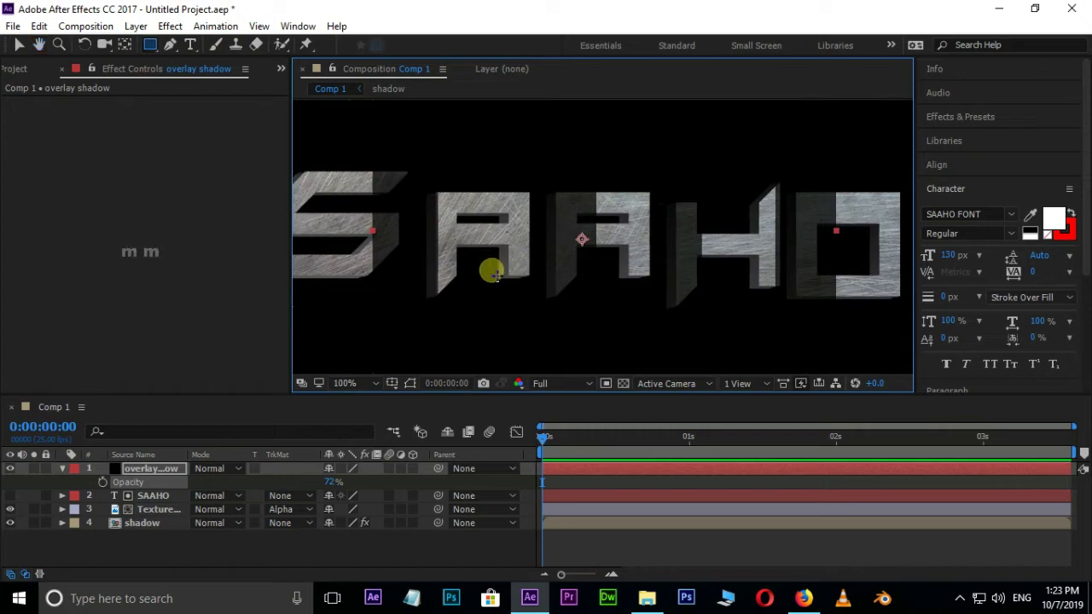
{"action": "left_click", "coordinate": [150, 469]}
{"action": "key", "text": "m"}
{"action": "key", "text": "m"}
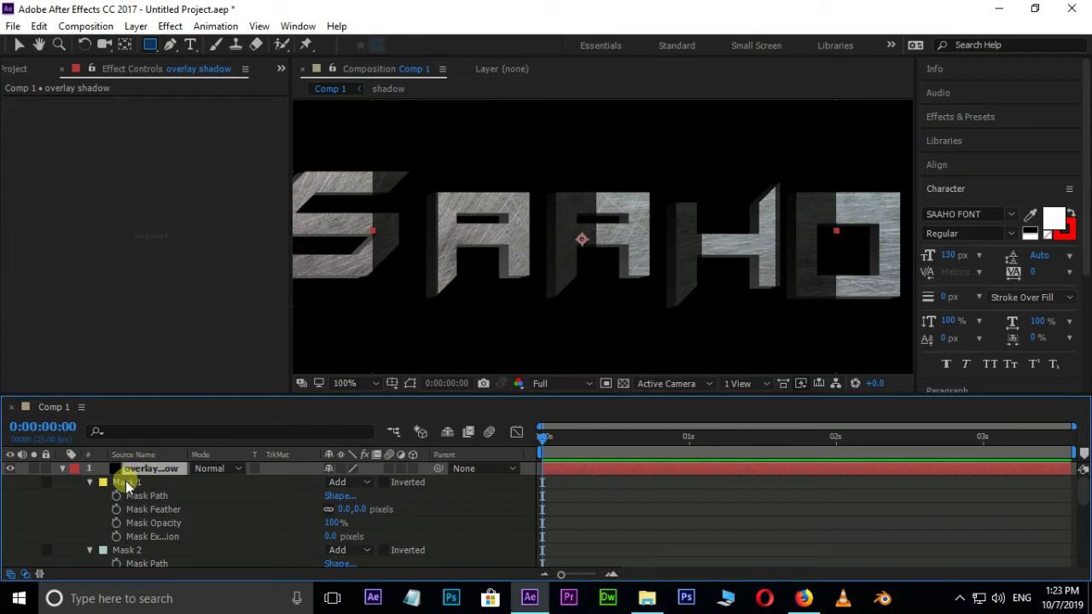
{"action": "left_click", "coordinate": [125, 481]}
{"action": "left_click", "coordinate": [127, 550], "text": "shift"}
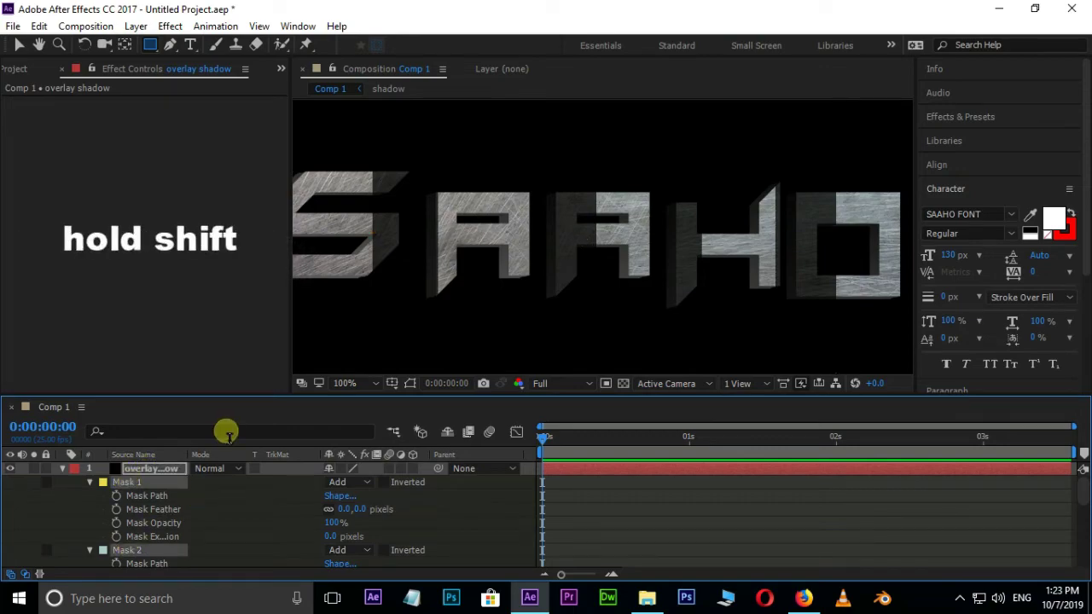
{"action": "left_click_drag", "start_coordinate": [234, 396], "coordinate": [212, 239]}
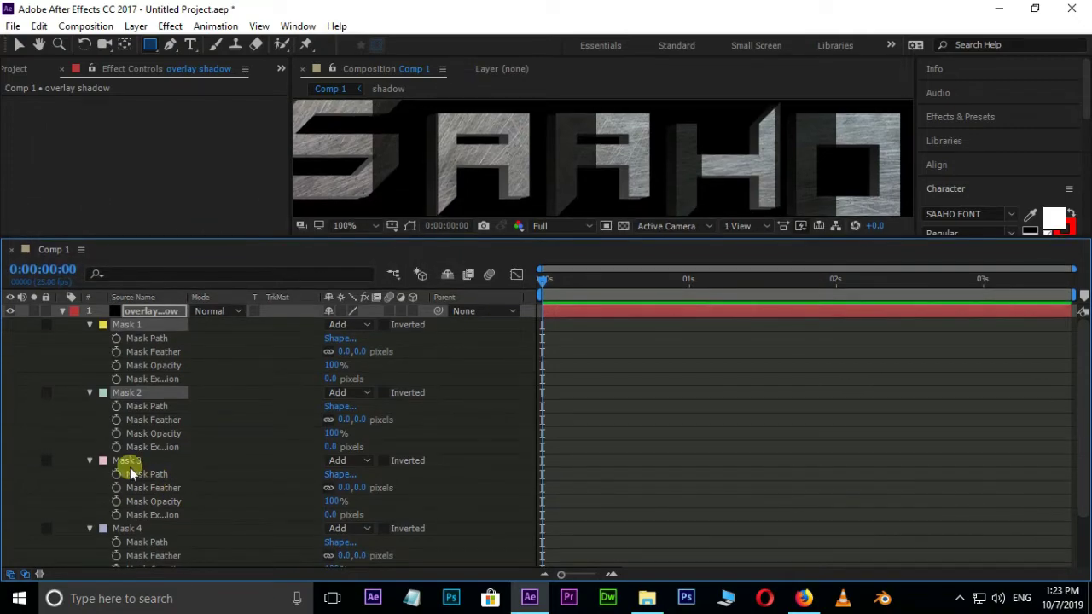
{"action": "left_click", "coordinate": [128, 461], "text": "shift"}
{"action": "left_click", "coordinate": [126, 528], "text": "shift"}
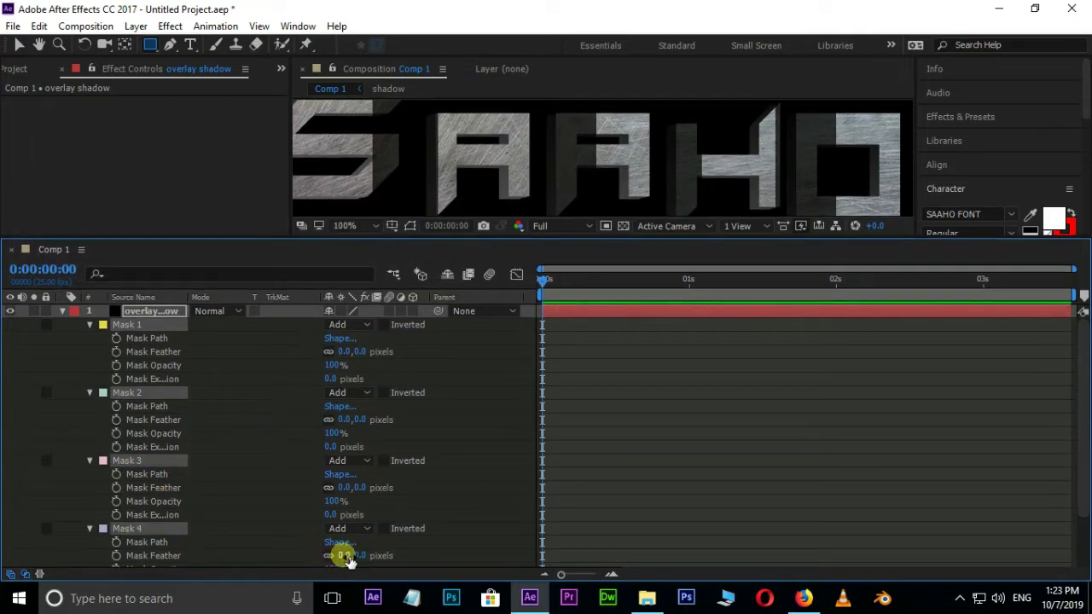
{"action": "left_click_drag", "start_coordinate": [345, 559], "coordinate": [360, 550]}
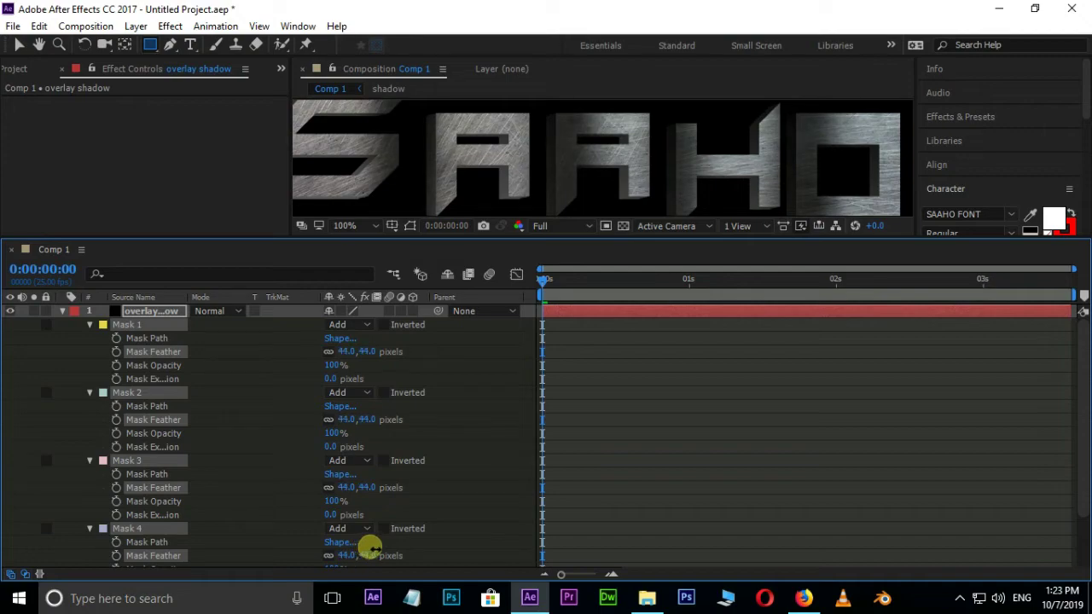
{"action": "left_click_drag", "start_coordinate": [370, 549], "coordinate": [368, 548]}
Lower the overlay shadow layer's Opacity to 64%
{"action": "left_click_drag", "start_coordinate": [358, 239], "coordinate": [329, 412]}
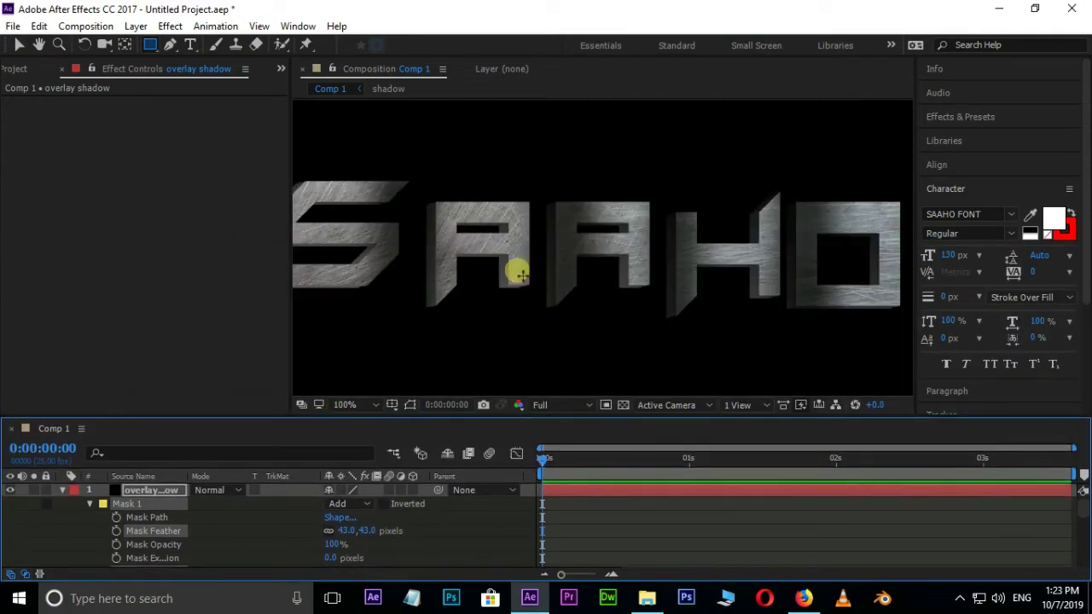
{"action": "left_click", "coordinate": [89, 504]}
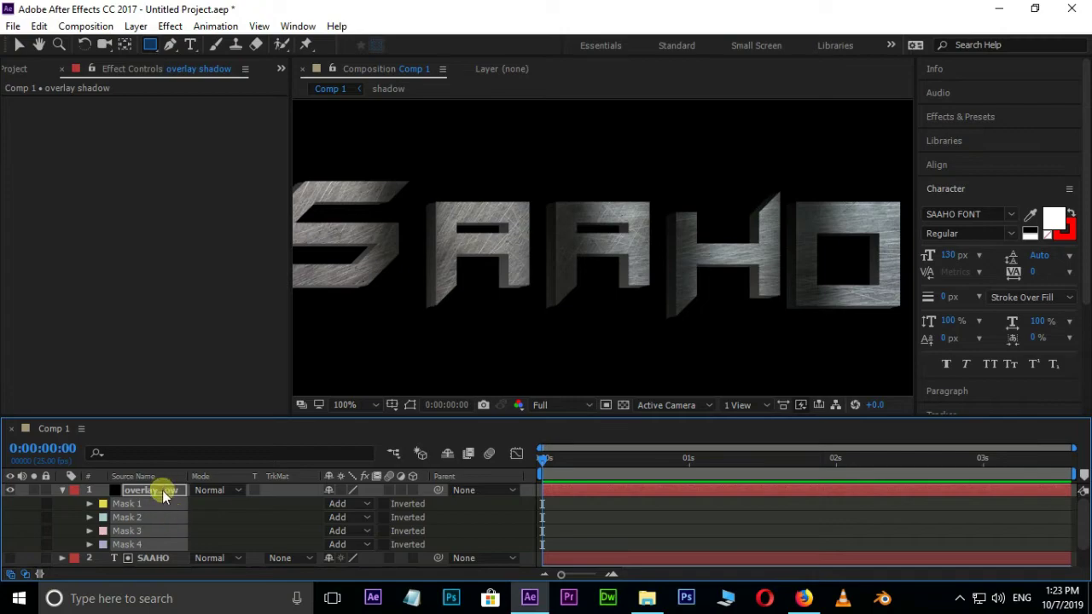
{"action": "left_click", "coordinate": [163, 492]}
{"action": "key", "text": "t"}
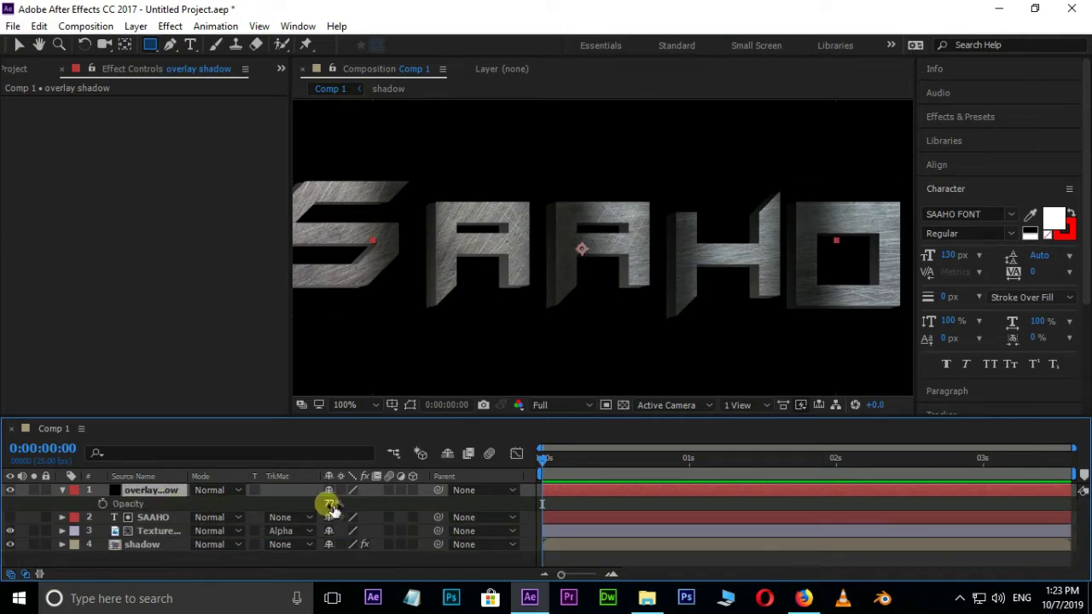
{"action": "left_click_drag", "start_coordinate": [324, 504], "coordinate": [324, 497]}
{"action": "scroll", "coordinate": [622, 251], "scroll_direction": "down", "scroll_amount": 1}
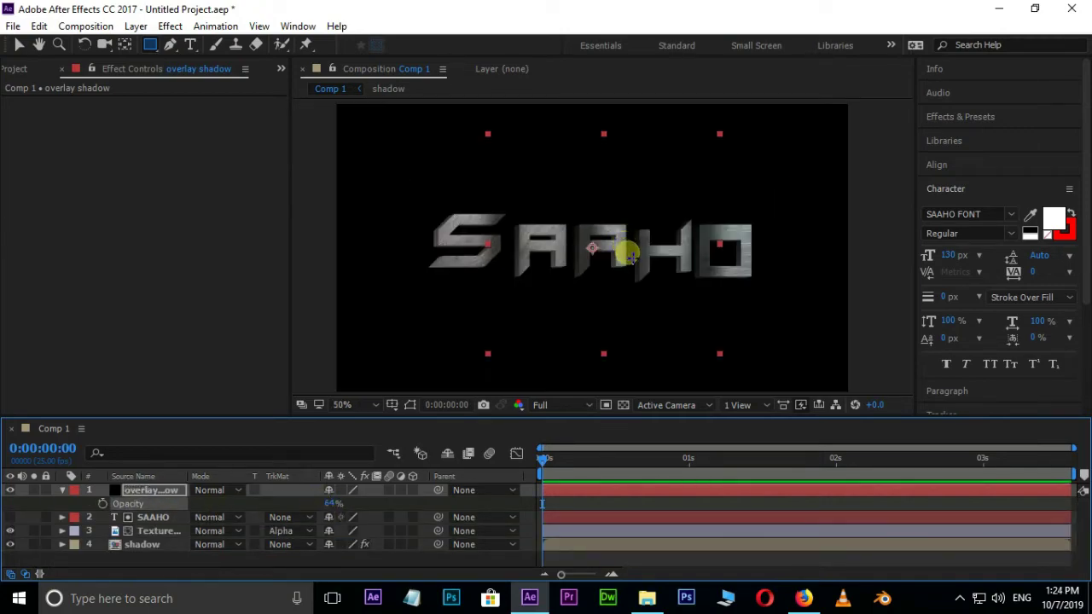
{"action": "scroll", "coordinate": [609, 260], "scroll_direction": "up", "scroll_amount": 1}
{"action": "scroll", "coordinate": [534, 277], "scroll_direction": "down", "scroll_amount": 1}
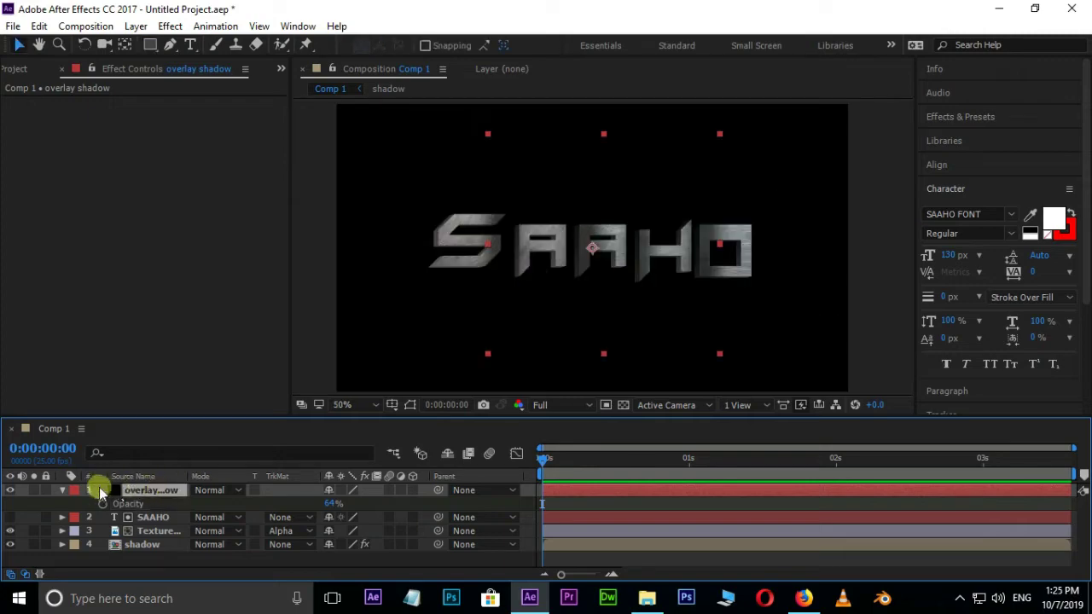
Duplicate the SAAHO text layer, move the SAAHO 2 copy to the top, and make it visible
{"action": "left_click", "coordinate": [62, 490]}
{"action": "left_click", "coordinate": [149, 504]}
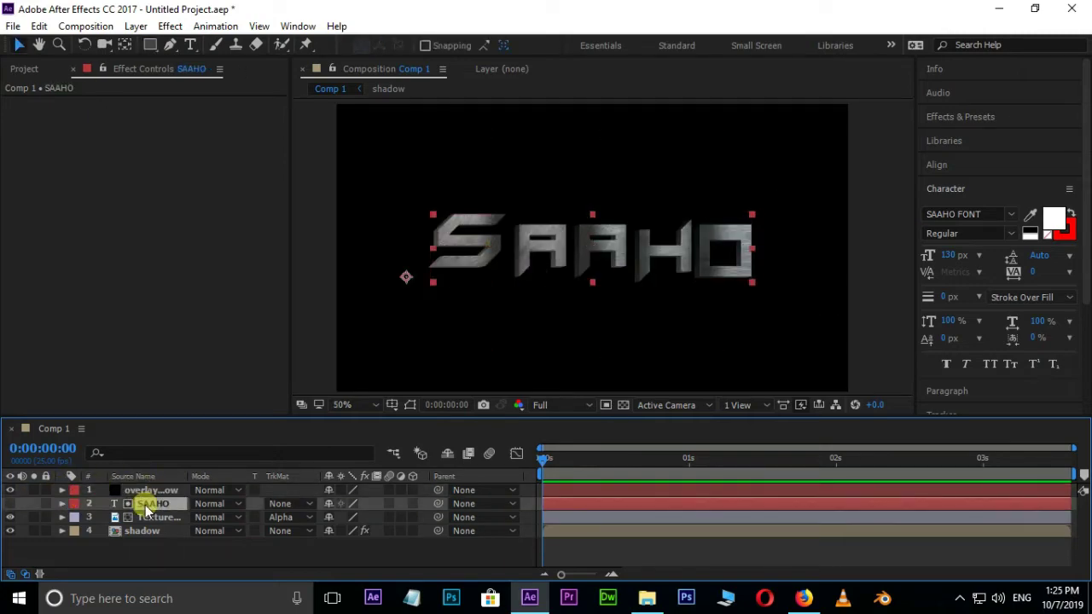
{"action": "key", "text": "ctrl+d"}
{"action": "left_click_drag", "start_coordinate": [154, 508], "coordinate": [151, 482]}
{"action": "left_click", "coordinate": [10, 492]}
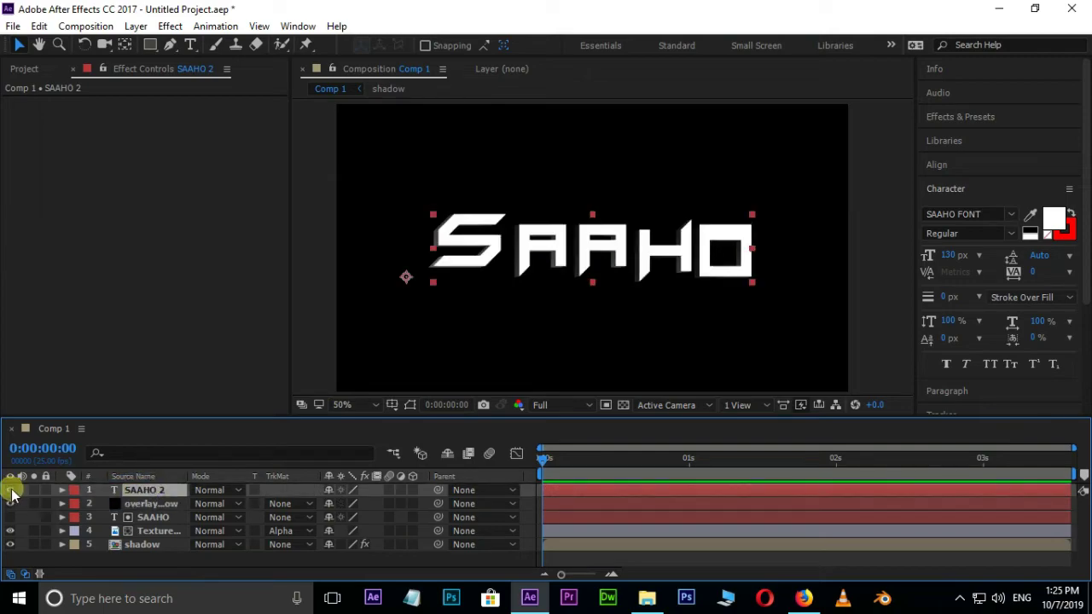
Search Effects & Presets for 'bevel' and apply Bevel Alpha to SAAHO 2
{"action": "scroll", "coordinate": [521, 261], "scroll_direction": "up", "scroll_amount": 2}
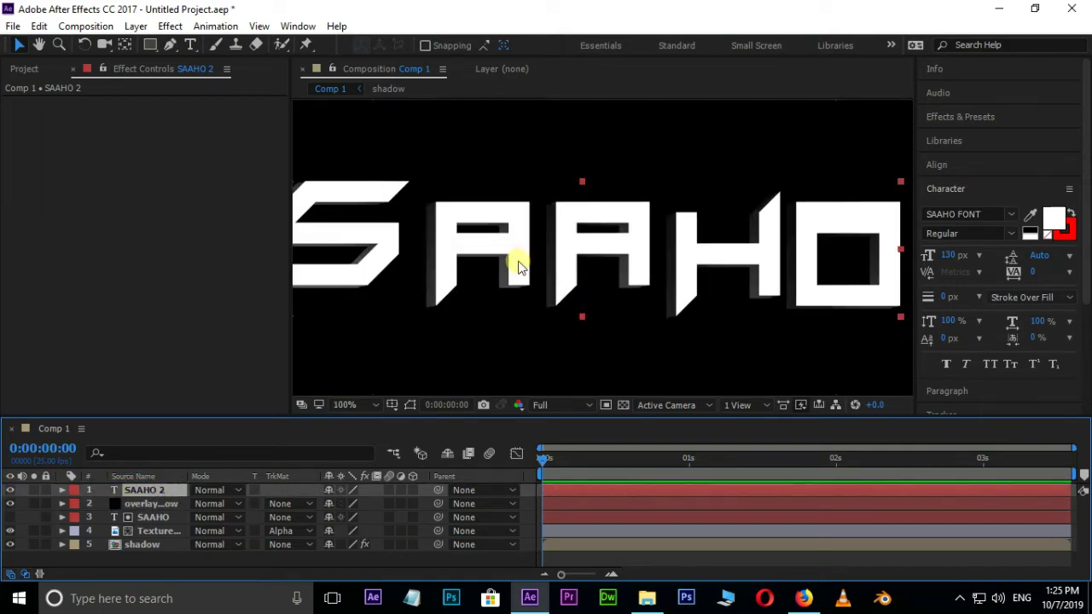
{"action": "left_click", "coordinate": [938, 117]}
{"action": "left_click", "coordinate": [970, 138]}
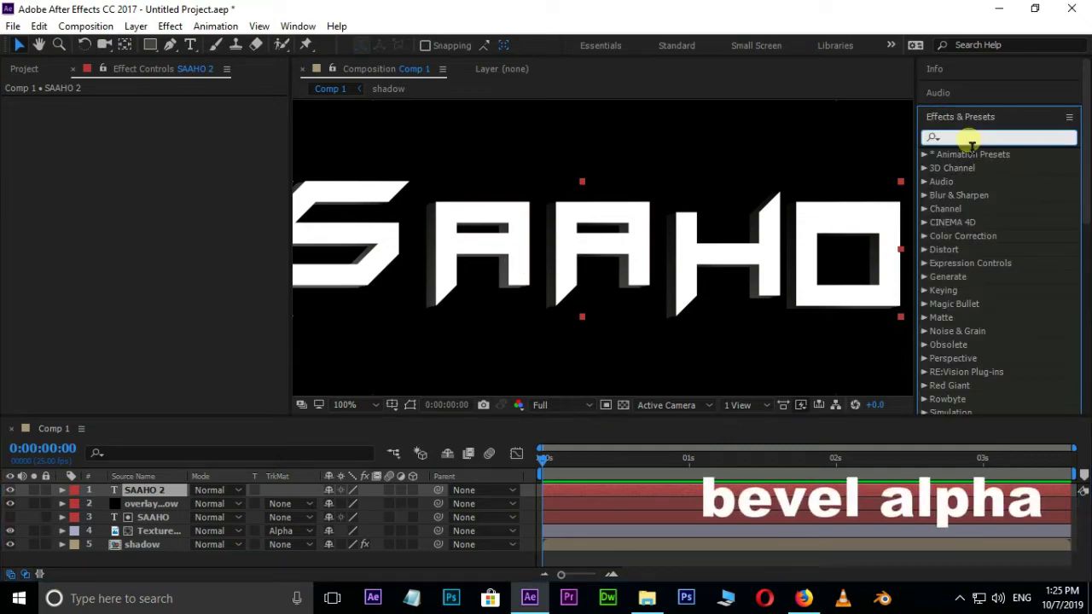
{"action": "type", "text": "bevel"}
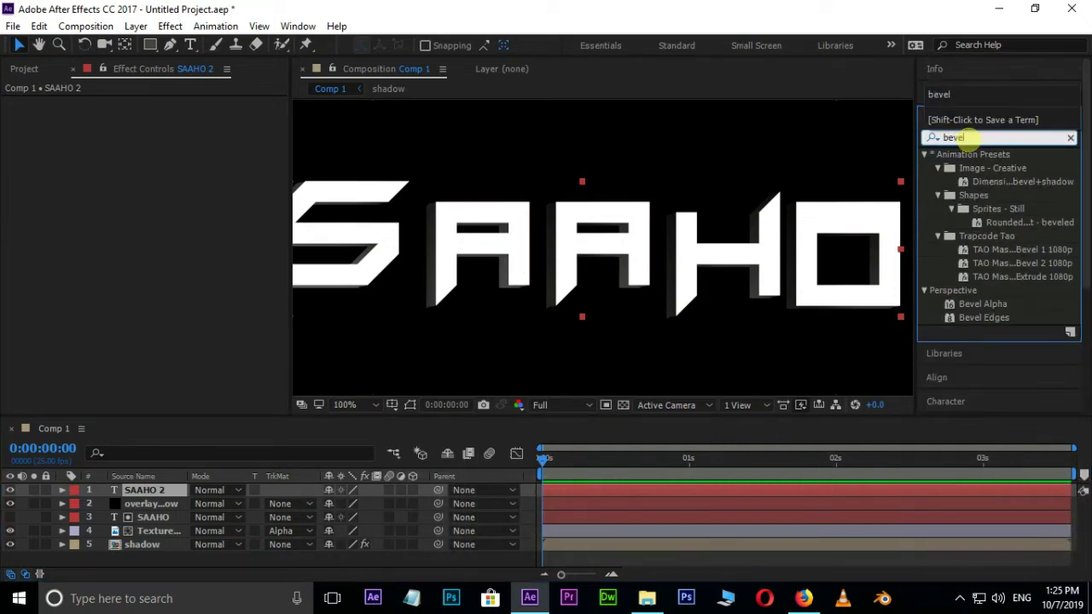
{"action": "left_click_drag", "start_coordinate": [979, 307], "coordinate": [668, 492]}
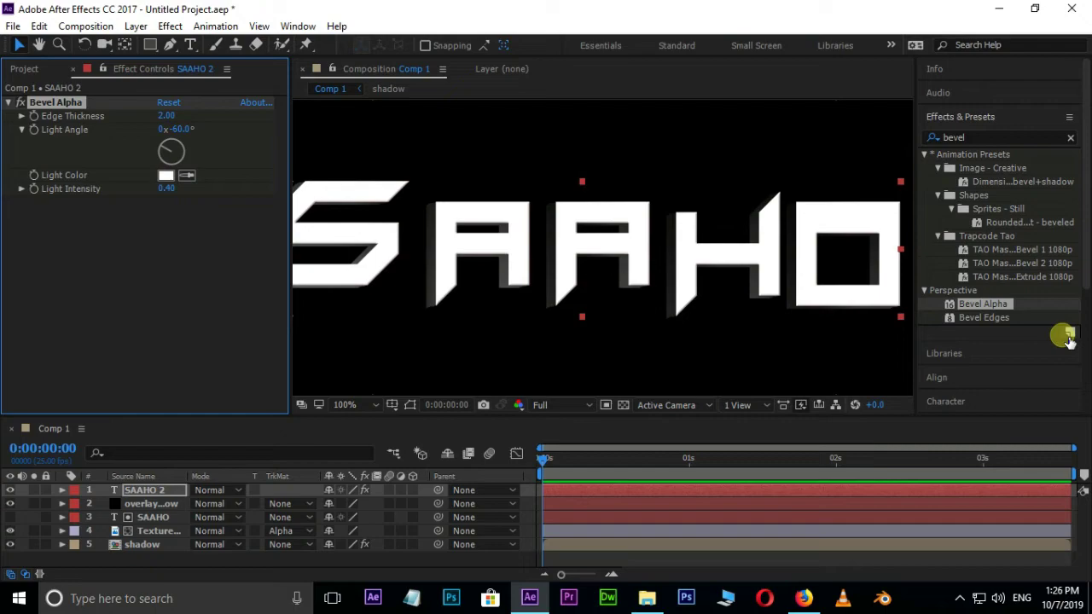
Set the SAAHO 2 text fill colour to black (000000)
{"action": "left_click", "coordinate": [968, 397]}
{"action": "left_click", "coordinate": [1056, 224]}
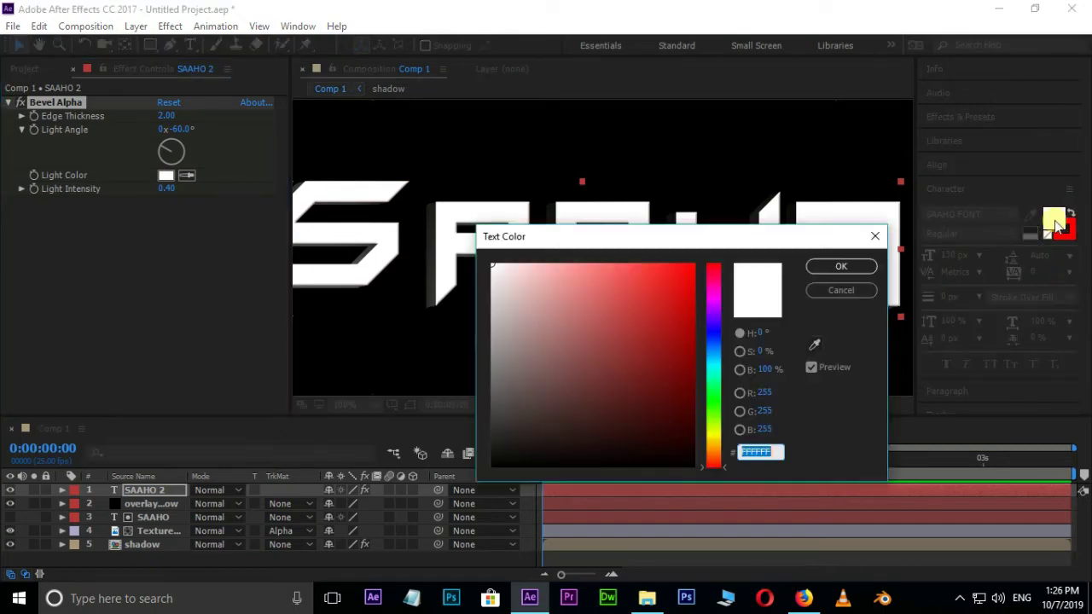
{"action": "left_click_drag", "start_coordinate": [577, 417], "coordinate": [427, 487]}
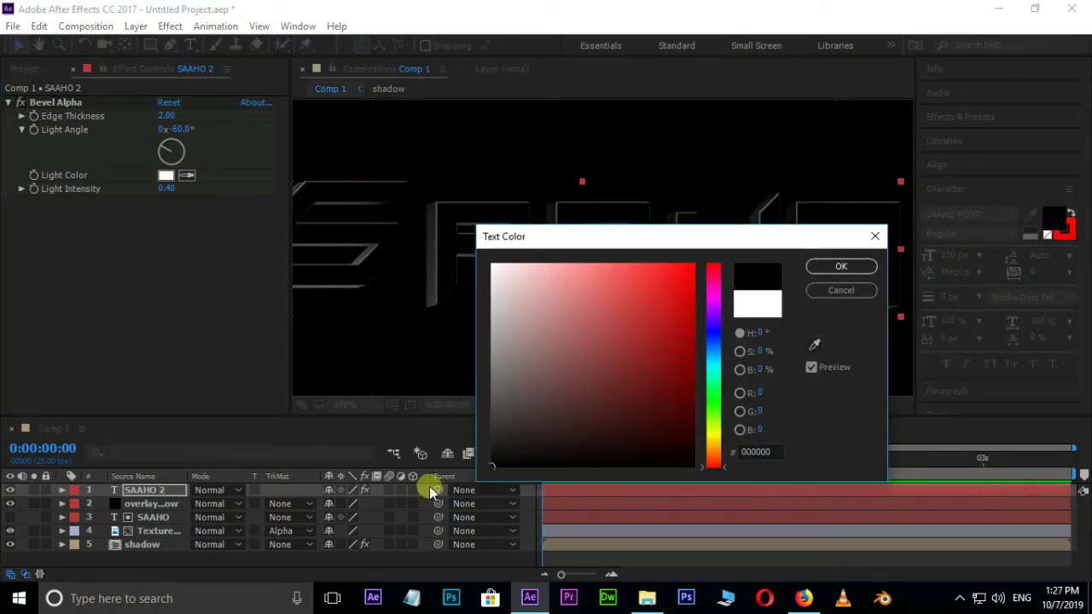
{"action": "left_click", "coordinate": [826, 268]}
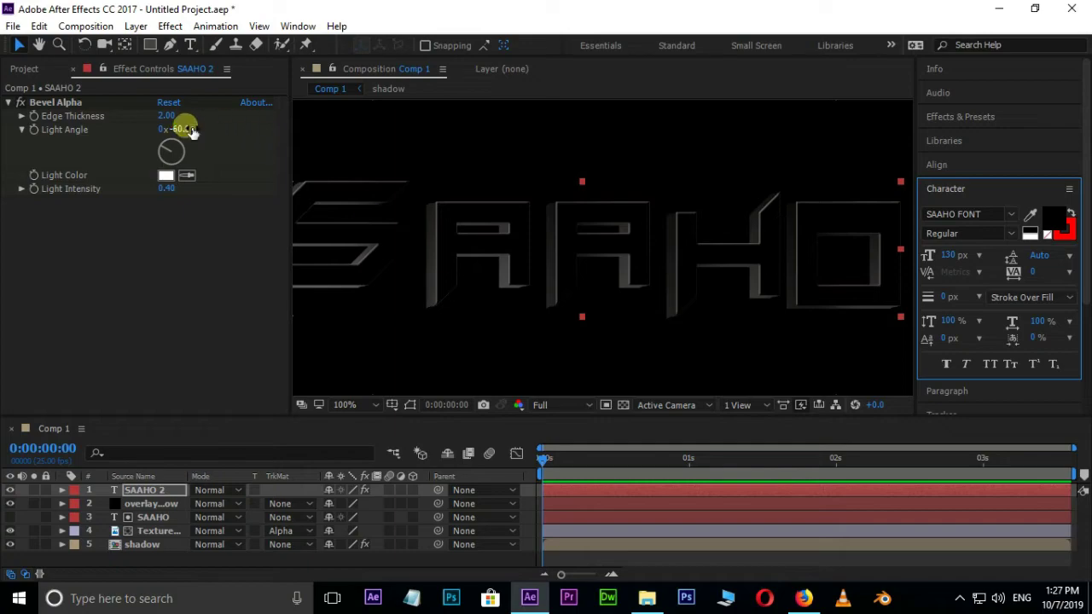
Set Bevel Alpha Edge Thickness to 3 and Light Angle to +65°
{"action": "left_click", "coordinate": [166, 118]}
{"action": "type", "text": "3"}
{"action": "key", "text": "Return"}
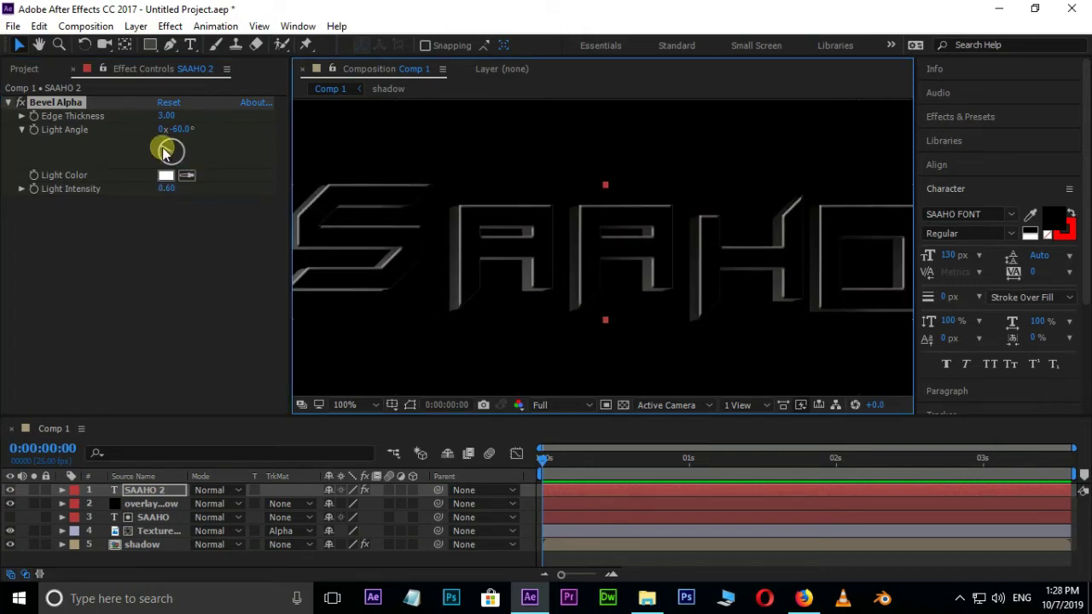
{"action": "mouse_move", "coordinate": [165, 150]}
{"action": "left_mouse_down"}
{"action": "mouse_move", "coordinate": [171, 143]}
{"action": "mouse_move", "coordinate": [177, 153]}
{"action": "left_mouse_up"}
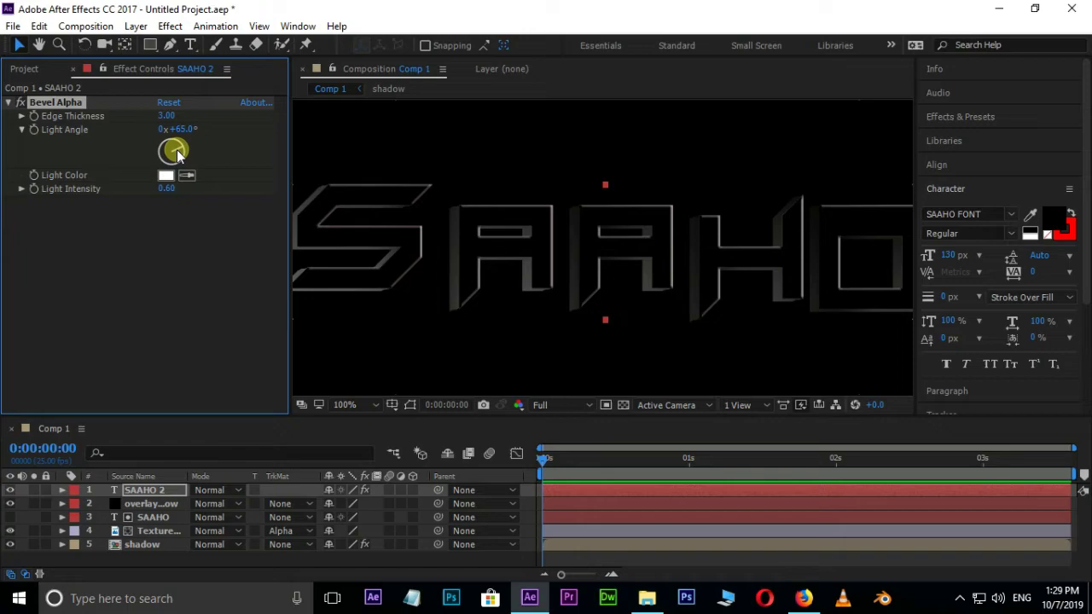
Set SAAHO 2 blending mode to Screen and inspect the lettering
{"action": "left_click", "coordinate": [230, 498]}
{"action": "left_click", "coordinate": [284, 264]}
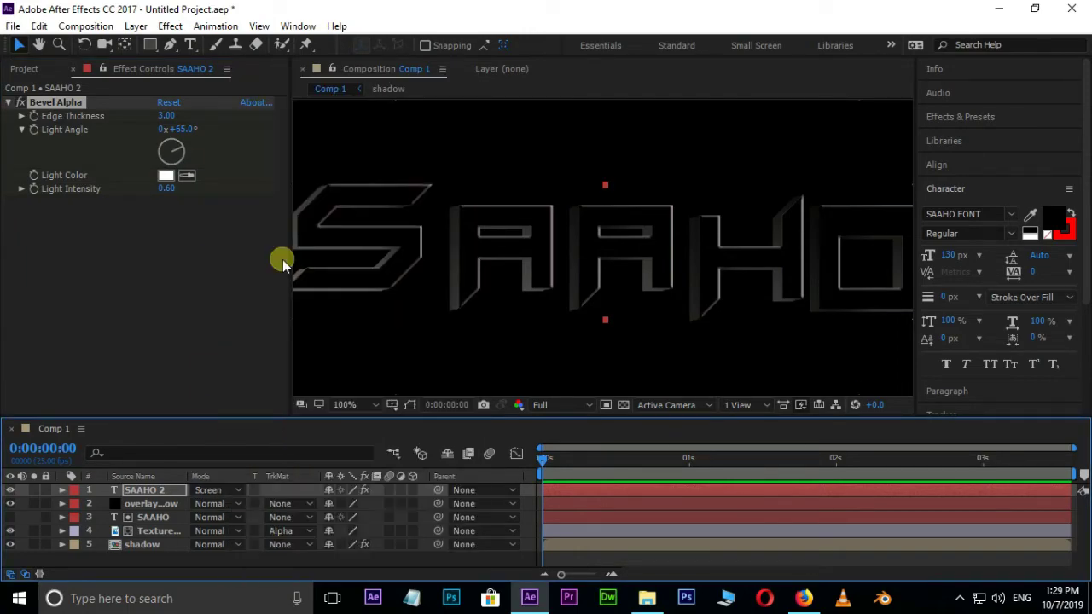
{"action": "scroll", "coordinate": [555, 273], "scroll_direction": "up", "scroll_amount": 2}
{"action": "left_click_drag", "start_coordinate": [452, 270], "coordinate": [493, 282]}
{"action": "left_click_drag", "start_coordinate": [768, 281], "coordinate": [702, 285]}
{"action": "scroll", "coordinate": [628, 270], "scroll_direction": "down", "scroll_amount": 2}
{"action": "key", "text": "v"}
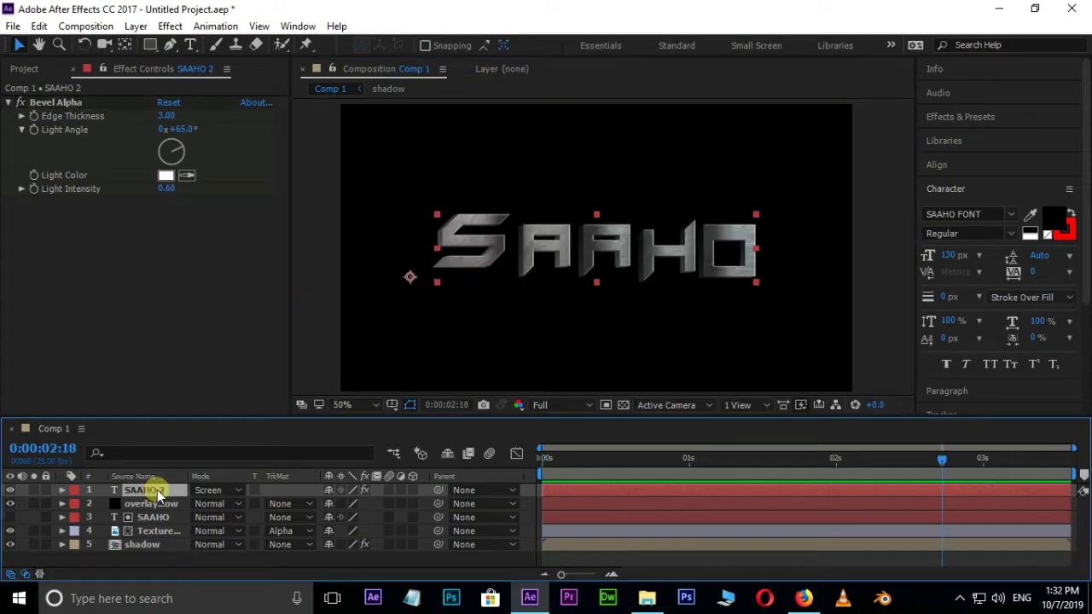
Duplicate SAAHO 2 and give the copy Edge Thickness 4 and Light Intensity 1
{"action": "key", "text": "ctrl+d"}
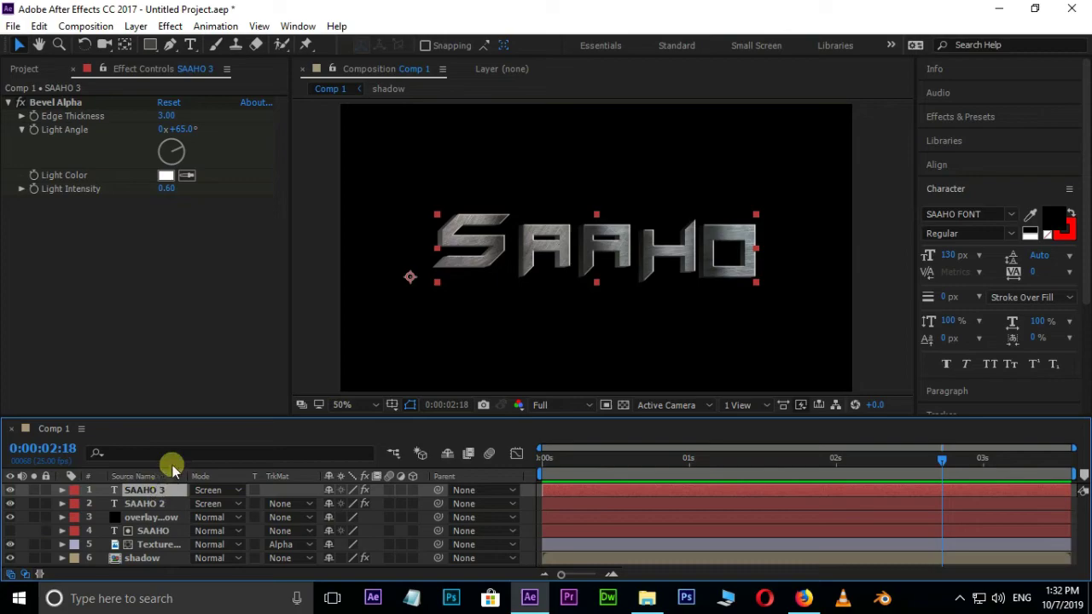
{"action": "left_click", "coordinate": [168, 116]}
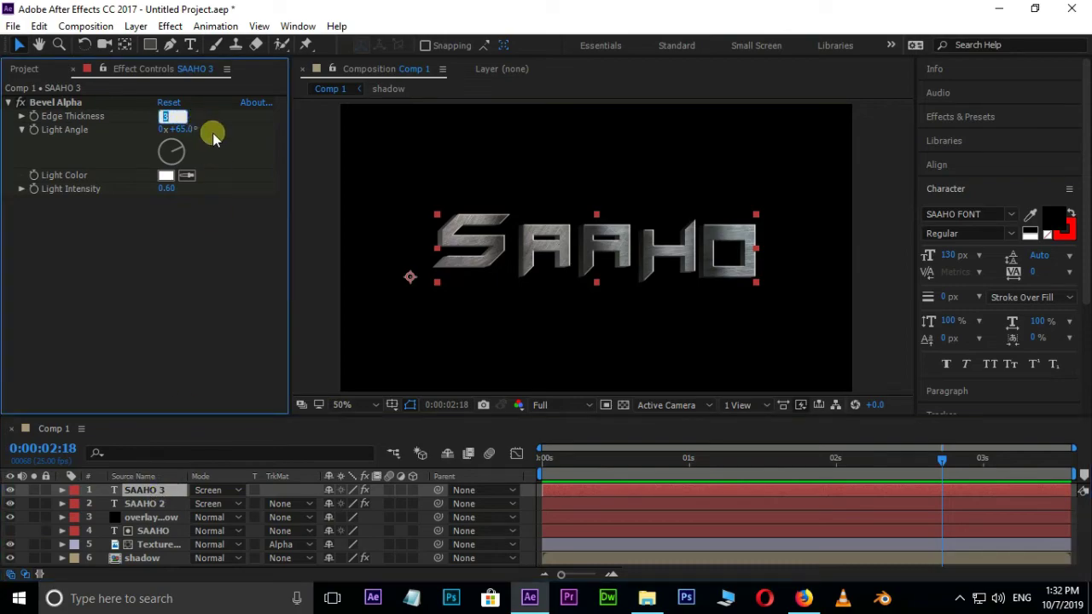
{"action": "type", "text": "4"}
{"action": "left_click", "coordinate": [164, 190]}
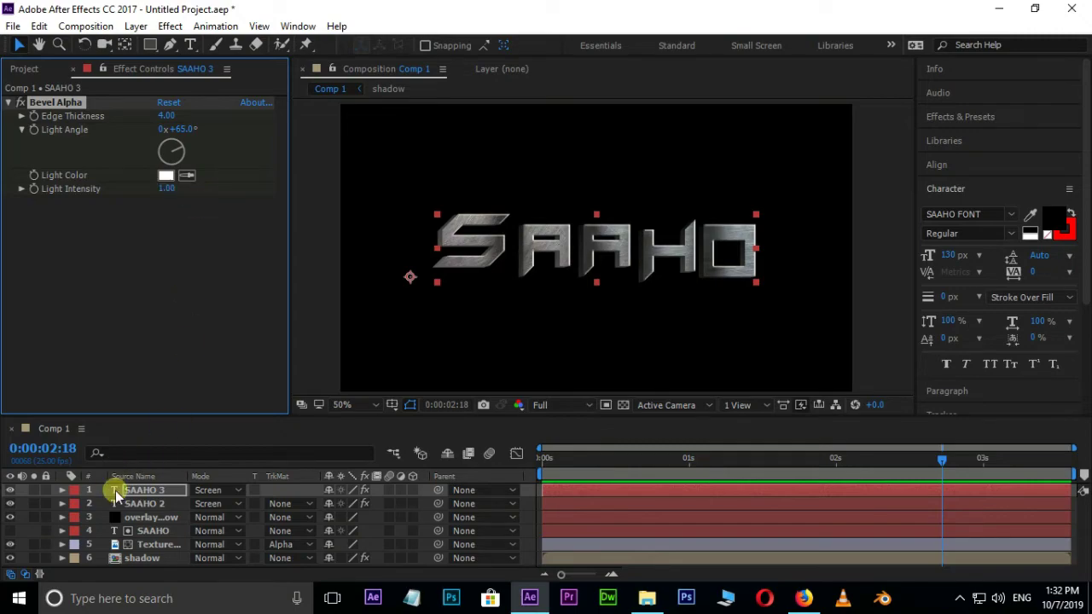
Pre-compose the SAAHO 3 layer into a pre-comp named 'edge light'
{"action": "right_click", "coordinate": [131, 490]}
{"action": "left_click", "coordinate": [158, 502]}
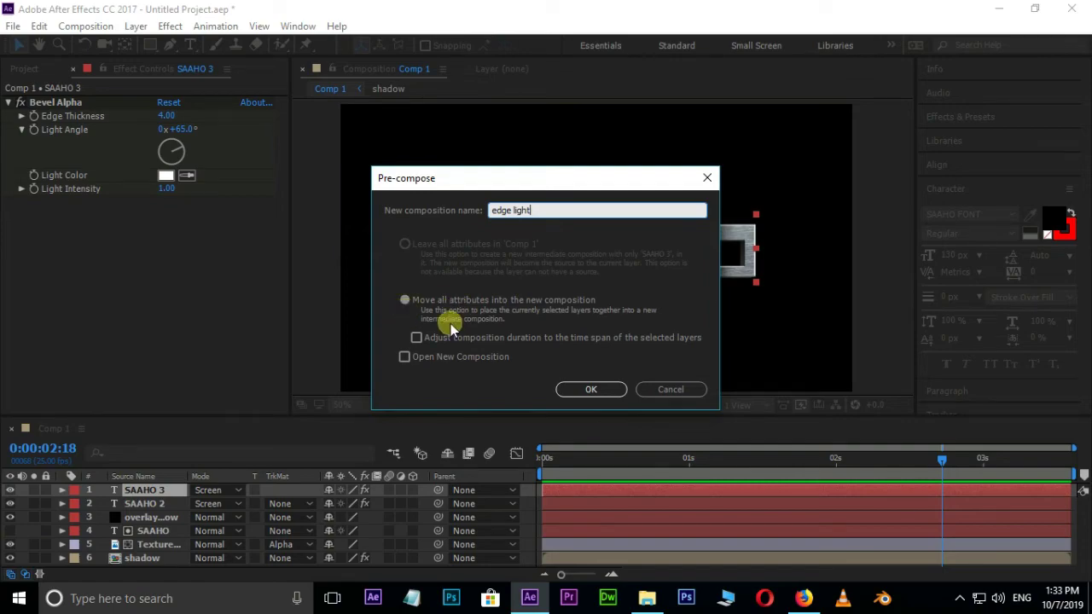
{"action": "left_click", "coordinate": [591, 389]}
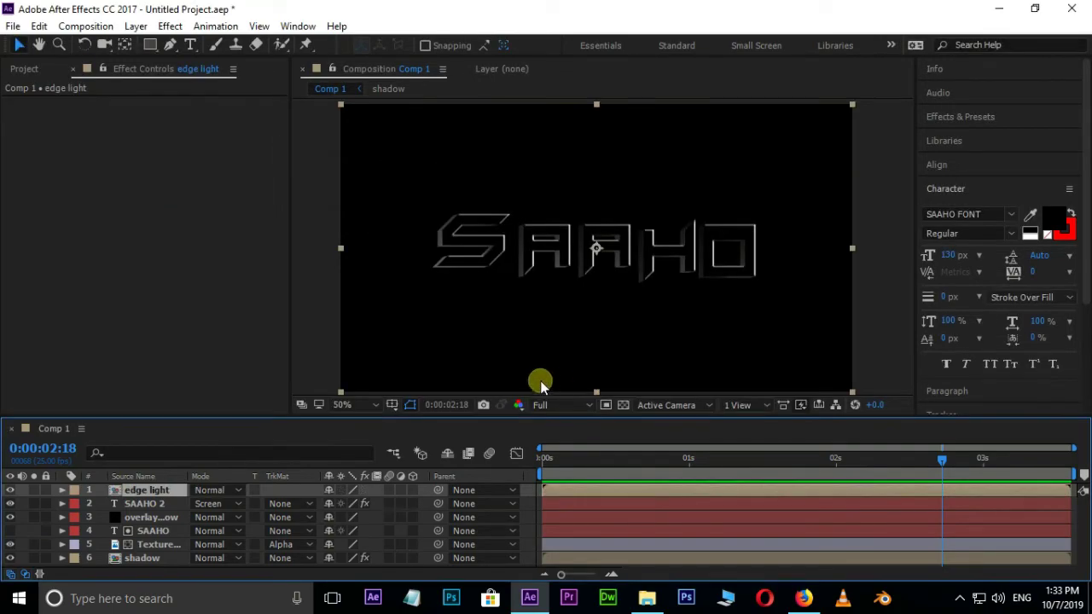
Set the edge light layer's blending mode to Screen
{"action": "left_click", "coordinate": [226, 489]}
{"action": "left_click", "coordinate": [274, 263]}
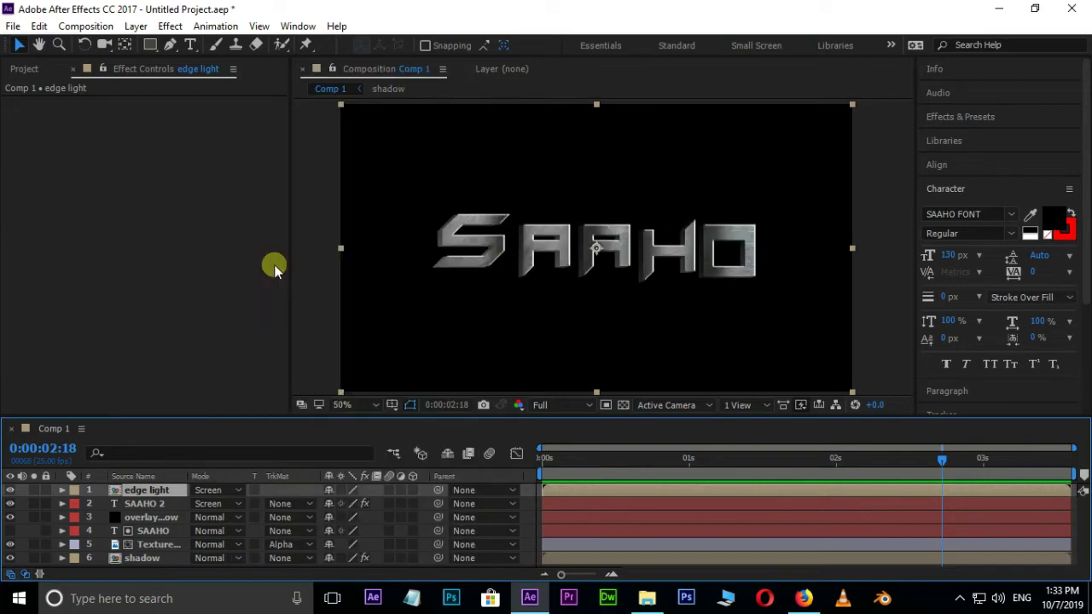
{"action": "scroll", "coordinate": [481, 251], "scroll_direction": "up", "scroll_amount": 2}
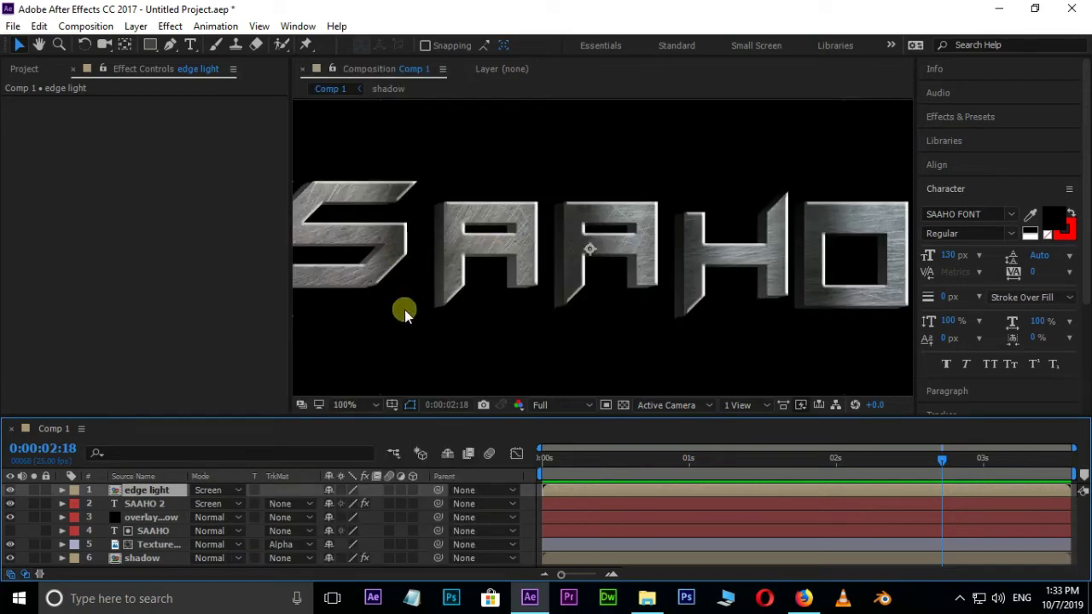
{"action": "scroll", "coordinate": [413, 297], "scroll_direction": "down", "scroll_amount": 4}
{"action": "scroll", "coordinate": [418, 294], "scroll_direction": "up", "scroll_amount": 2}
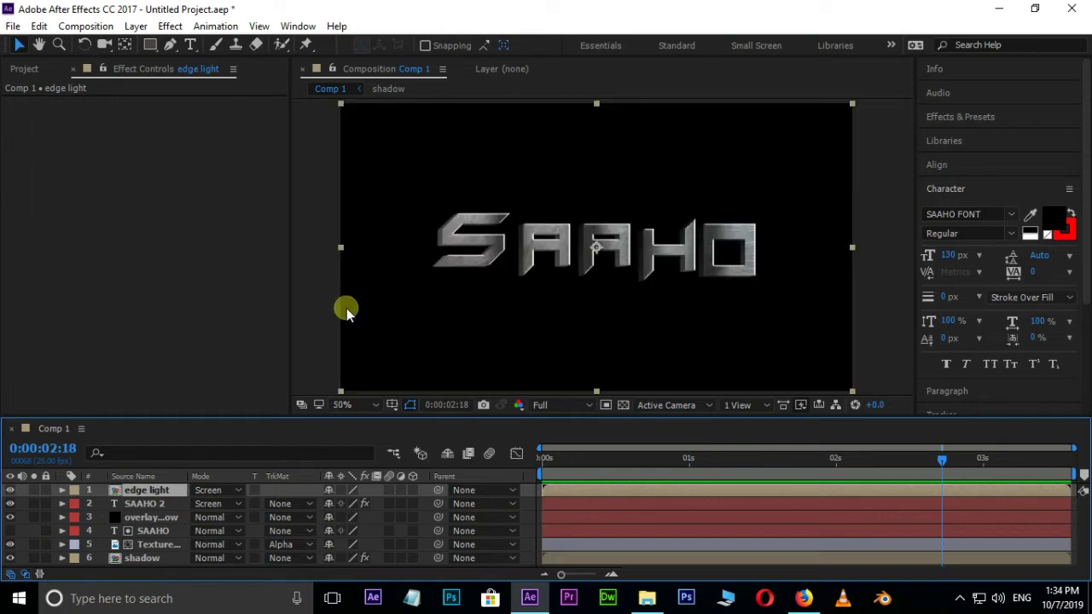
Draw a closed four-point thin diagonal pen mask left of the title on edge light
{"action": "left_click", "coordinate": [171, 46]}
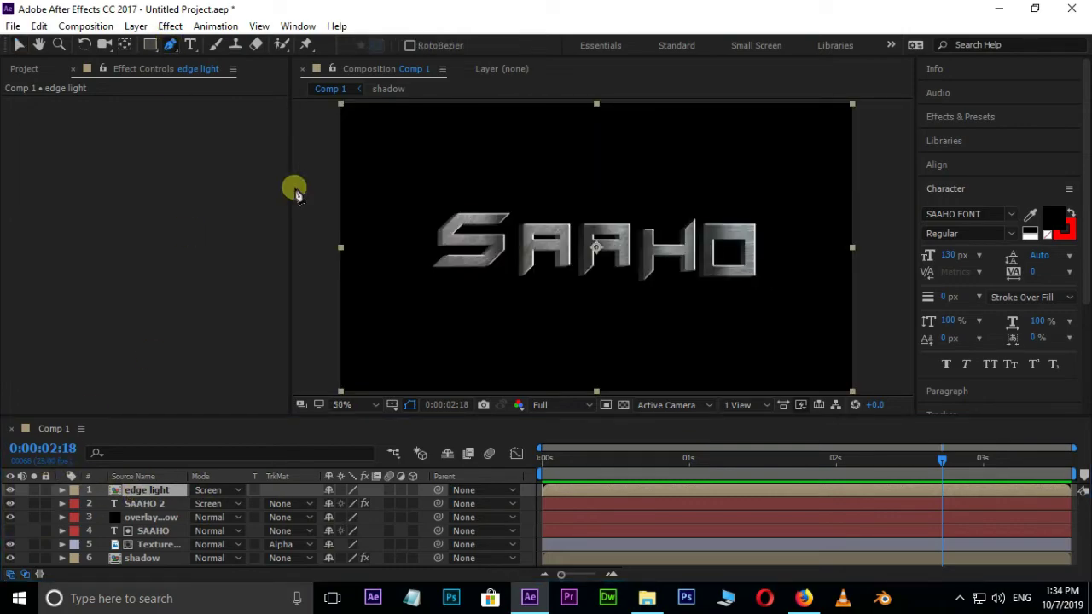
{"action": "left_click", "coordinate": [339, 226]}
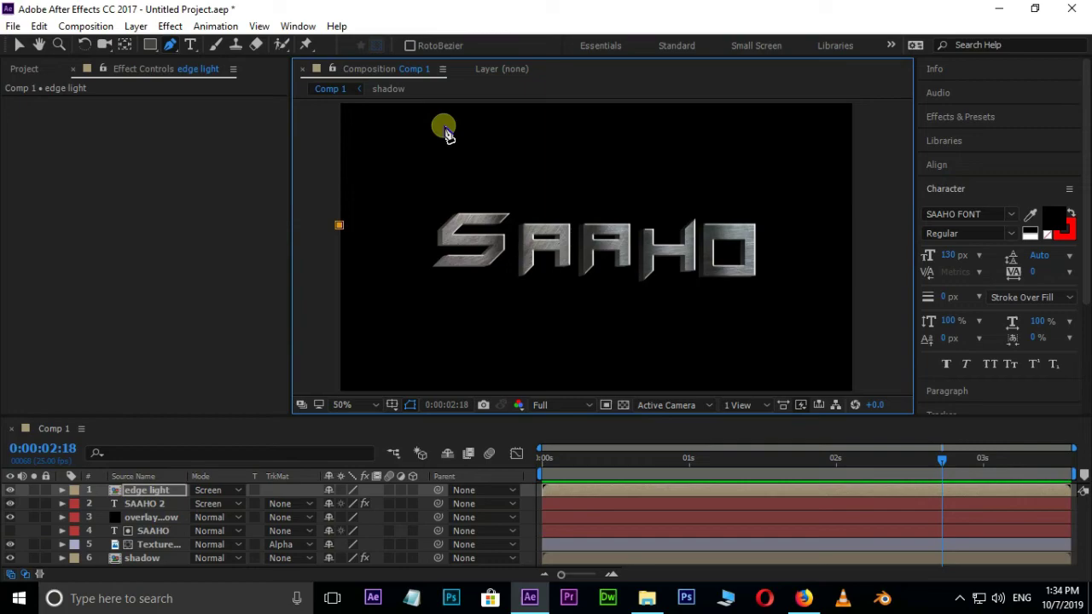
{"action": "left_click", "coordinate": [490, 105]}
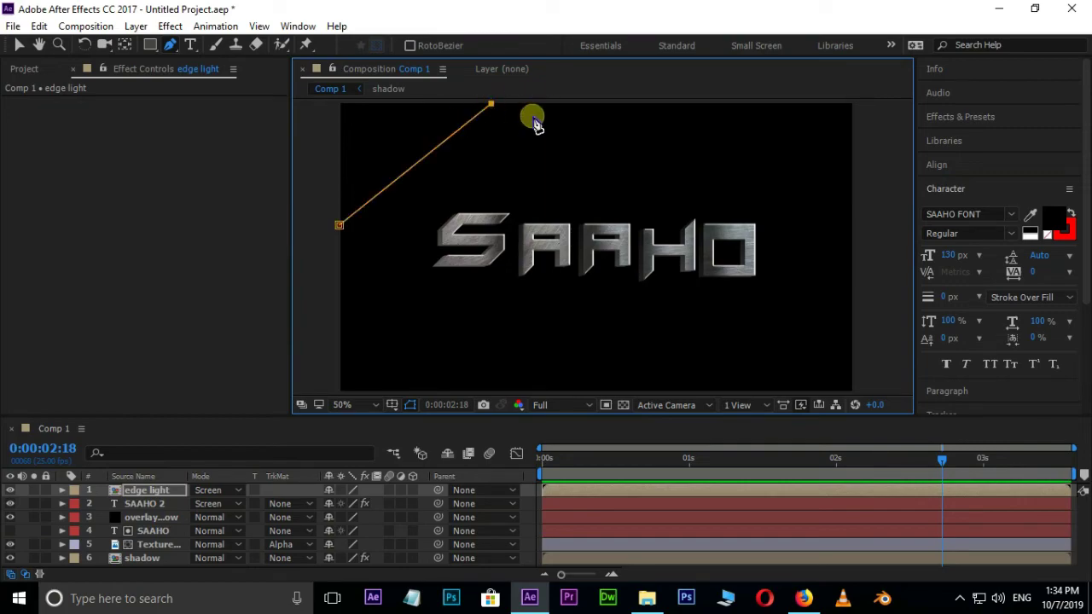
{"action": "left_click", "coordinate": [526, 108]}
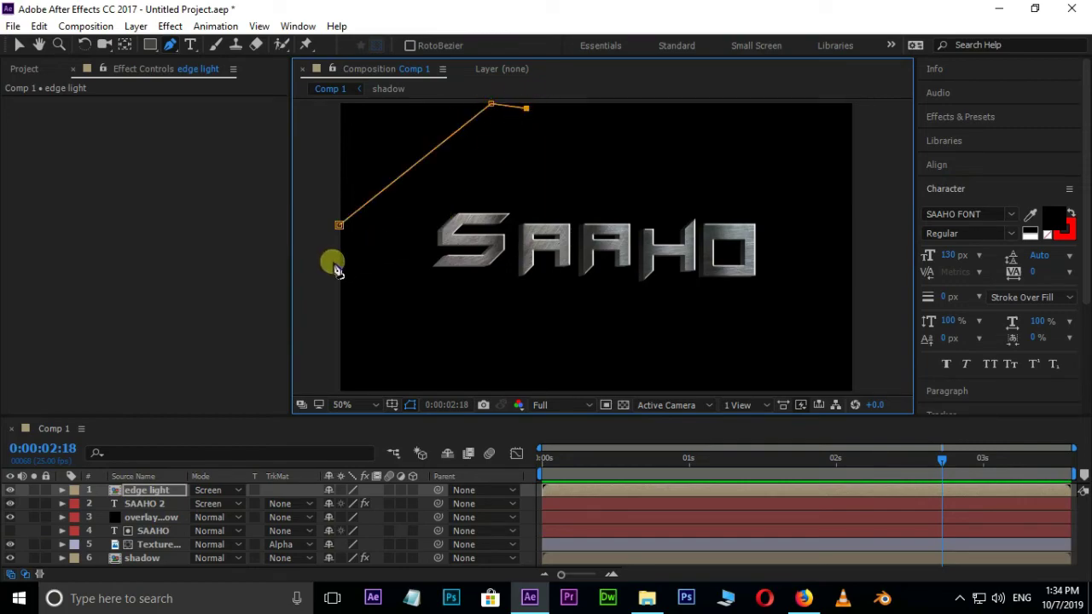
{"action": "left_click_drag", "start_coordinate": [333, 260], "coordinate": [341, 253]}
{"action": "left_click", "coordinate": [339, 226]}
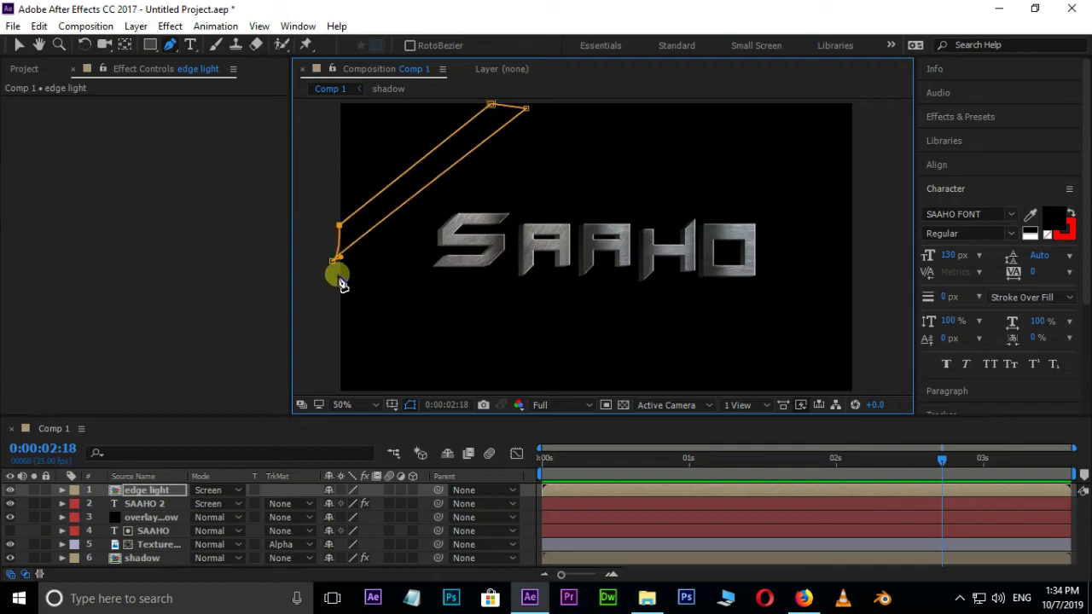
{"action": "left_click", "coordinate": [155, 495]}
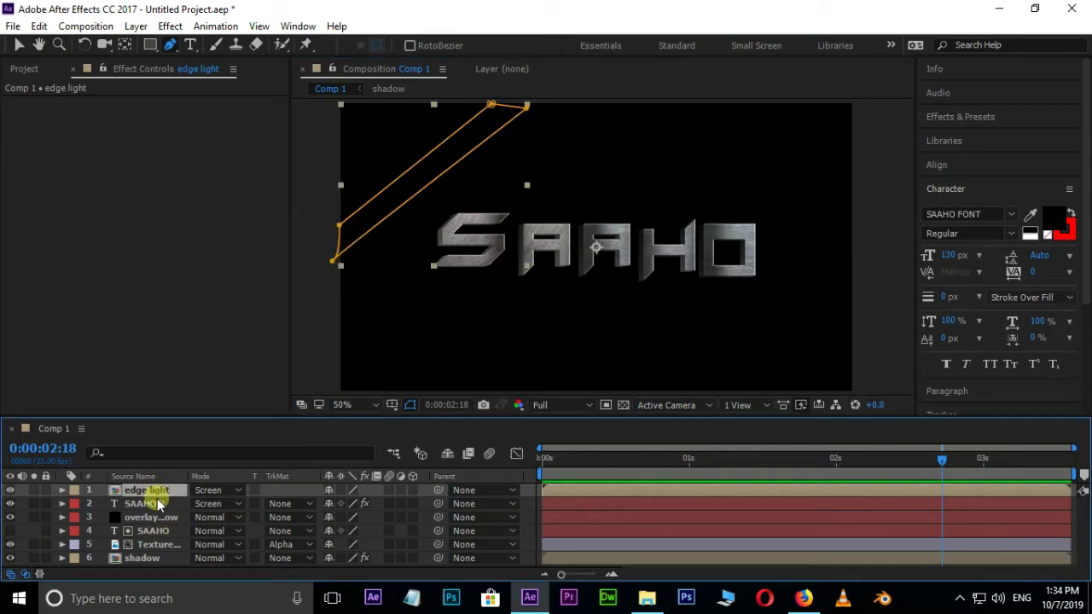
Set a starting Mask Path keyframe for the edge light mask at 0s
{"action": "key", "text": "m"}
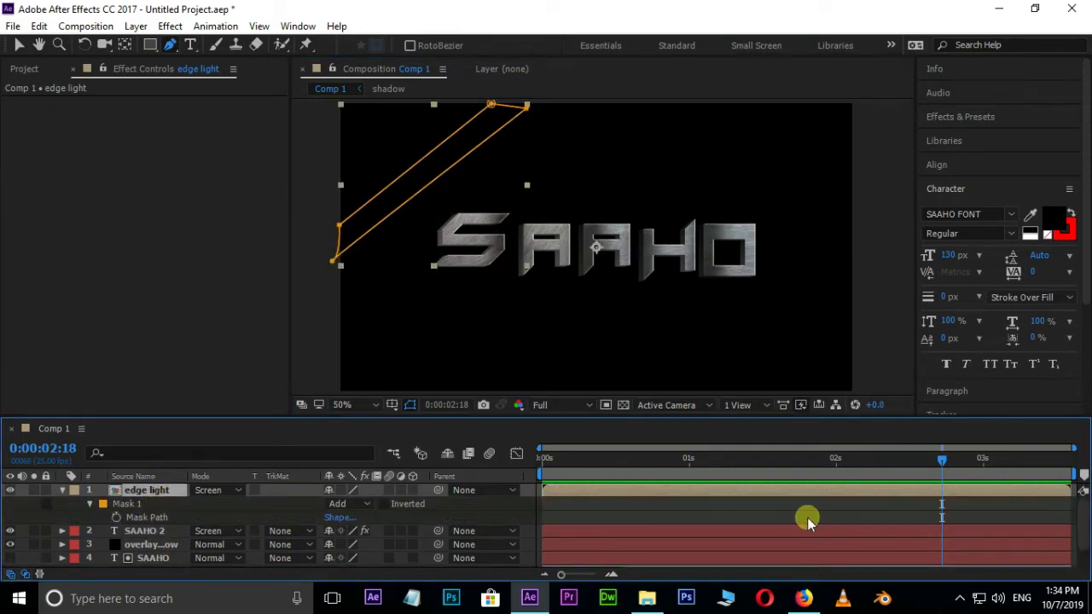
{"action": "key", "text": "Home"}
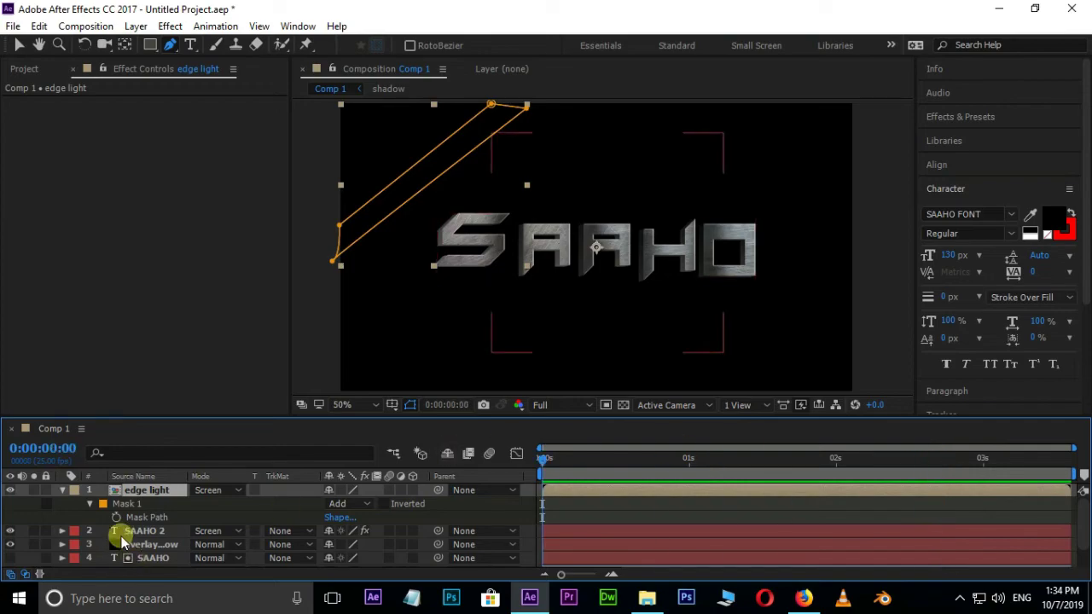
{"action": "left_click", "coordinate": [115, 517]}
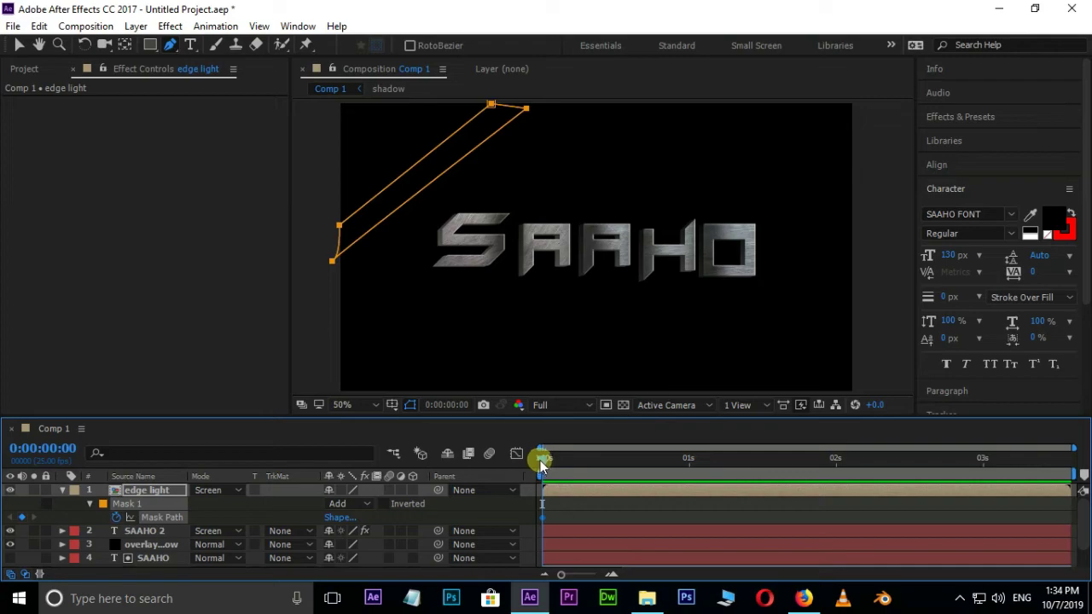
At 3:14, move the whole mask to the lower right for the end keyframe
{"action": "left_click_drag", "start_coordinate": [541, 463], "coordinate": [1079, 463]}
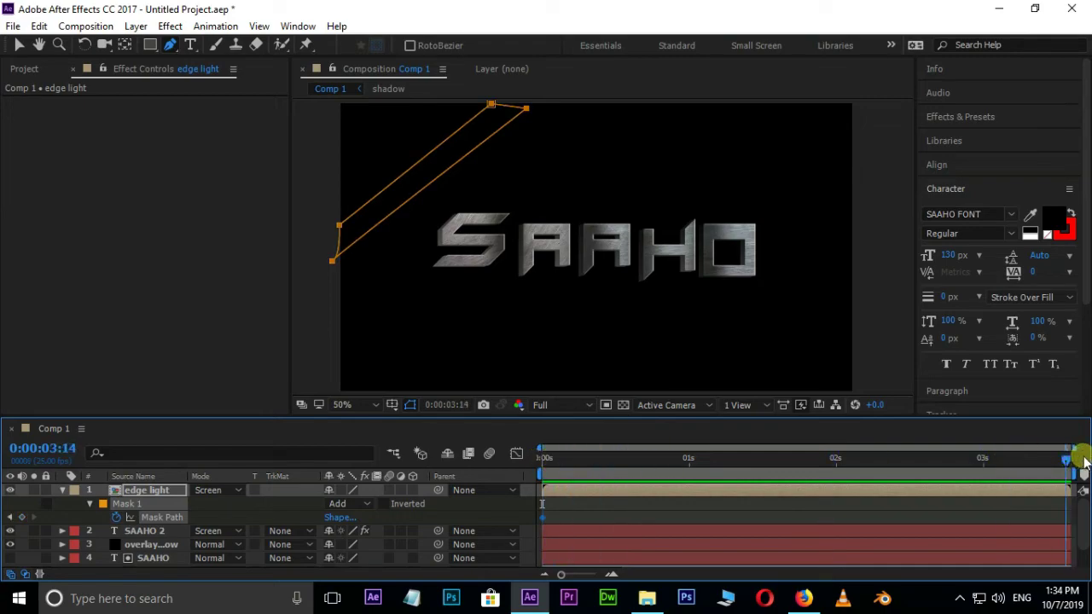
{"action": "left_click", "coordinate": [17, 46]}
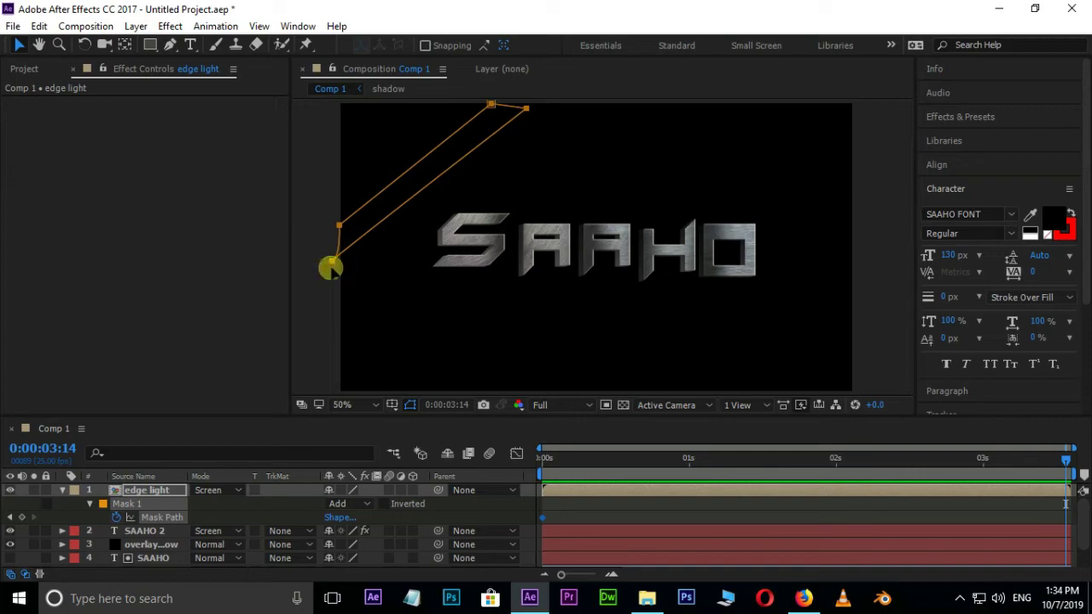
{"action": "left_click_drag", "start_coordinate": [333, 260], "coordinate": [675, 404]}
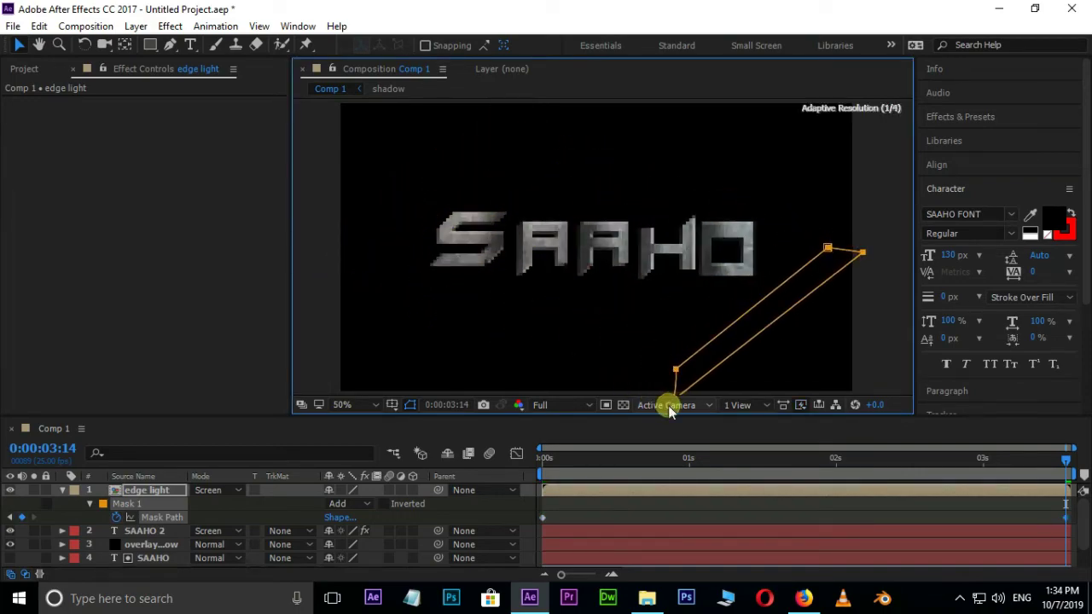
{"action": "left_click", "coordinate": [1060, 462]}
{"action": "left_click_drag", "start_coordinate": [1060, 462], "coordinate": [776, 460]}
{"action": "scroll", "coordinate": [614, 285], "scroll_direction": "up", "scroll_amount": 4}
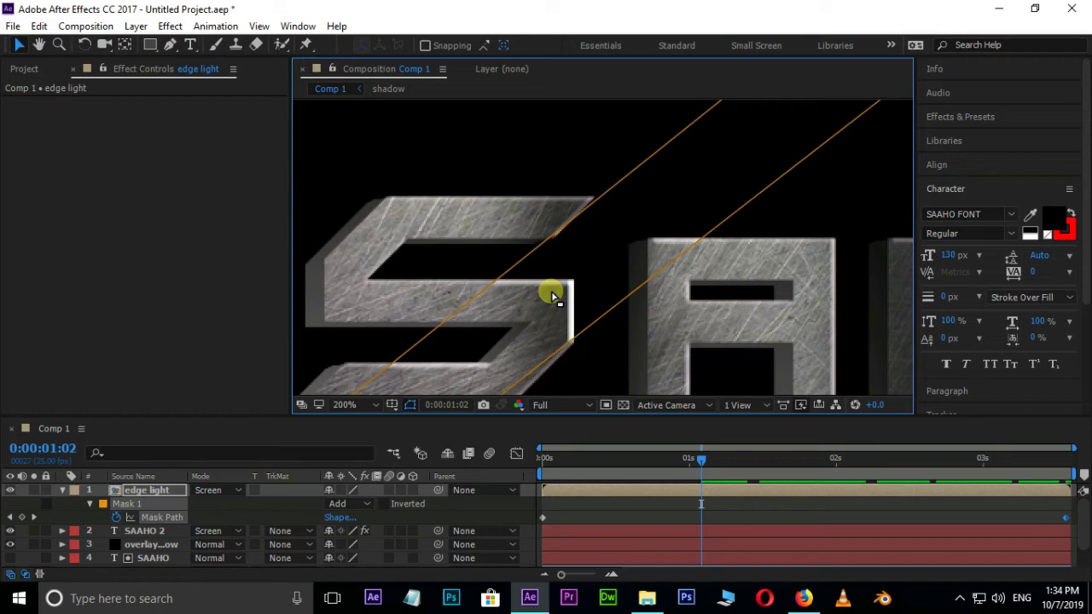
Hide the mask outlines, set edge light's Mask Feather to 17 px, and preview the sweep
{"action": "left_click_drag", "start_coordinate": [553, 296], "coordinate": [517, 257]}
{"action": "left_click", "coordinate": [411, 407]}
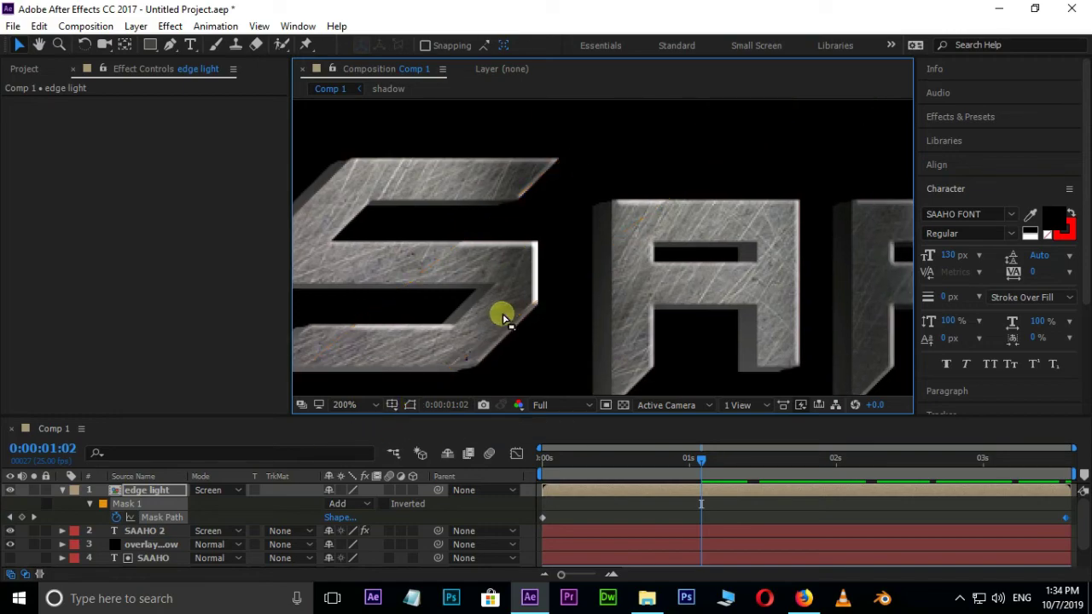
{"action": "left_click", "coordinate": [154, 493]}
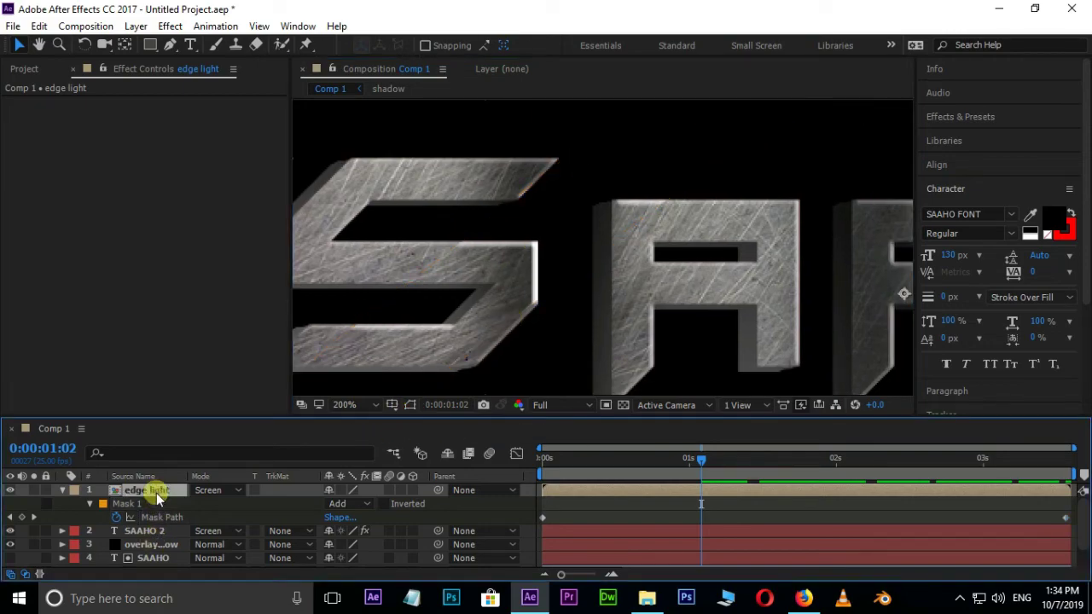
{"action": "key", "text": "m"}
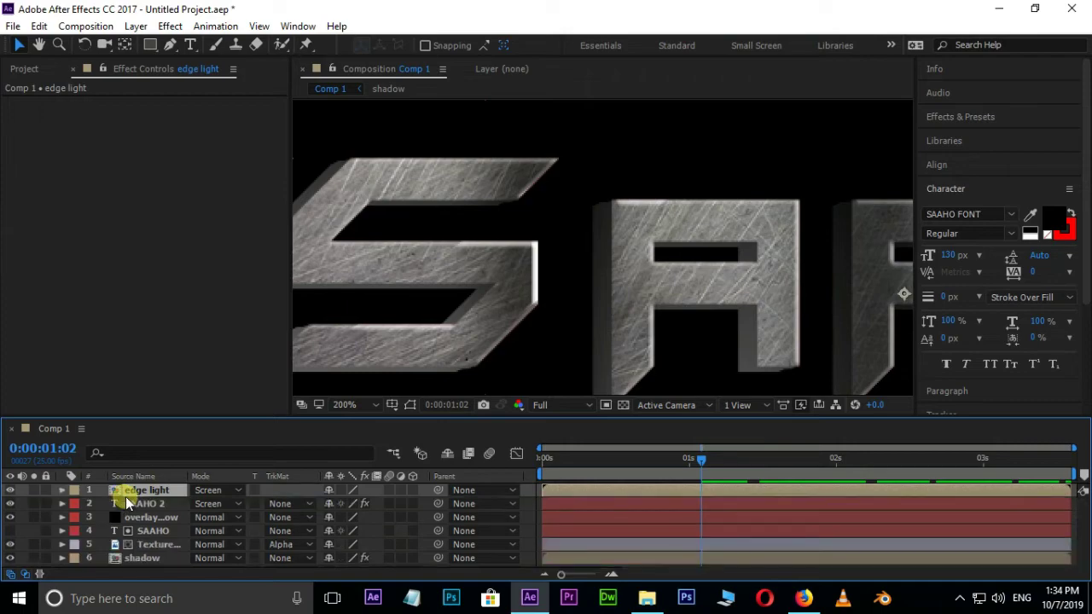
{"action": "key", "text": "m"}
{"action": "key", "text": "m"}
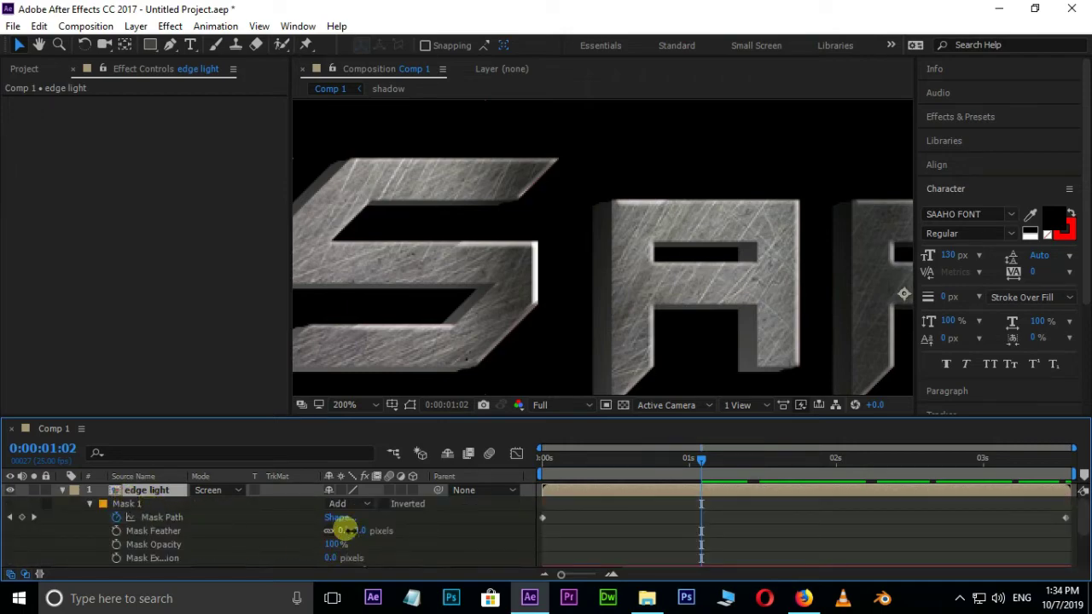
{"action": "left_click_drag", "start_coordinate": [349, 530], "coordinate": [356, 524]}
{"action": "mouse_move", "coordinate": [694, 461]}
{"action": "left_mouse_down"}
{"action": "mouse_move", "coordinate": [731, 465]}
{"action": "mouse_move", "coordinate": [662, 453]}
{"action": "mouse_move", "coordinate": [748, 468]}
{"action": "mouse_move", "coordinate": [688, 472]}
{"action": "left_mouse_up"}
{"action": "scroll", "coordinate": [541, 270], "scroll_direction": "down", "scroll_amount": 1}
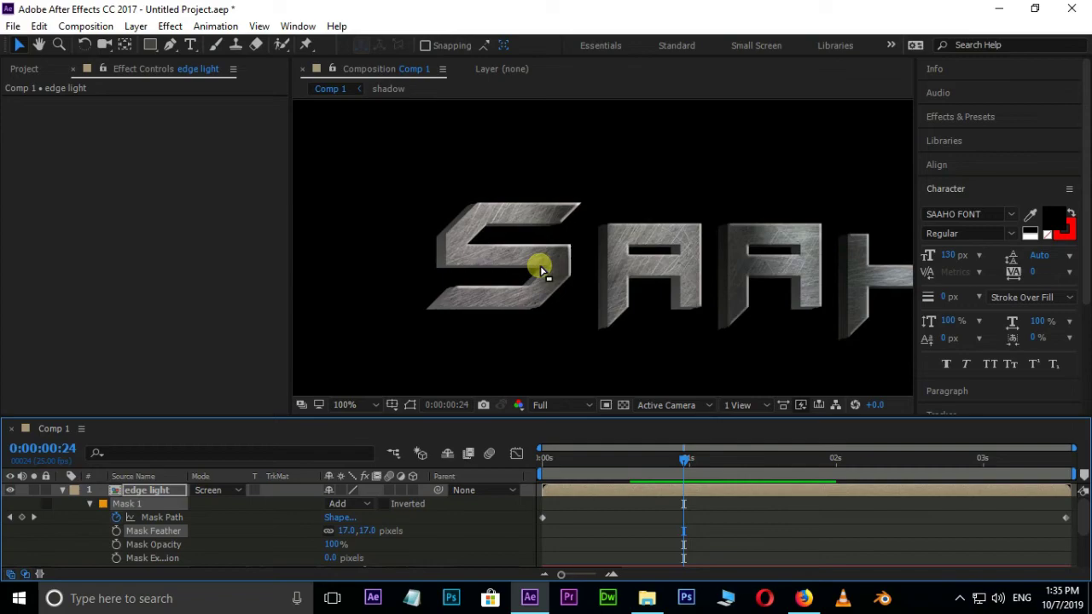
{"action": "key", "text": "space"}
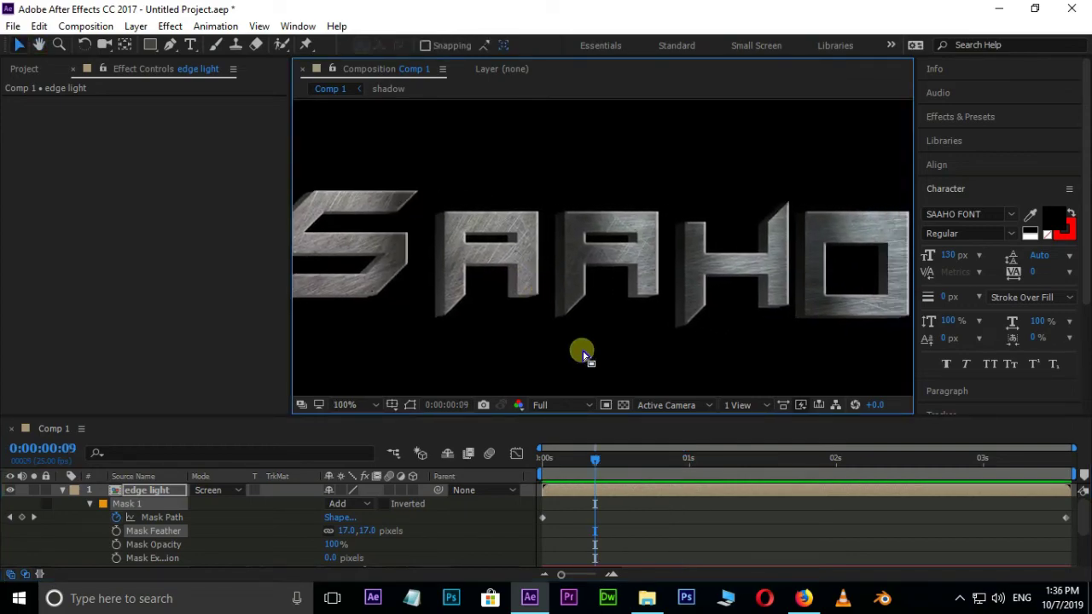
Search Effects & Presets for 'glow' and apply Glow to the edge light layer
{"action": "left_click", "coordinate": [984, 120]}
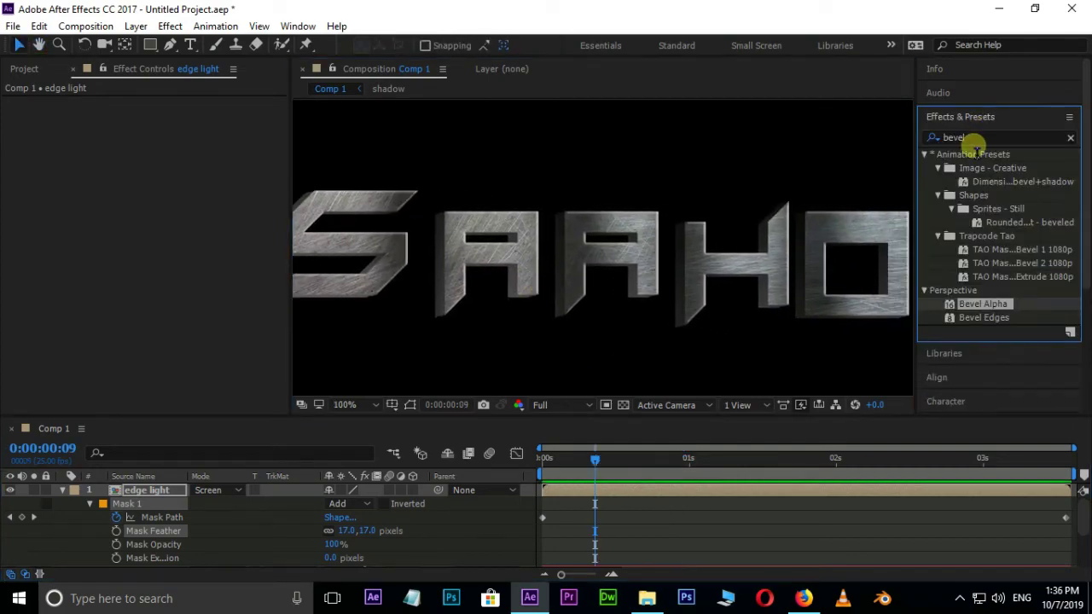
{"action": "double_click", "coordinate": [941, 138]}
{"action": "type", "text": "glow"}
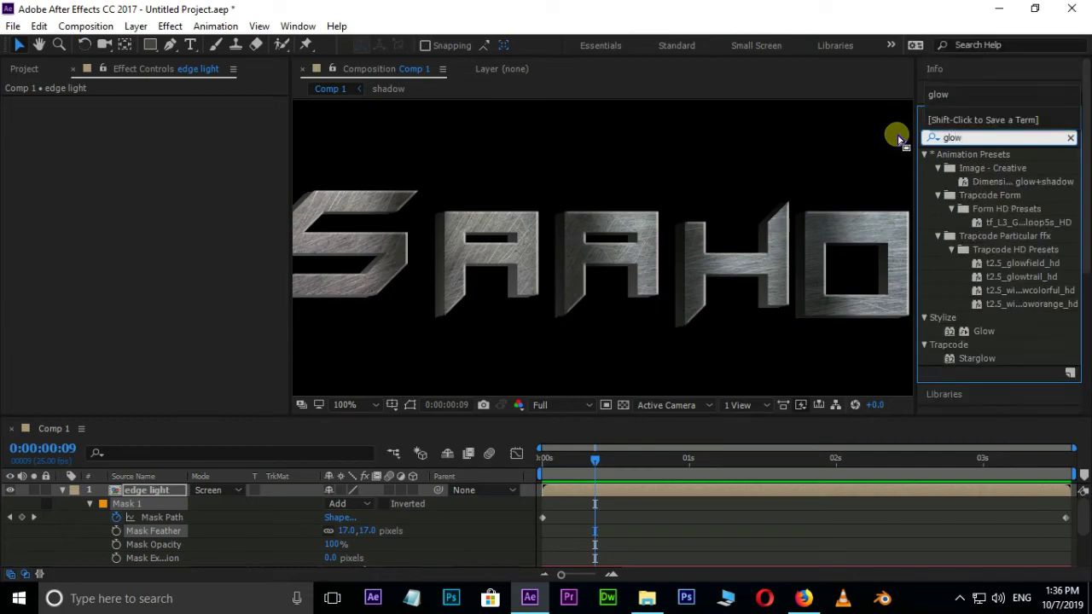
{"action": "left_click_drag", "start_coordinate": [978, 332], "coordinate": [731, 488]}
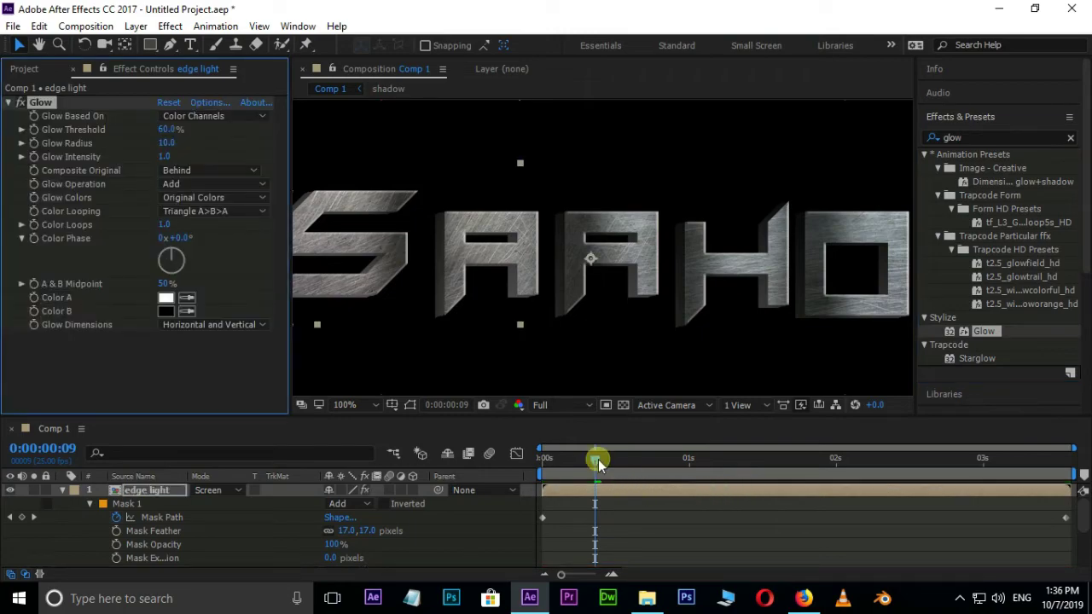
Preview the glowing sweep, then collapse edge light and enlarge the layer list
{"action": "left_click_drag", "start_coordinate": [597, 461], "coordinate": [779, 487]}
{"action": "key", "text": "space"}
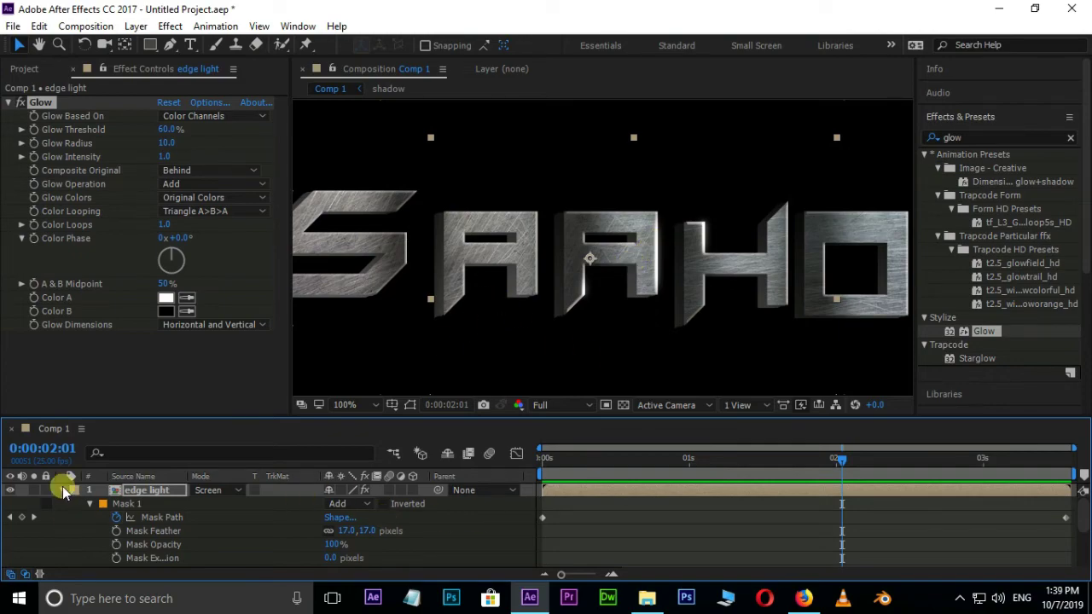
{"action": "left_click", "coordinate": [62, 490]}
{"action": "left_click_drag", "start_coordinate": [231, 417], "coordinate": [251, 352]}
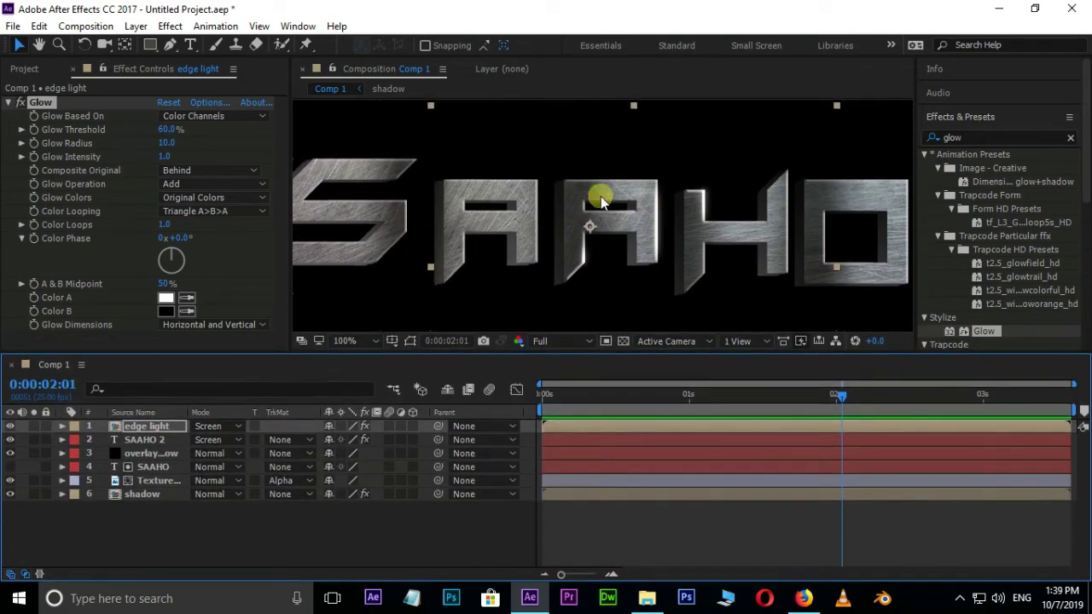
{"action": "scroll", "coordinate": [597, 209], "scroll_direction": "down", "scroll_amount": 2}
Add a new adjustment layer on top and apply Curves to it
{"action": "right_click", "coordinate": [150, 527]}
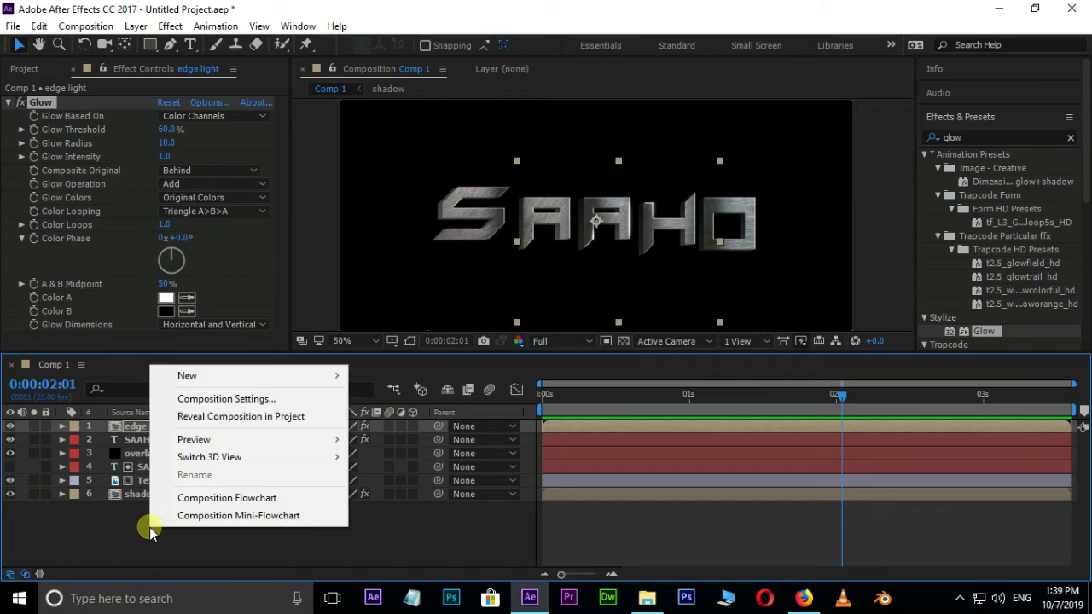
{"action": "mouse_move", "coordinate": [230, 378]}
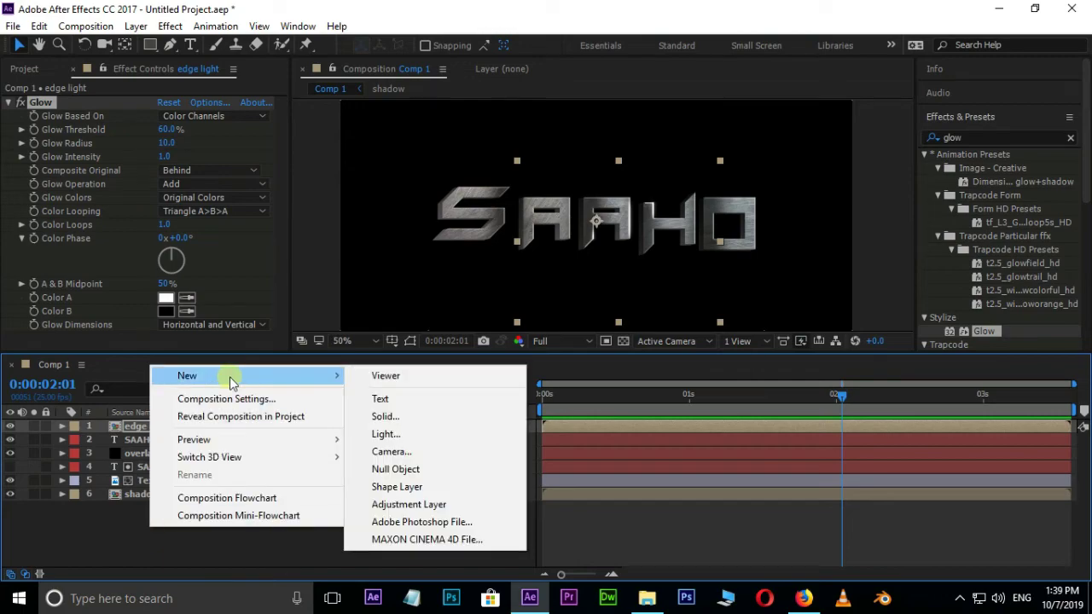
{"action": "left_click", "coordinate": [390, 505]}
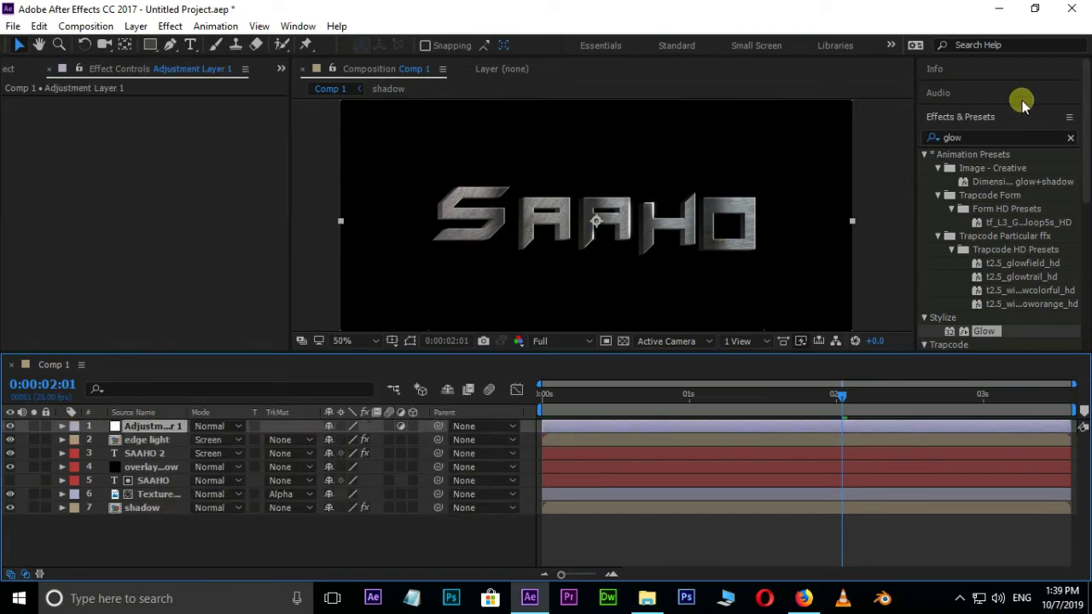
{"action": "left_click", "coordinate": [921, 137]}
{"action": "type", "text": "curve"}
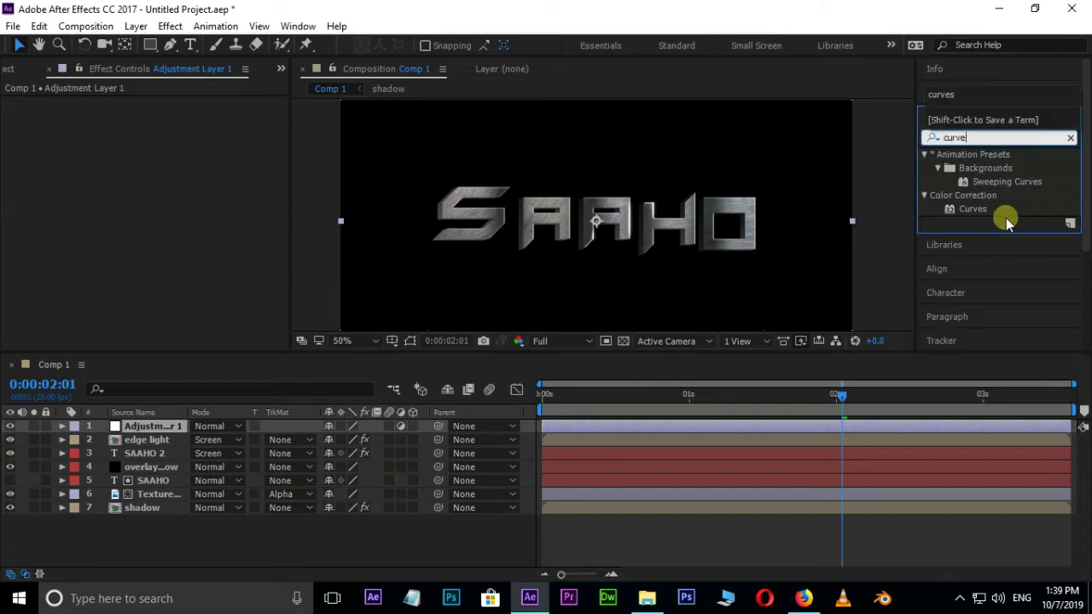
{"action": "left_click_drag", "start_coordinate": [972, 209], "coordinate": [180, 429]}
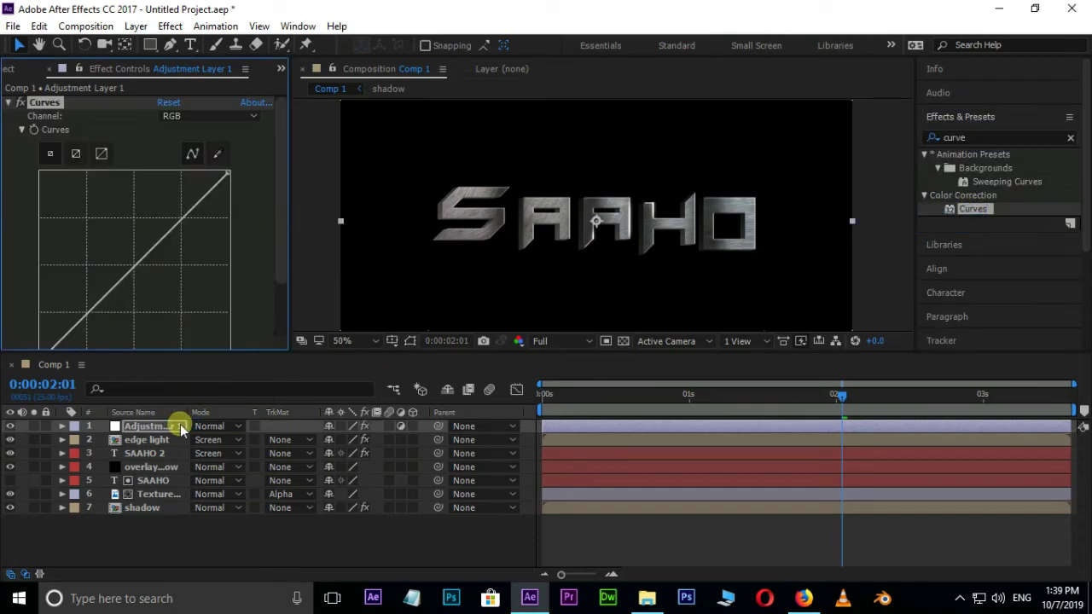
Bend the RGB curve into an S-shaped contrast curve, viewing at 100%
{"action": "left_click_drag", "start_coordinate": [174, 223], "coordinate": [165, 213]}
{"action": "left_click_drag", "start_coordinate": [94, 286], "coordinate": [105, 297]}
{"action": "left_click", "coordinate": [566, 251]}
{"action": "key", "text": "period"}
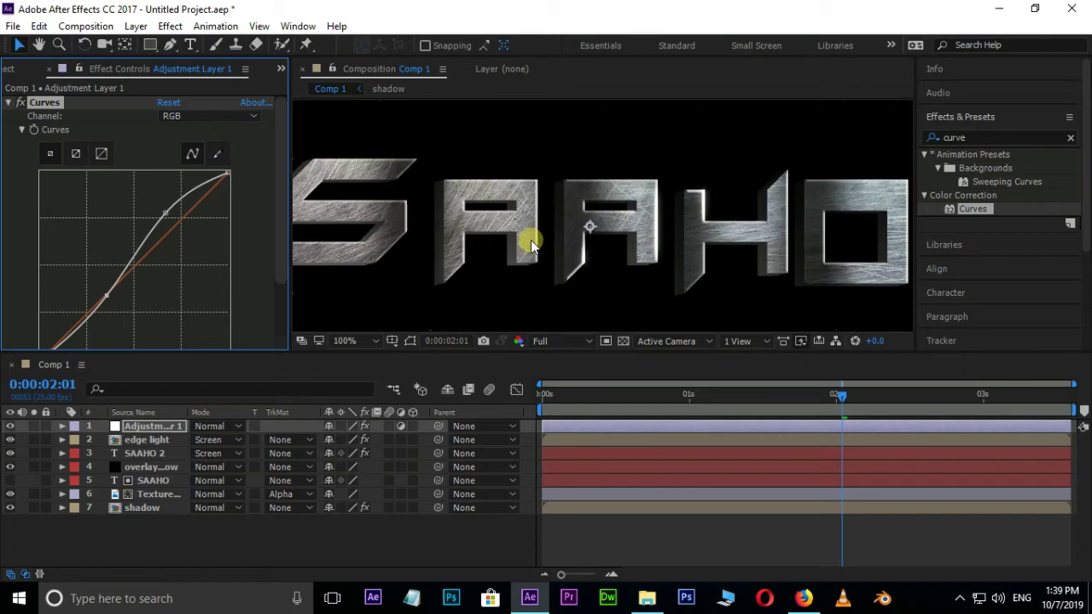
{"action": "left_click_drag", "start_coordinate": [164, 217], "coordinate": [161, 214]}
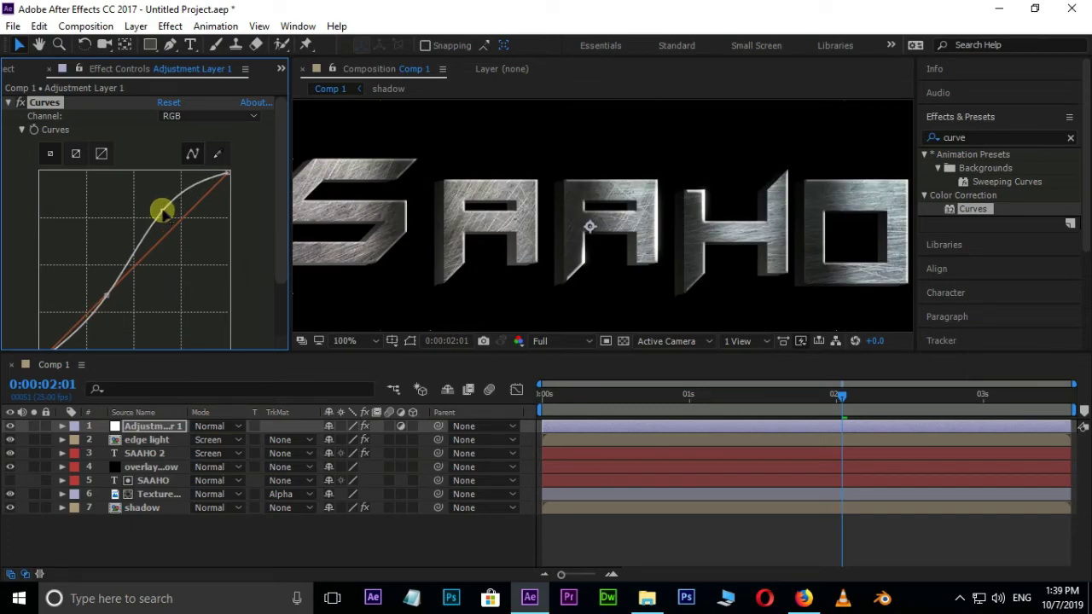
Shape the Red channel curve: lift the highlights and pull the lower part down
{"action": "left_click", "coordinate": [242, 117]}
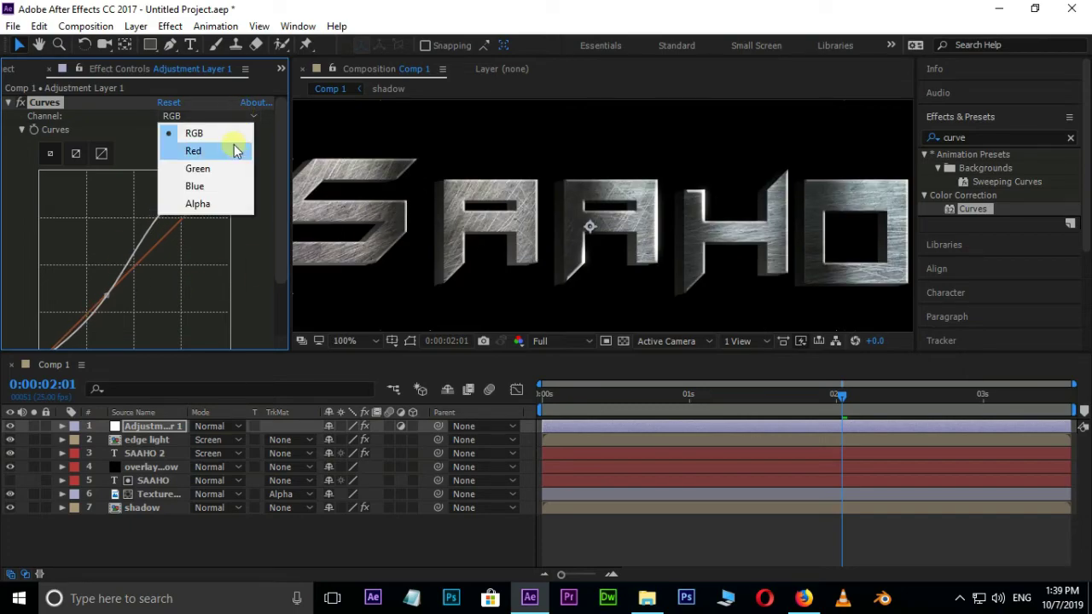
{"action": "left_click", "coordinate": [231, 151]}
{"action": "left_click_drag", "start_coordinate": [175, 226], "coordinate": [170, 222]}
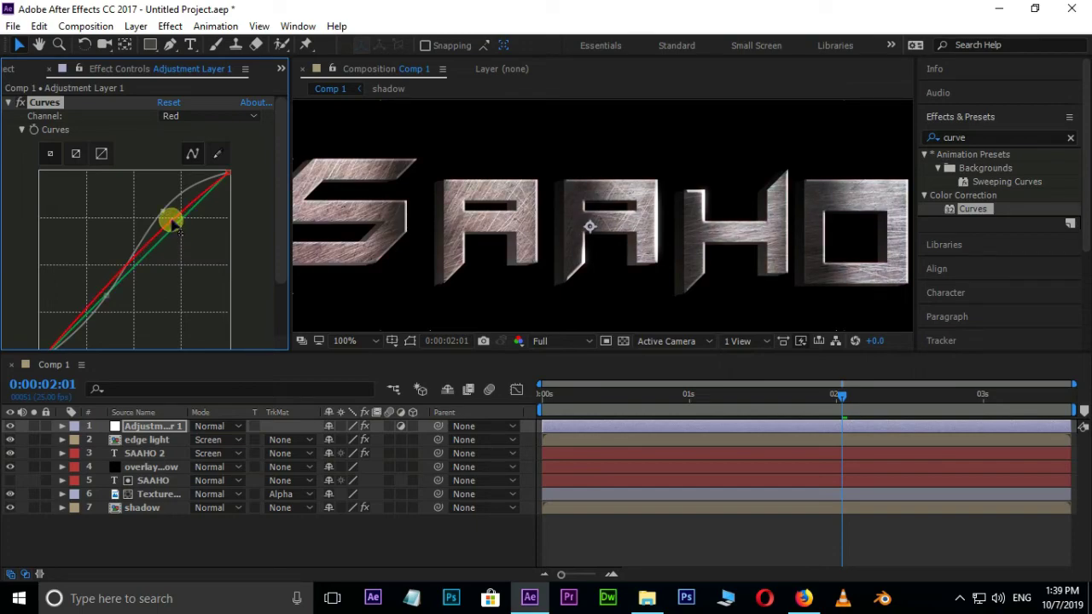
{"action": "left_click_drag", "start_coordinate": [172, 220], "coordinate": [75, 313]}
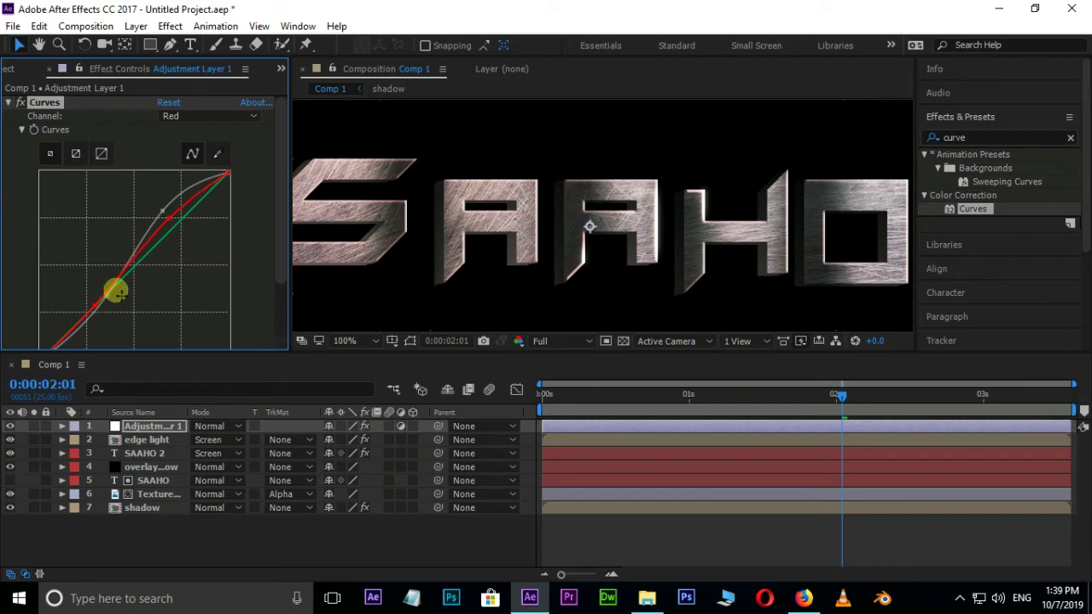
Raise the Blue channel curve for a bluish tint
{"action": "left_click", "coordinate": [196, 117]}
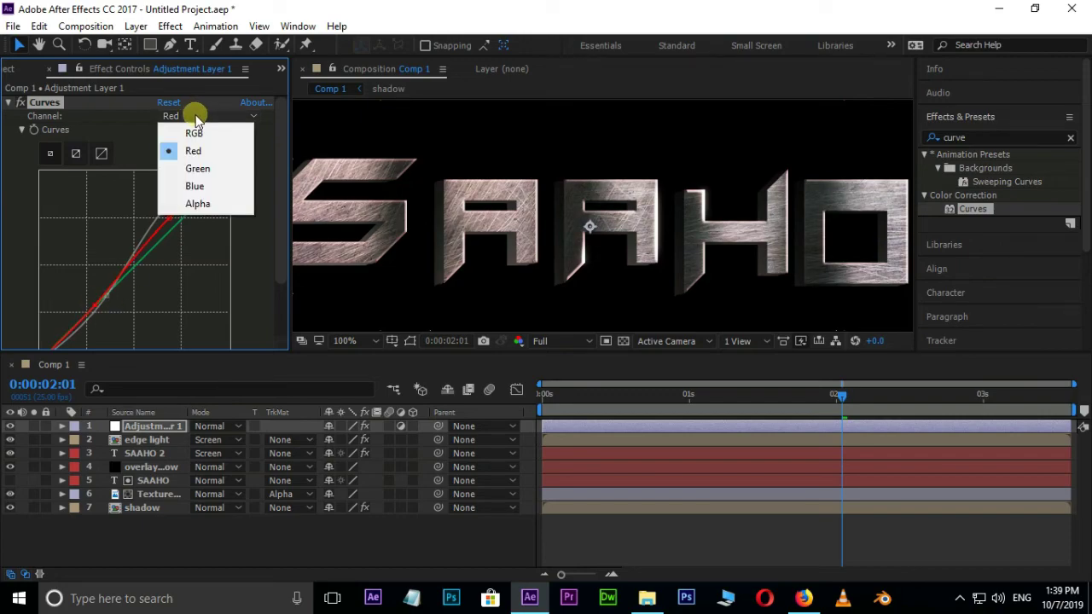
{"action": "left_click", "coordinate": [195, 186]}
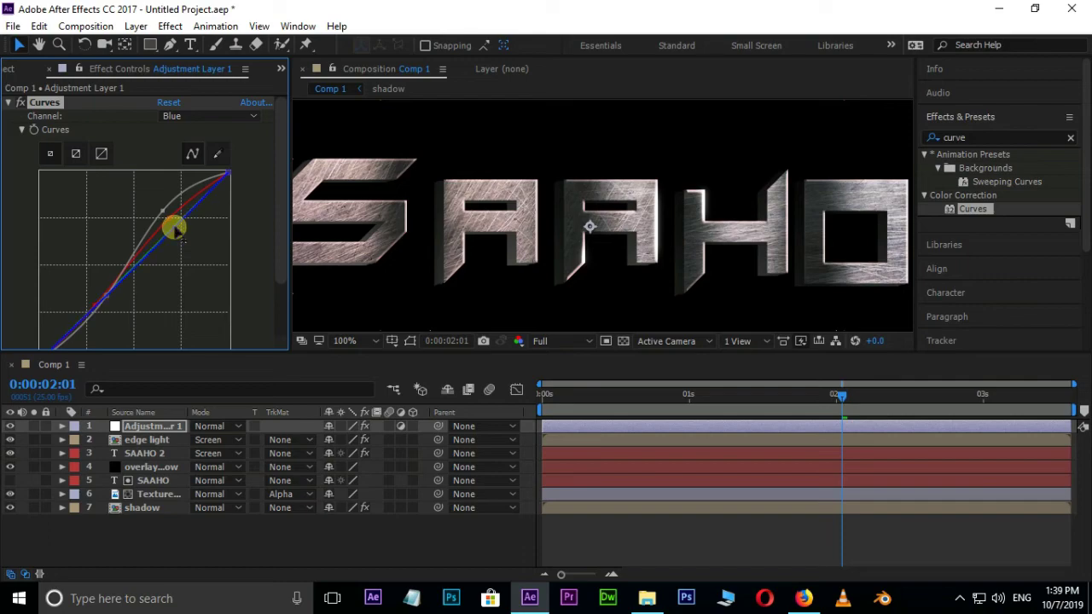
{"action": "left_click_drag", "start_coordinate": [174, 227], "coordinate": [165, 213]}
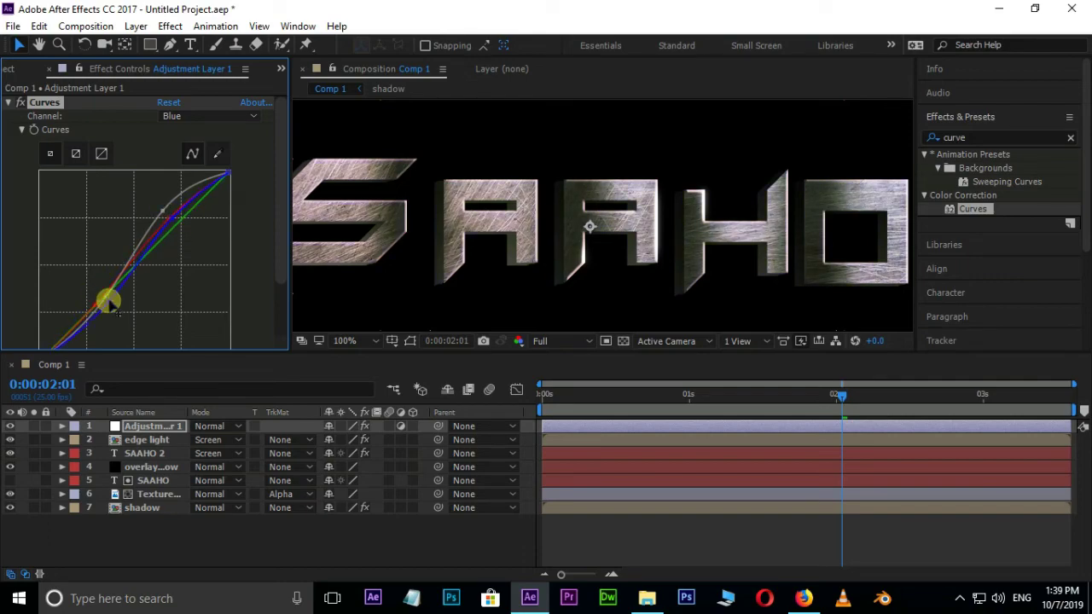
{"action": "scroll", "coordinate": [571, 213], "scroll_direction": "down", "scroll_amount": 2}
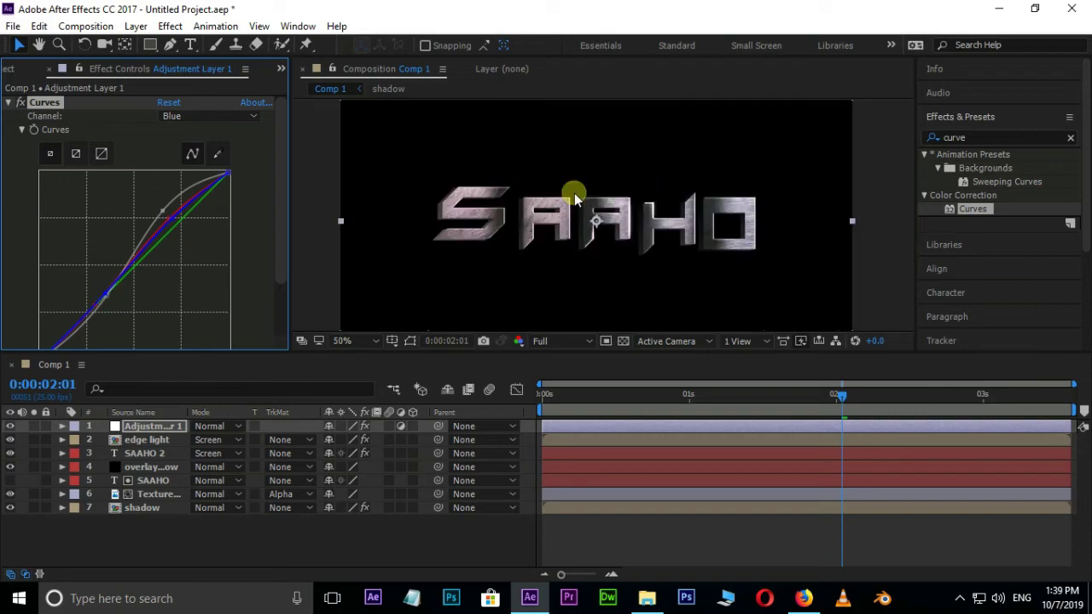
Pre-compose all seven title layers into Pre-comp 1 and switch it to a 3D layer
{"action": "left_click", "coordinate": [223, 547]}
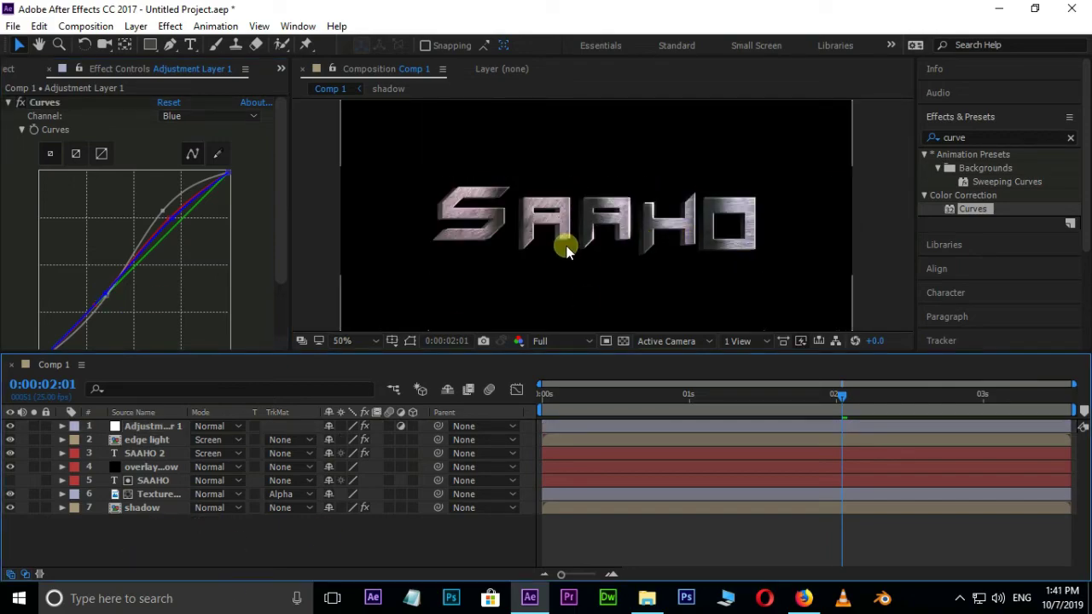
{"action": "left_click_drag", "start_coordinate": [111, 538], "coordinate": [155, 431]}
{"action": "right_click", "coordinate": [153, 440]}
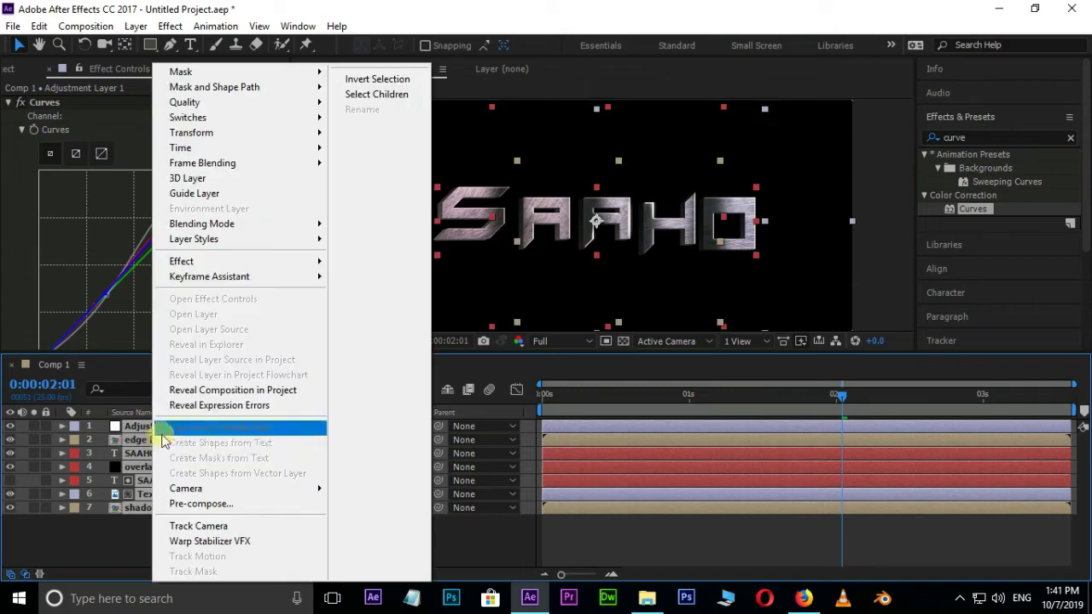
{"action": "left_click", "coordinate": [205, 503]}
{"action": "left_click", "coordinate": [588, 390]}
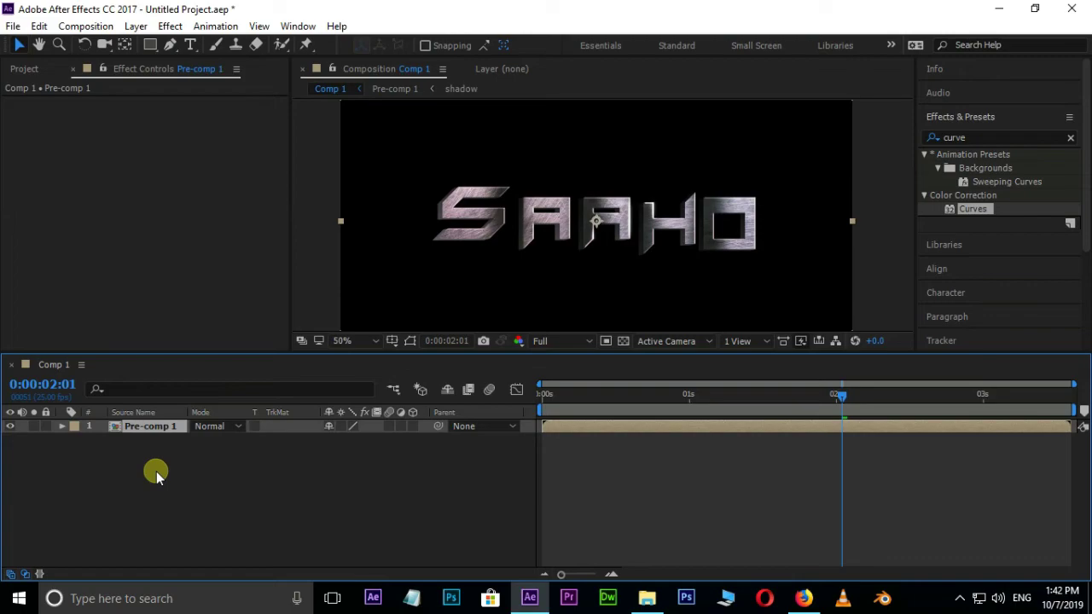
{"action": "left_click", "coordinate": [413, 425]}
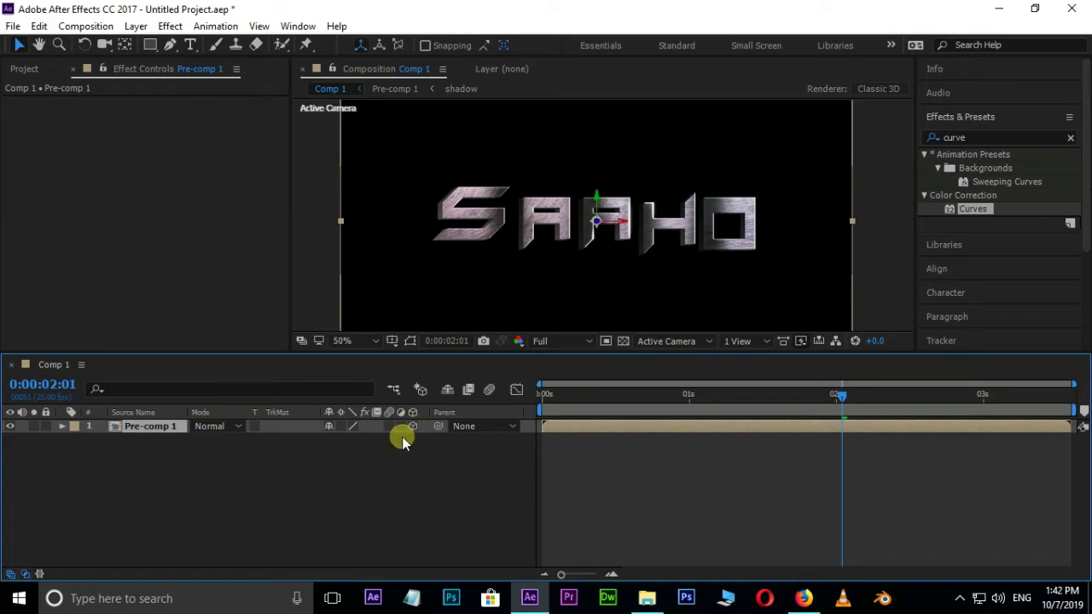
Create a new Camera 1 using the 35mm lens preset
{"action": "right_click", "coordinate": [270, 477]}
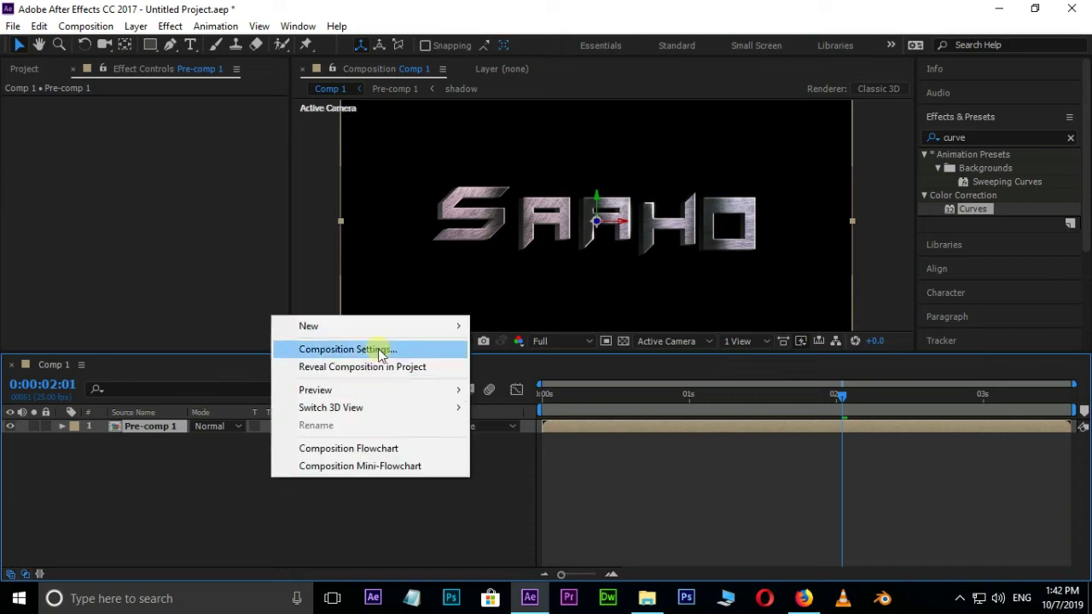
{"action": "mouse_move", "coordinate": [386, 333]}
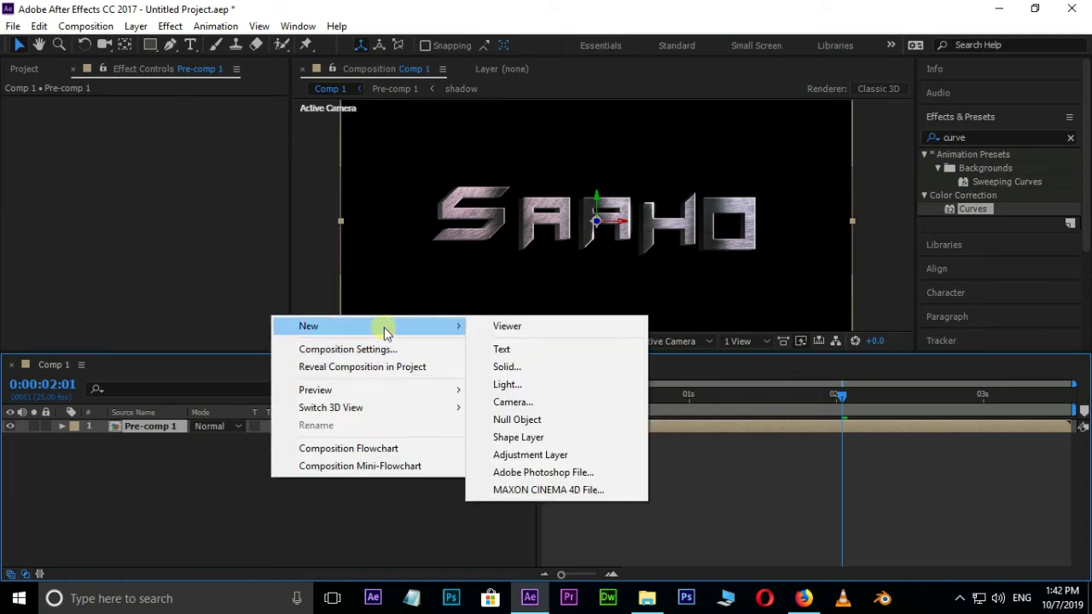
{"action": "left_click", "coordinate": [538, 404]}
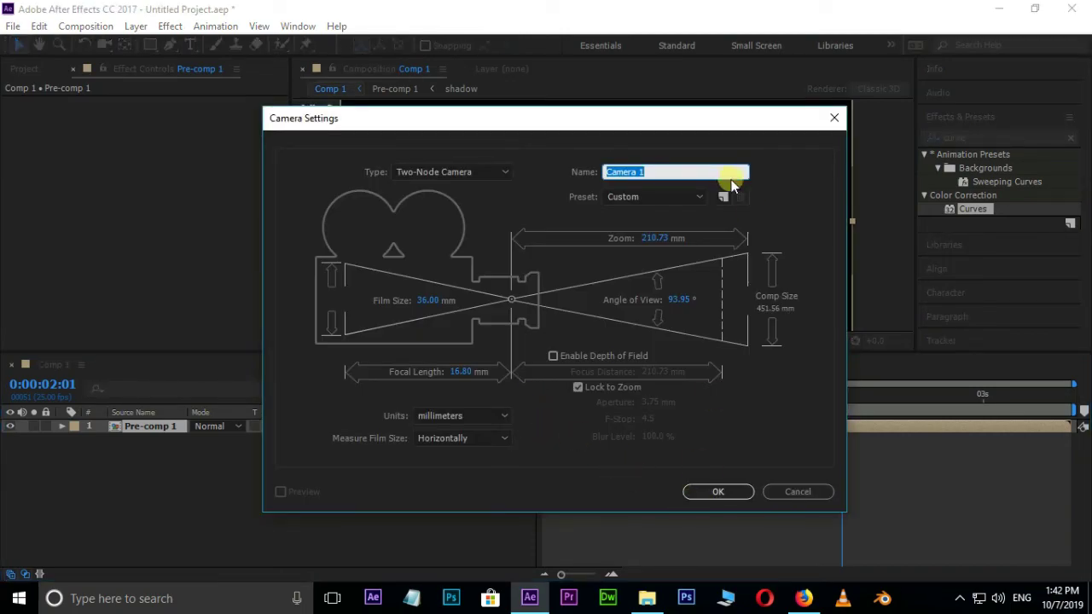
{"action": "left_click", "coordinate": [698, 197]}
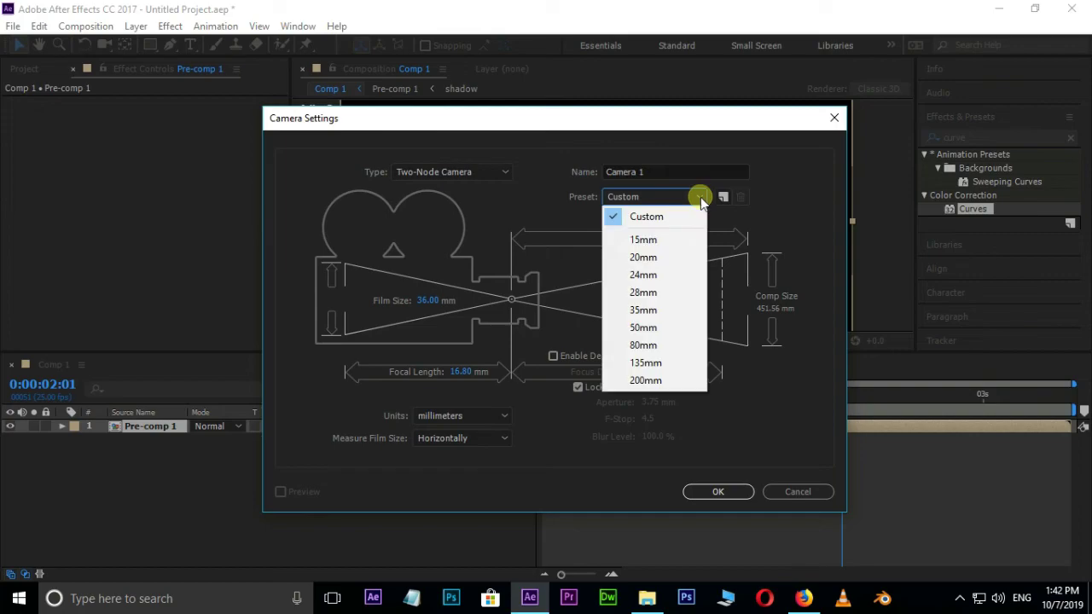
{"action": "left_click", "coordinate": [649, 310]}
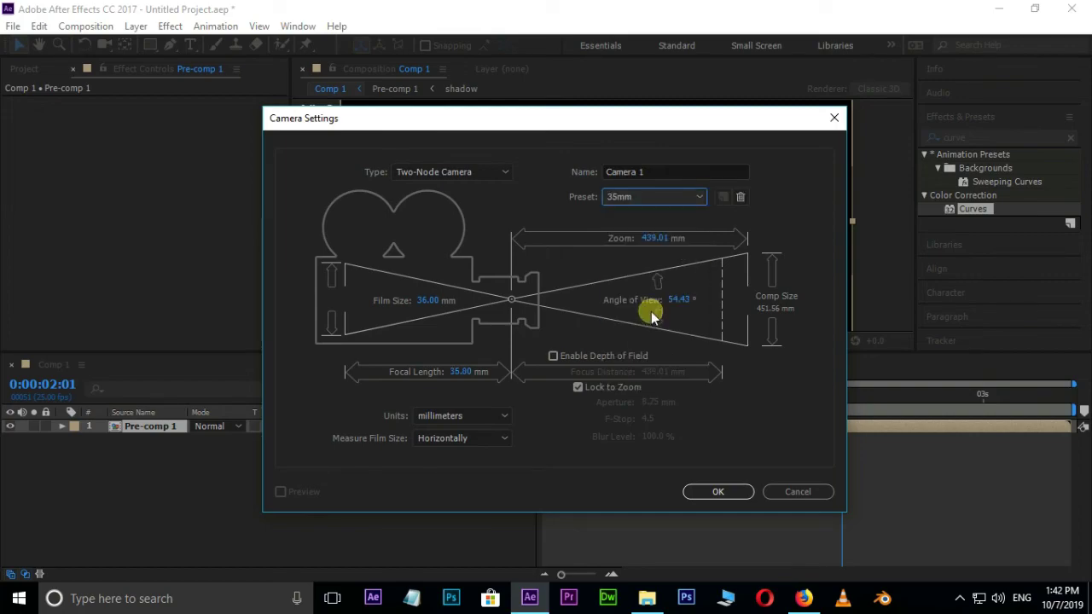
{"action": "left_click", "coordinate": [715, 492]}
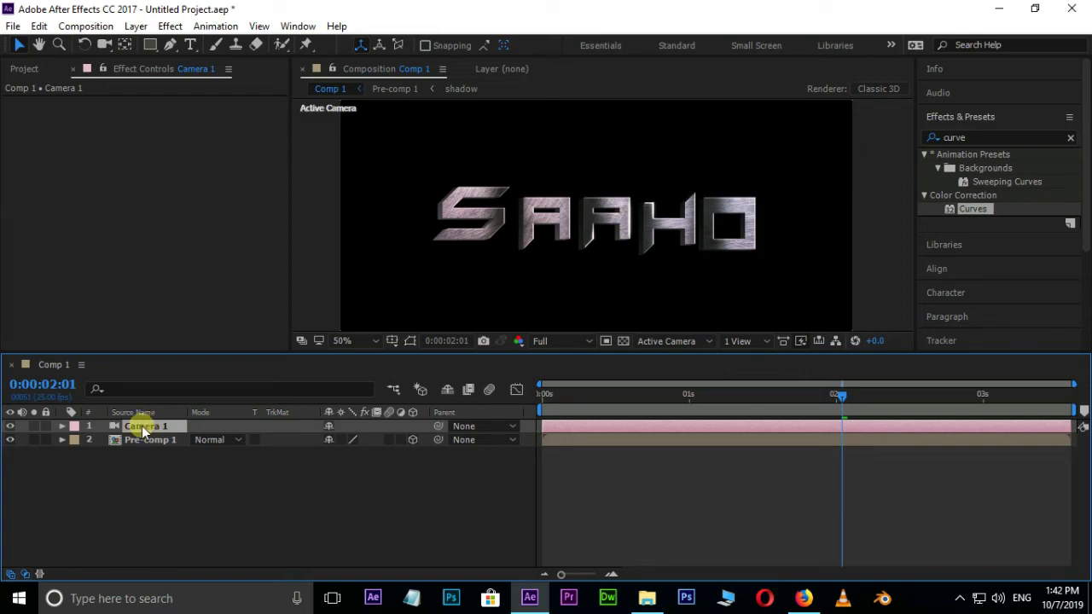
Keyframe Camera 1's Z position from -1600 at the start to -1244.4 at the end, with Easy Ease
{"action": "key", "text": "p"}
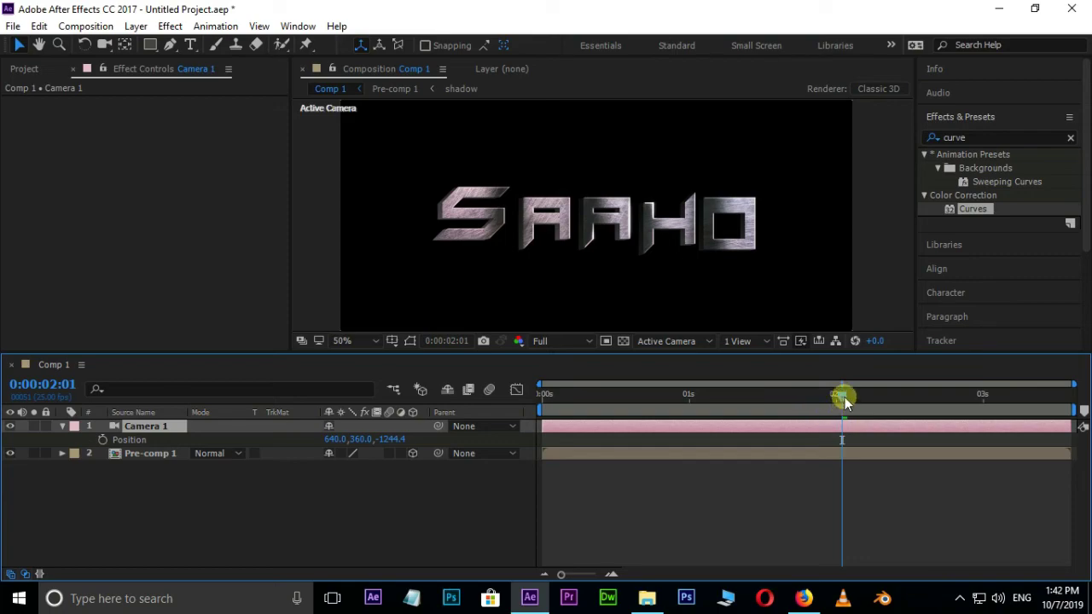
{"action": "left_click_drag", "start_coordinate": [844, 402], "coordinate": [1084, 394]}
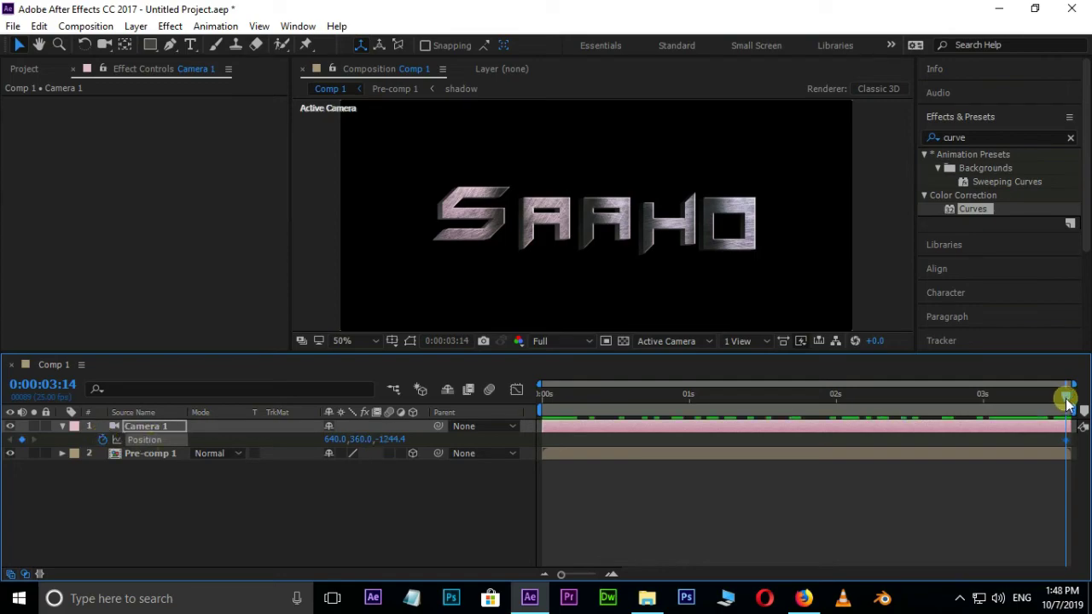
{"action": "left_click_drag", "start_coordinate": [1068, 401], "coordinate": [501, 433]}
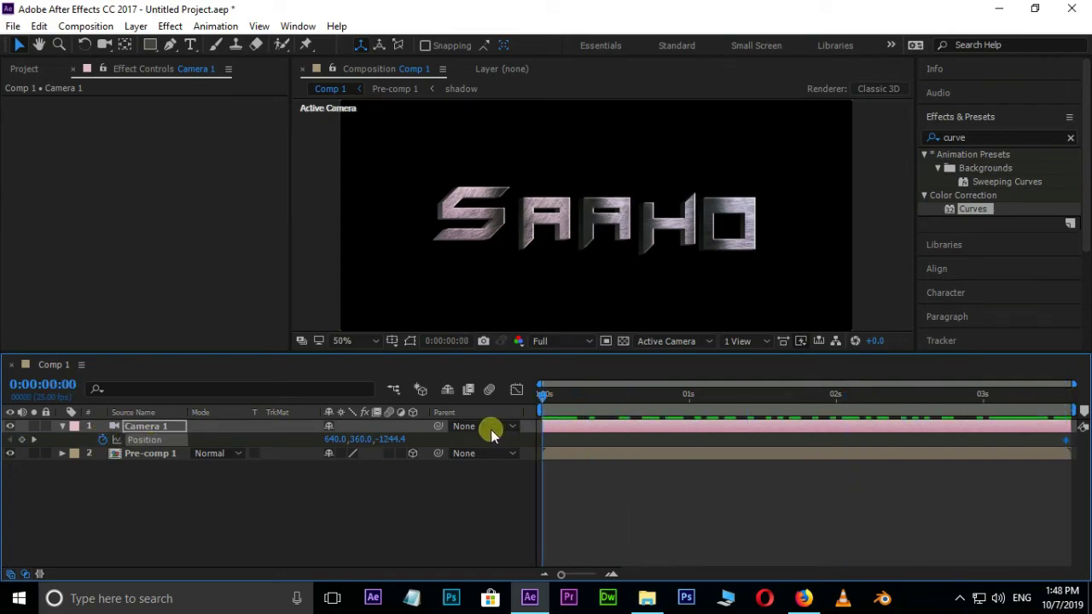
{"action": "left_click_drag", "start_coordinate": [388, 439], "coordinate": [401, 439]}
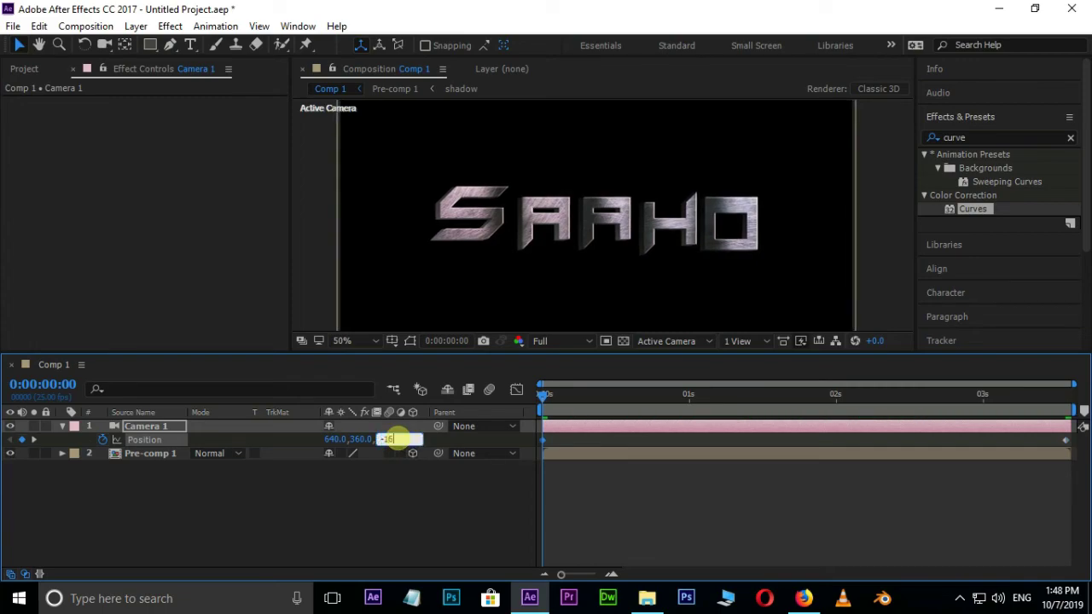
{"action": "key", "text": "Return"}
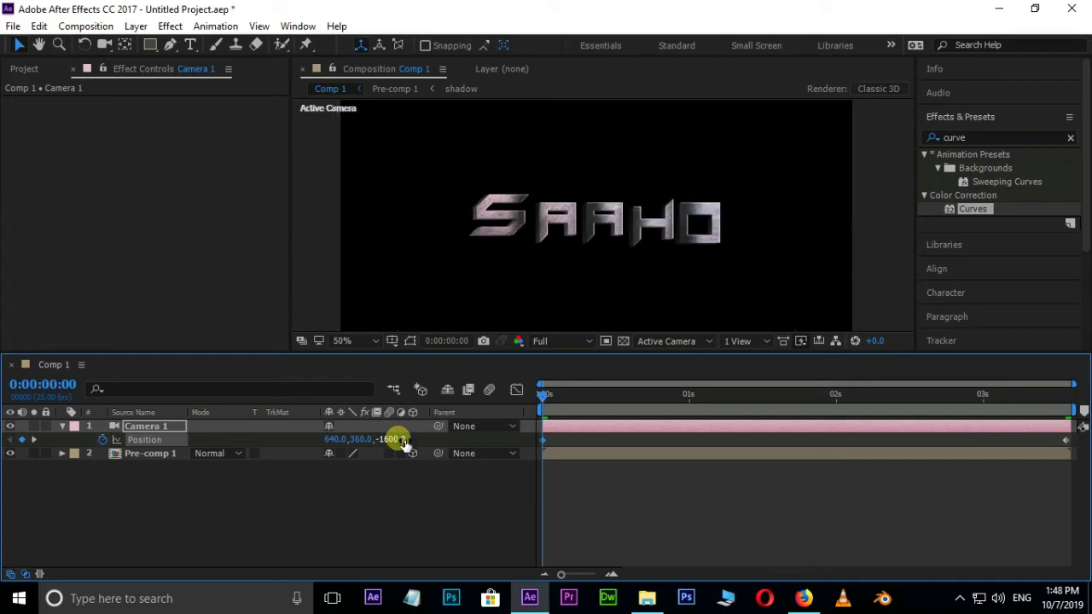
{"action": "key", "text": "space"}
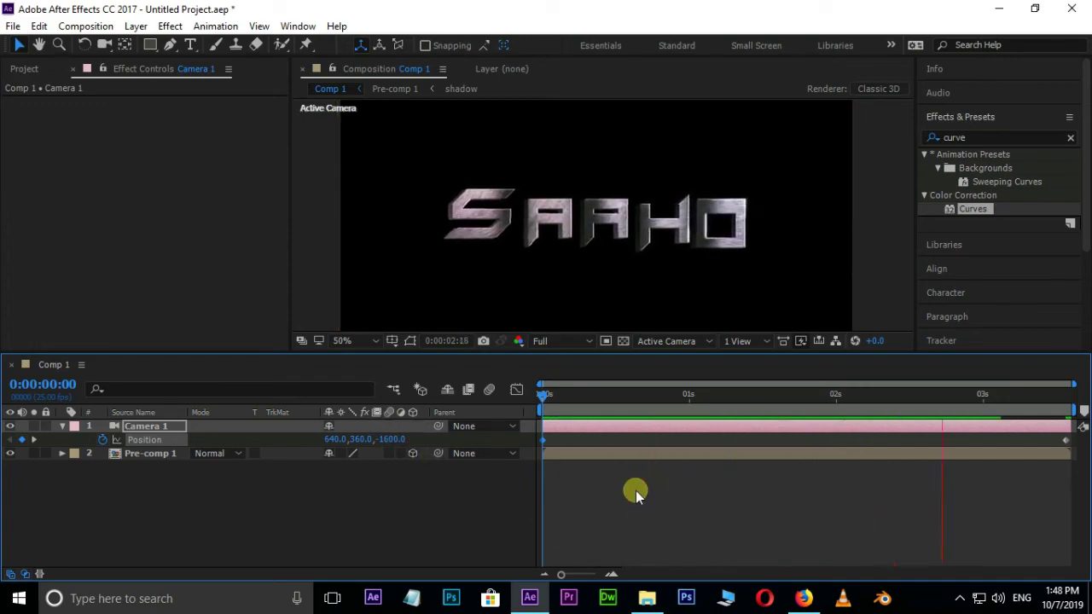
{"action": "key", "text": "space"}
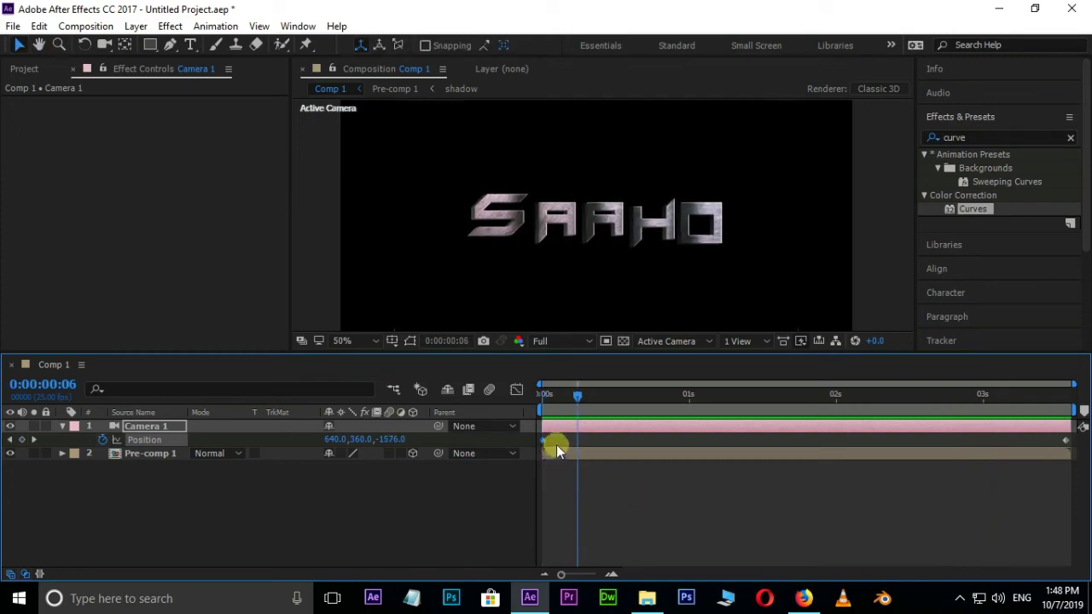
{"action": "left_click", "coordinate": [1055, 438]}
{"action": "key", "text": "F9"}
Drag the Saaho trailer MP3 from its folder into Comp 1
{"action": "left_click", "coordinate": [63, 427]}
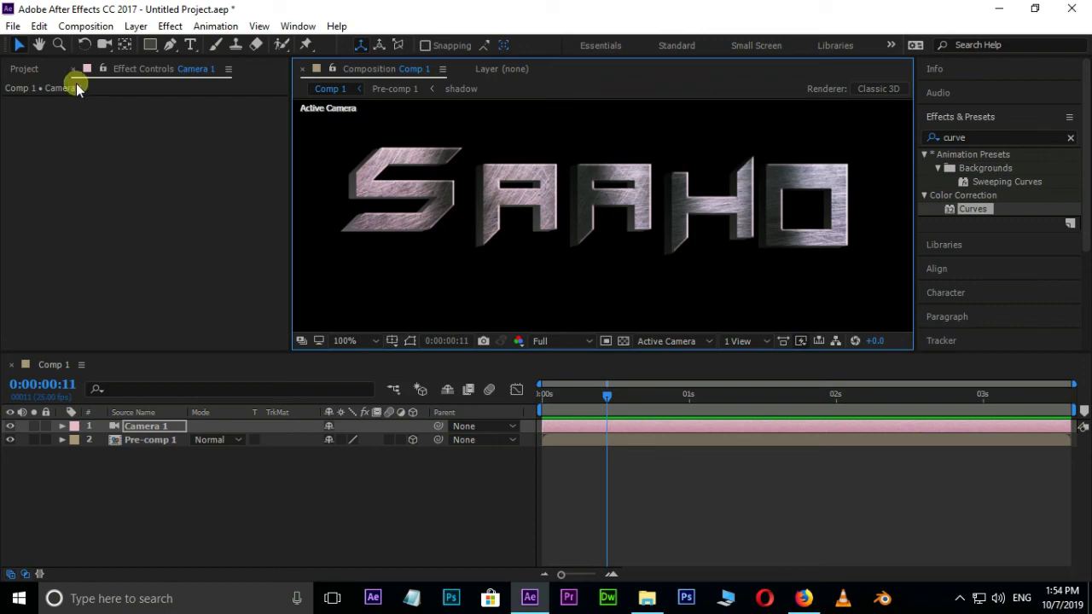
{"action": "left_click", "coordinate": [22, 67]}
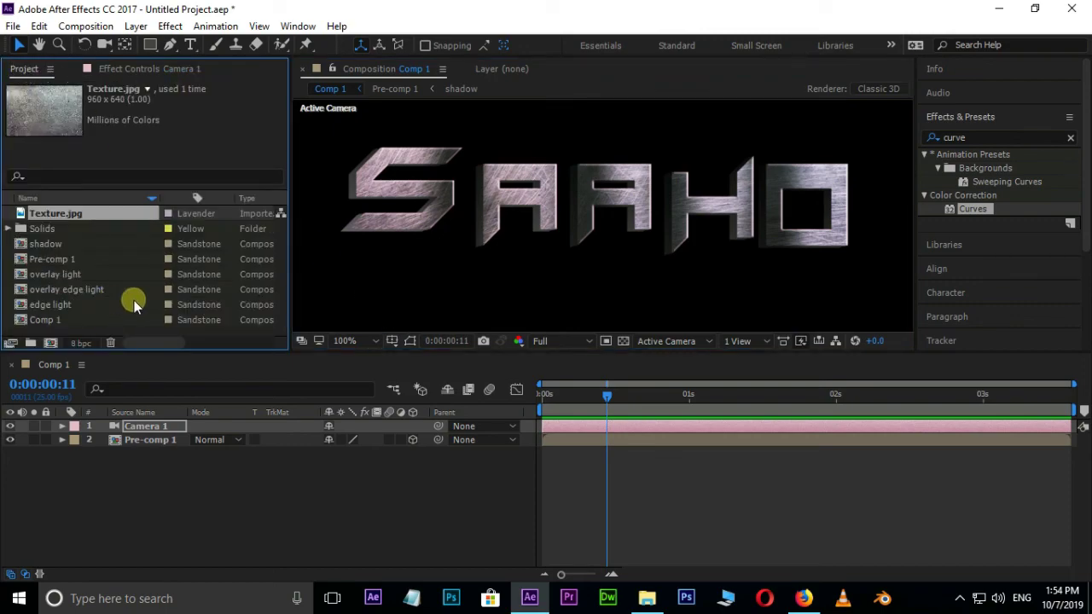
{"action": "left_click", "coordinate": [651, 599]}
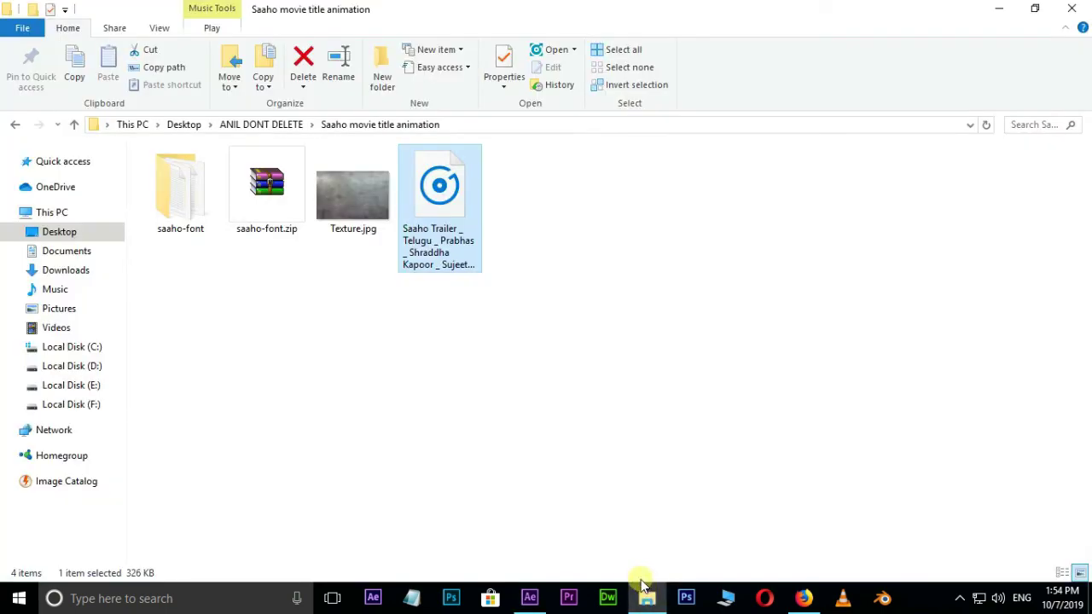
{"action": "left_click_drag", "start_coordinate": [443, 232], "coordinate": [317, 531]}
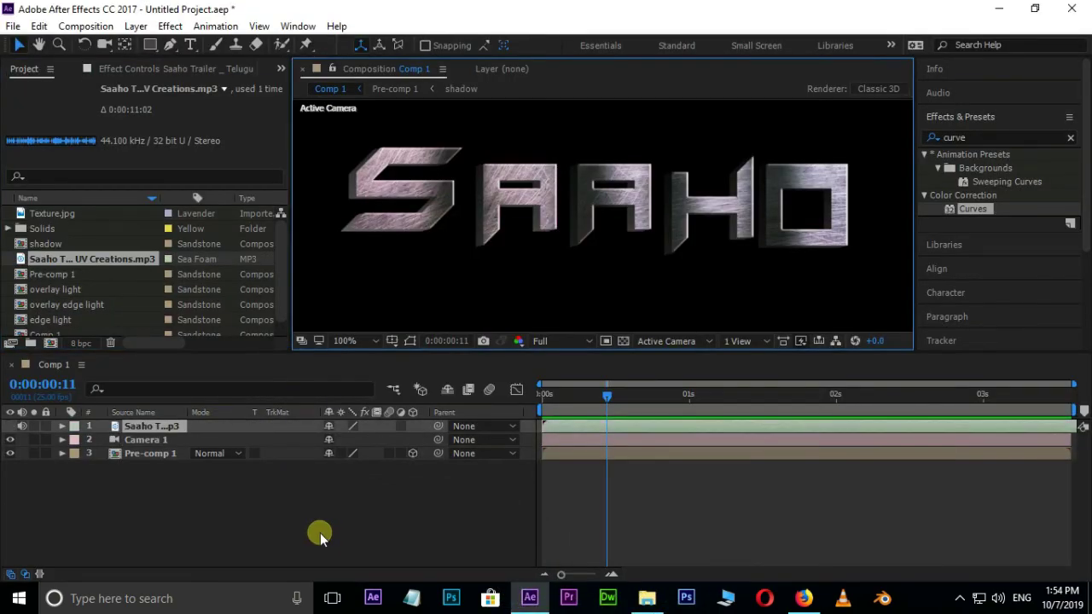
Move the trailer MP3 layer to the bottom of the stack, then preview the title full-size from the start
{"action": "left_click_drag", "start_coordinate": [141, 426], "coordinate": [141, 487]}
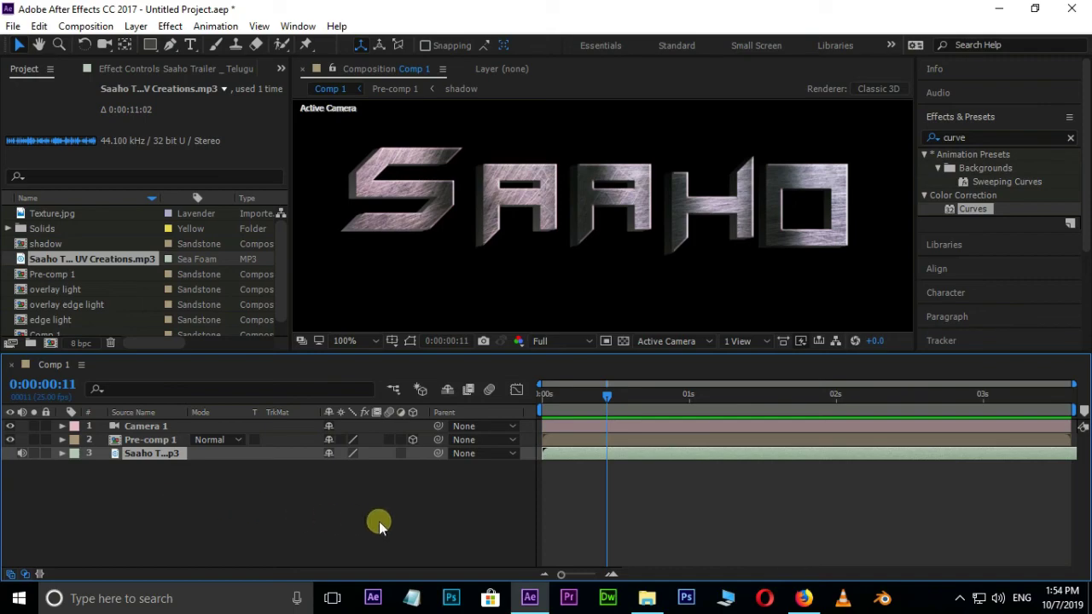
{"action": "key", "text": "space"}
{"action": "key", "text": "space"}
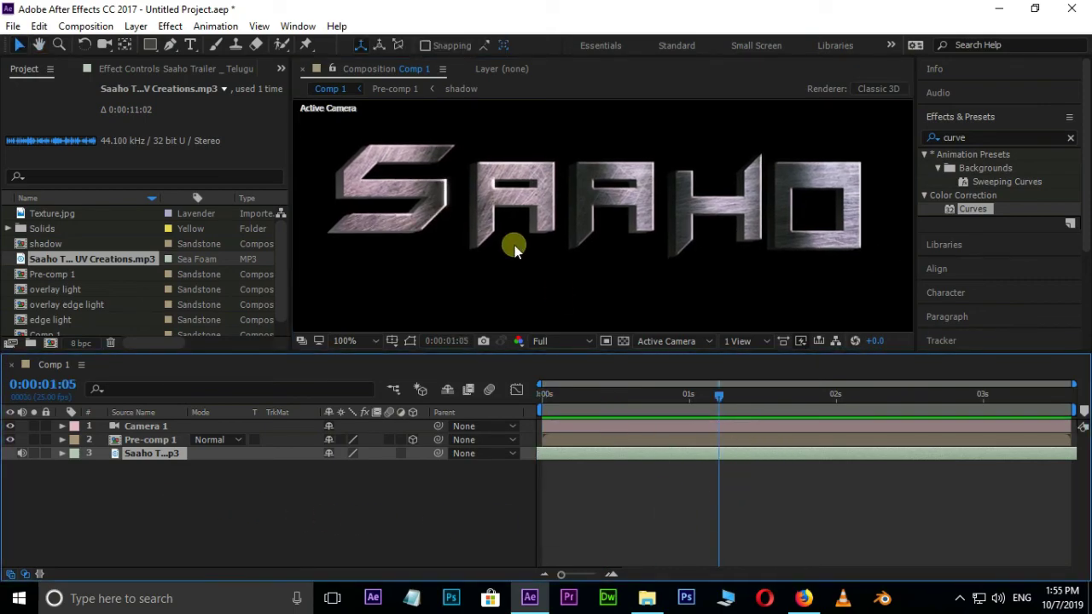
{"action": "key", "text": "grave"}
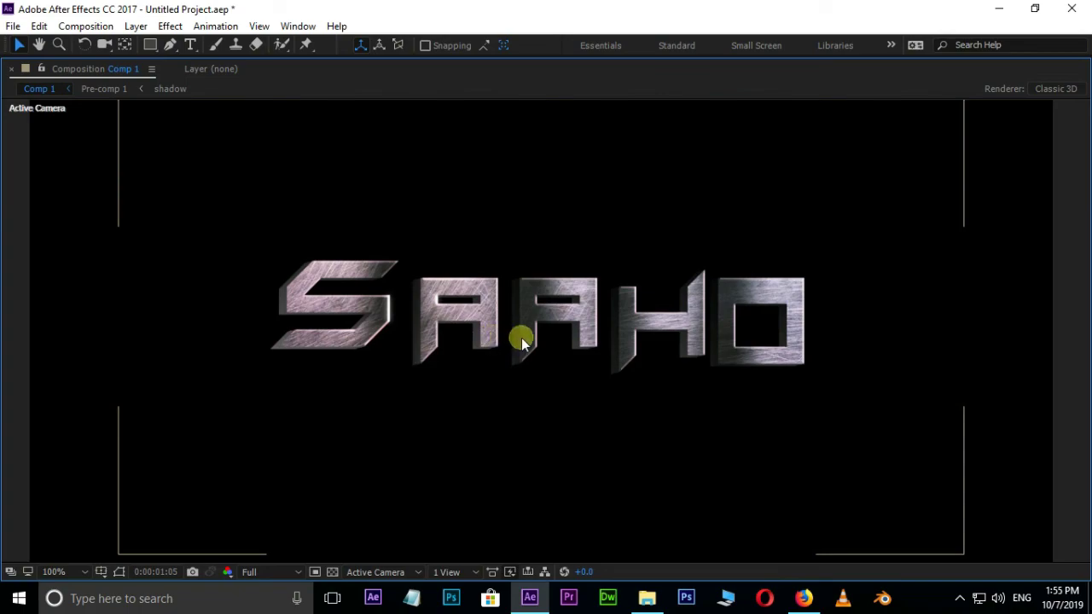
{"action": "key", "text": "Home"}
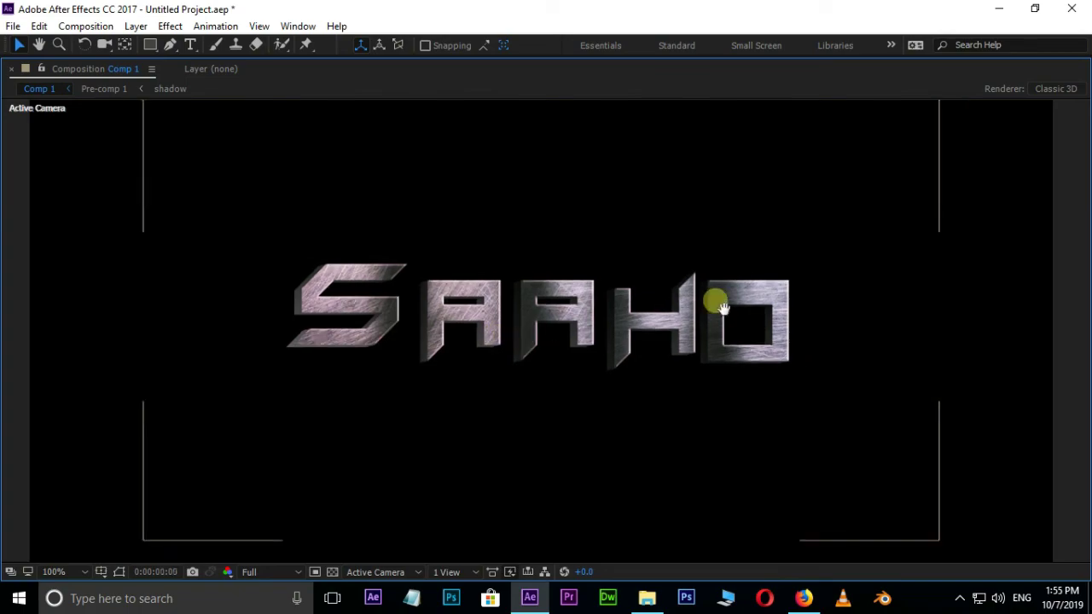
{"action": "key", "text": "space"}
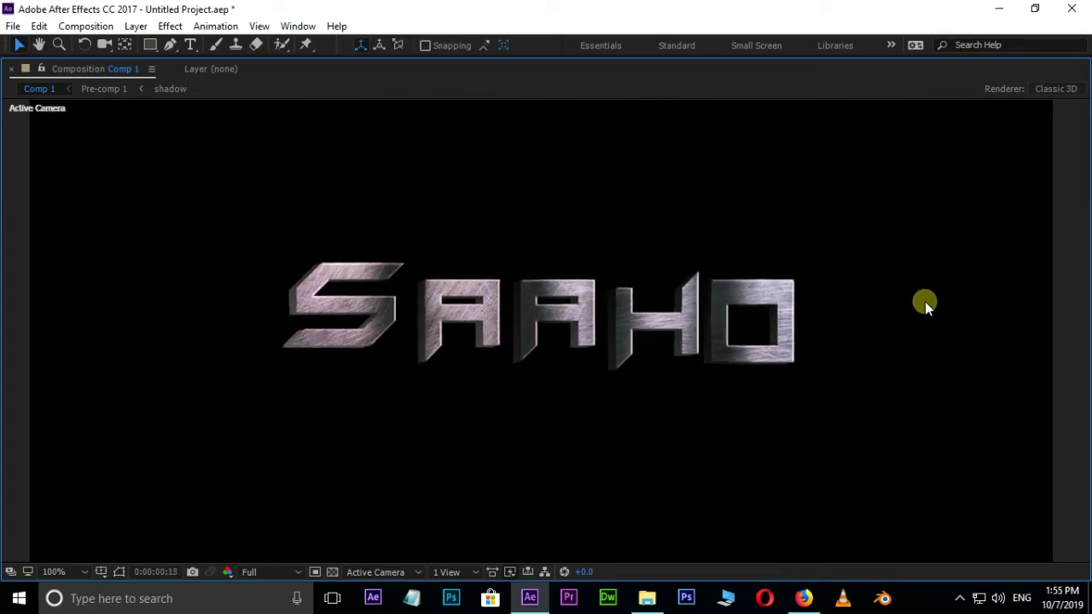